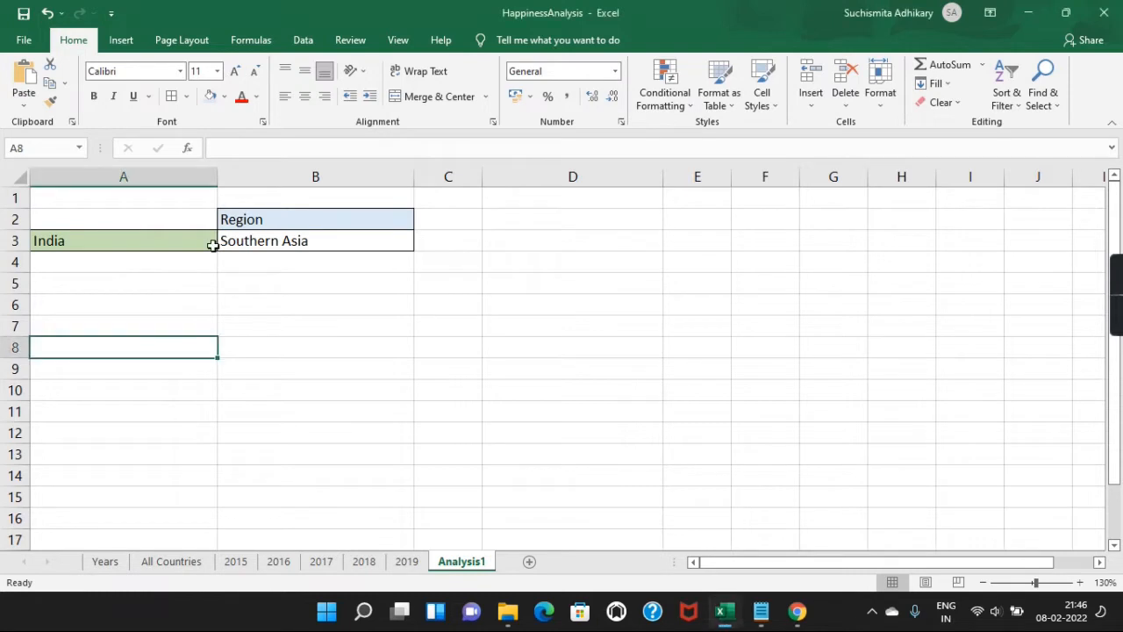
# - Test the region lookup by choosing Sudan and then Mauritania as the country in cell A3
pyautogui.click(207, 240)
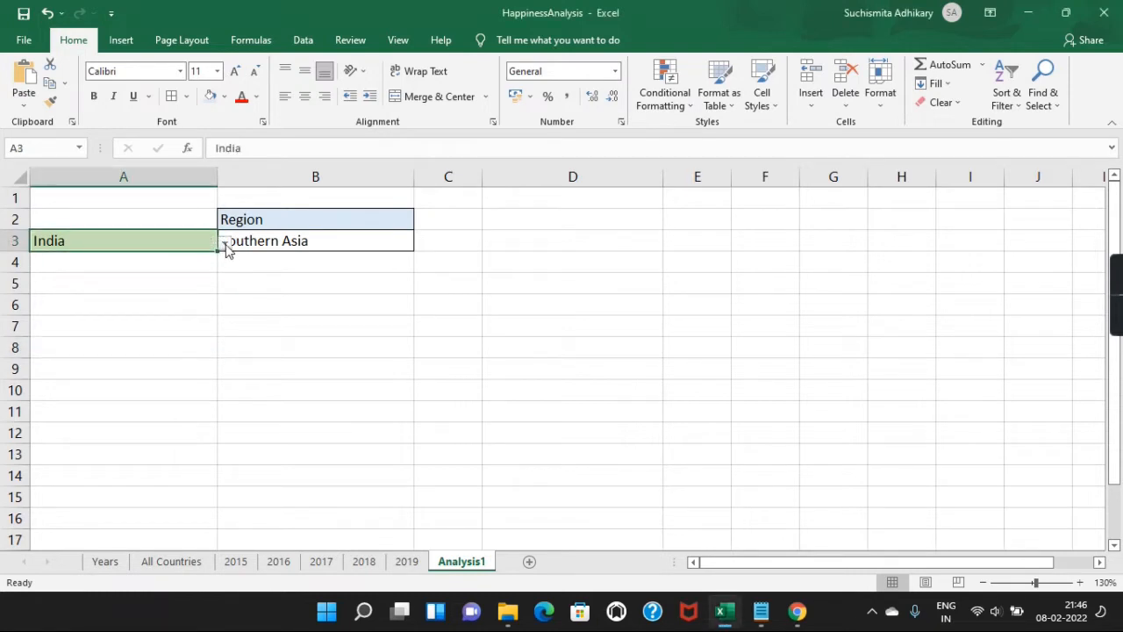
pyautogui.click(226, 243)
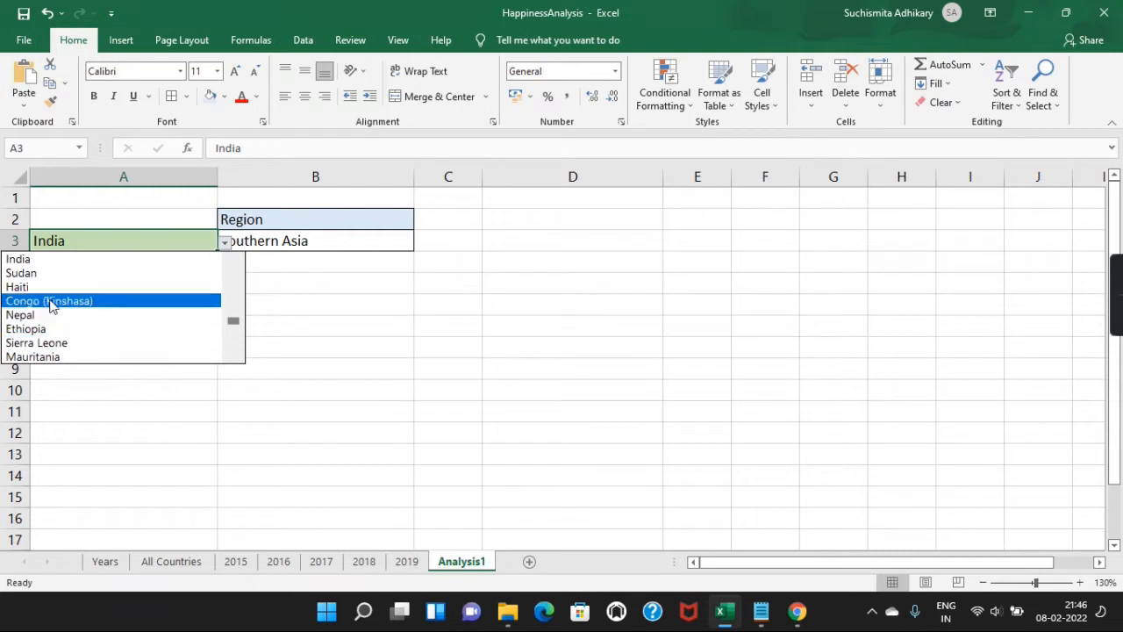
pyautogui.click(93, 275)
pyautogui.click(291, 333)
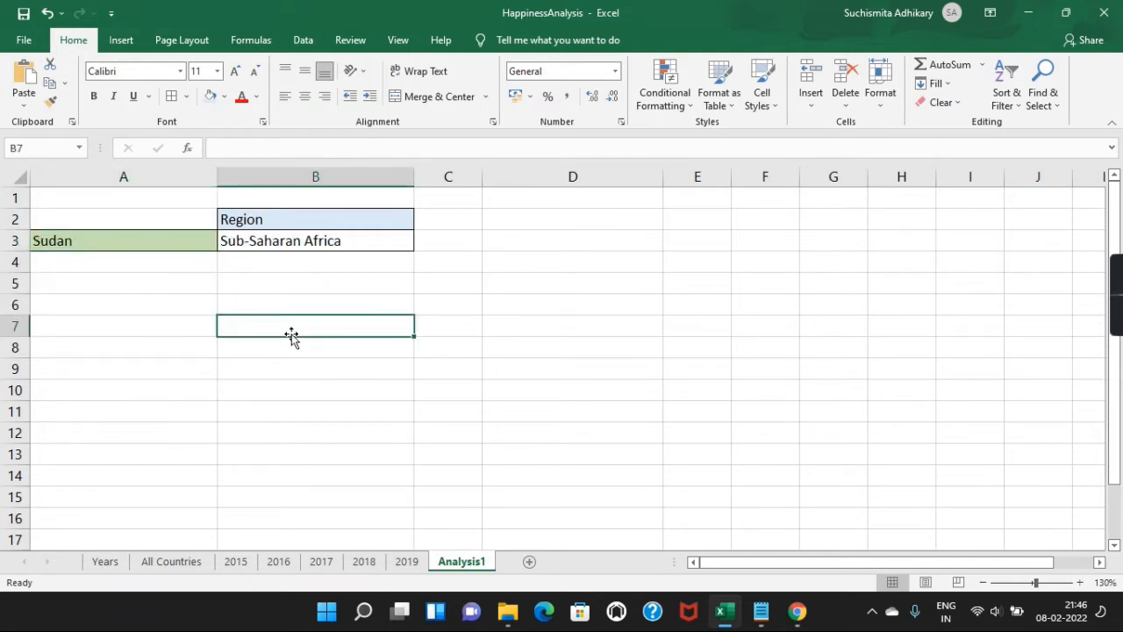
pyautogui.click(178, 247)
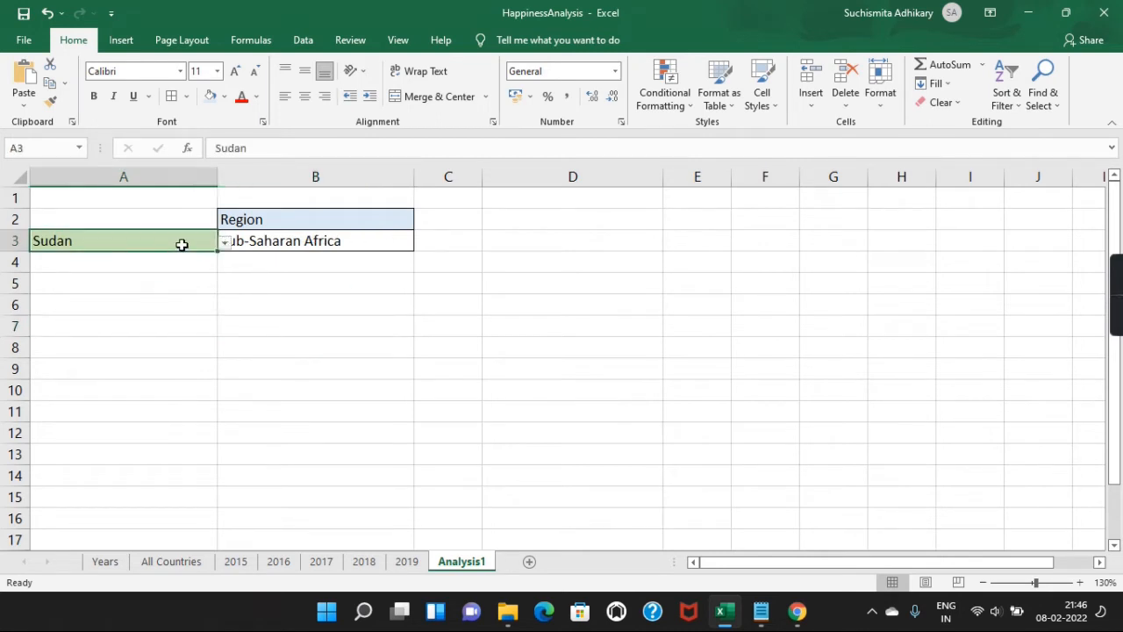
pyautogui.click(225, 248)
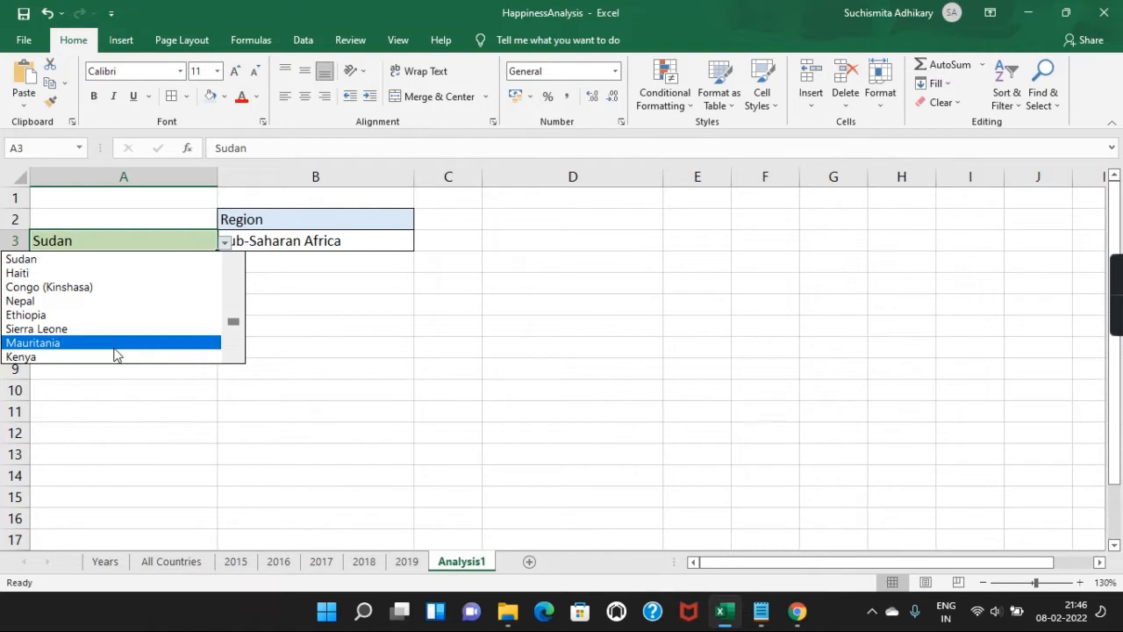
pyautogui.click(120, 350)
pyautogui.click(240, 340)
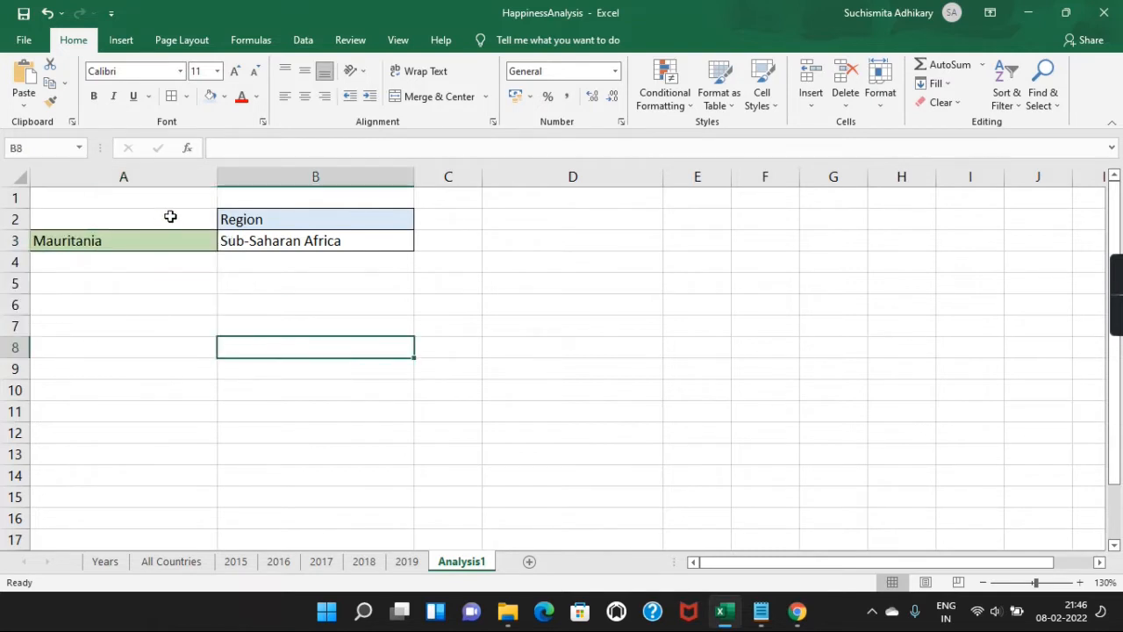
# - Change the country in cell A3 to Venezuela
pyautogui.click(182, 244)
pyautogui.click(226, 246)
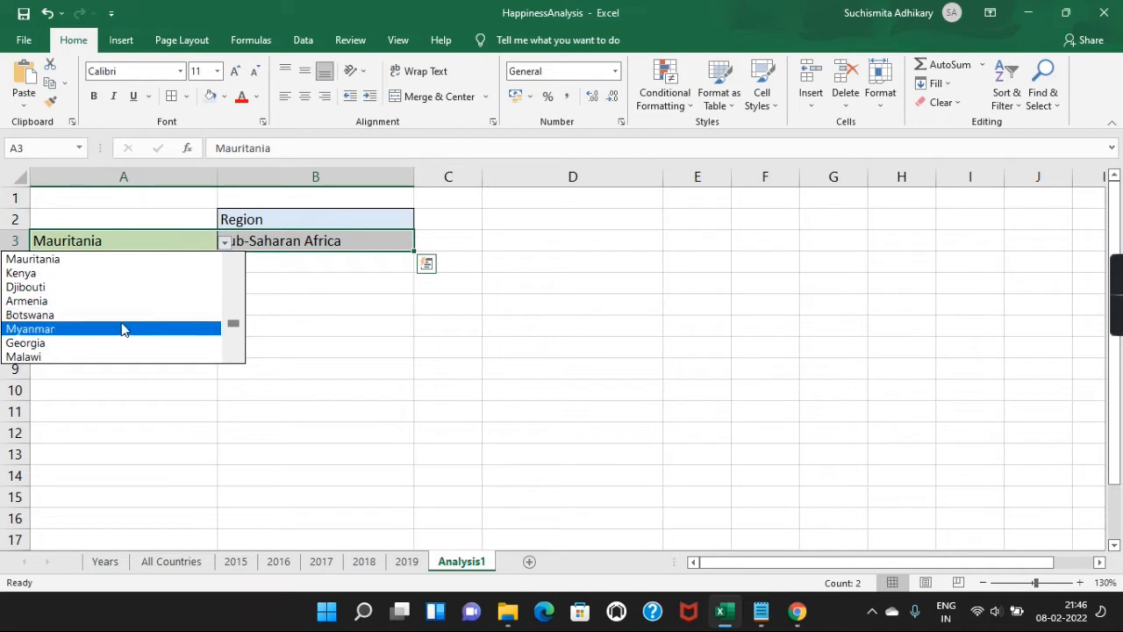
pyautogui.moveTo(233, 324); pyautogui.dragTo(252, 261)
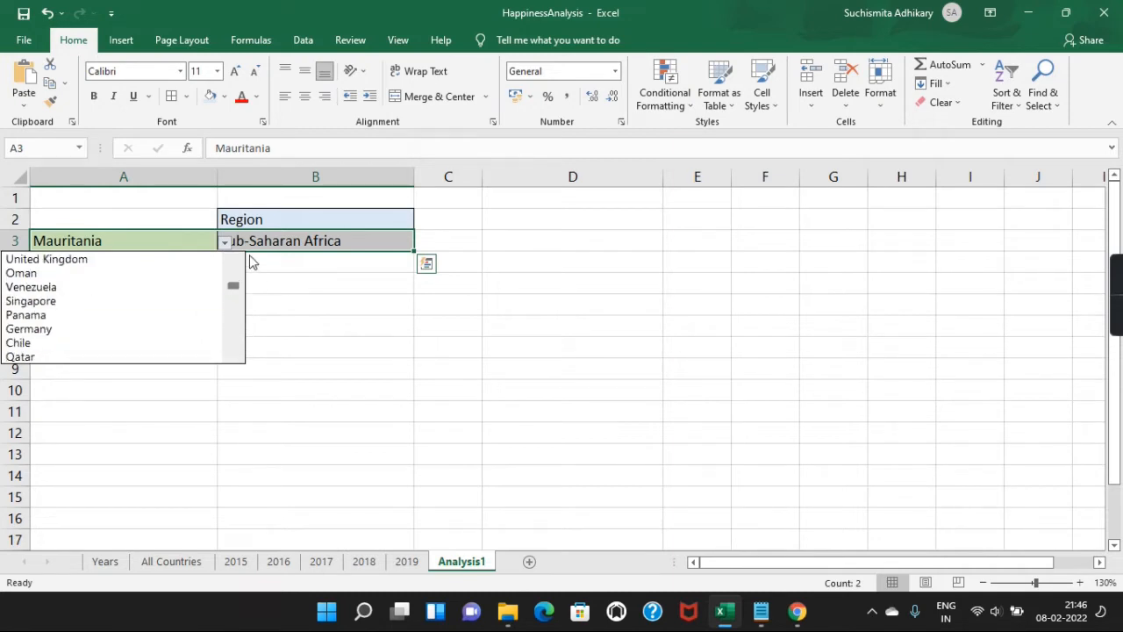
pyautogui.click(117, 286)
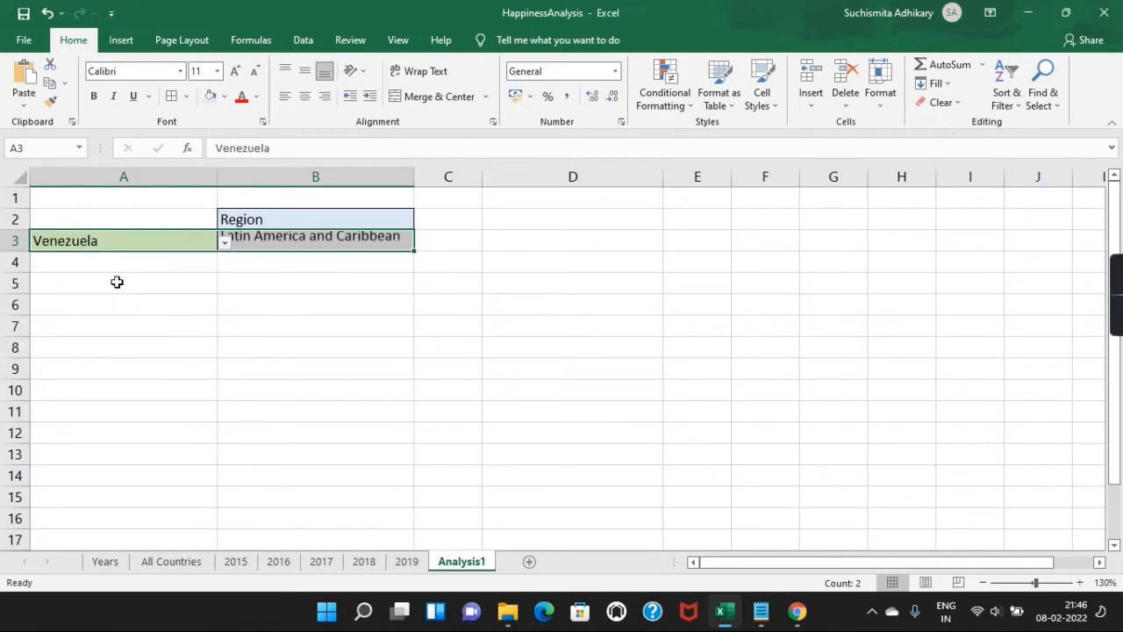
pyautogui.click(263, 336)
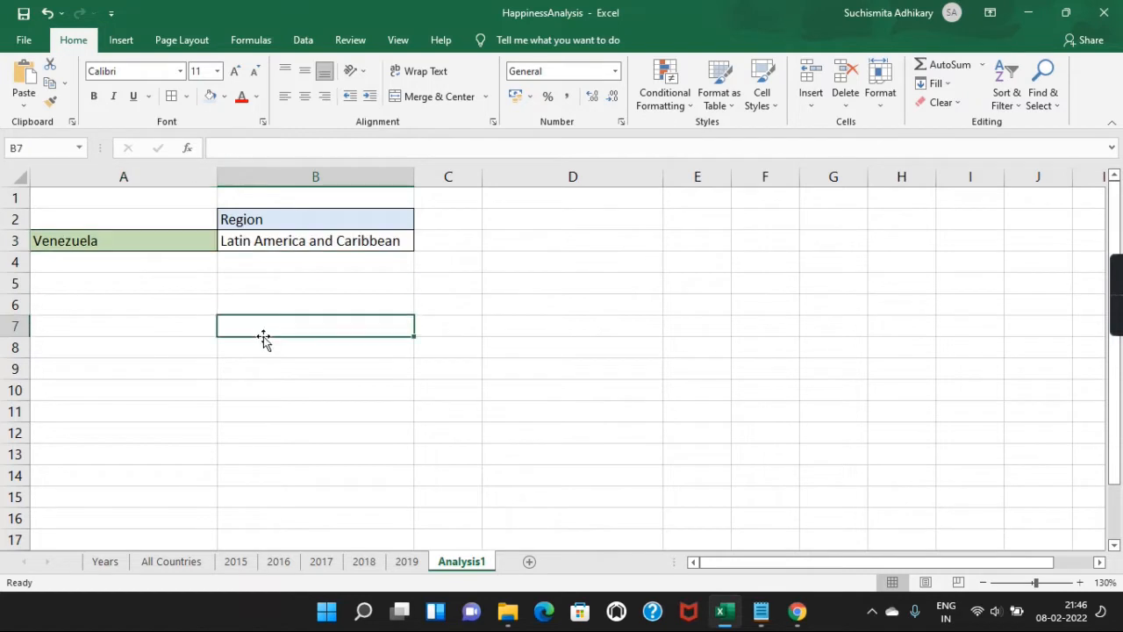
pyautogui.doubleClick(217, 179)
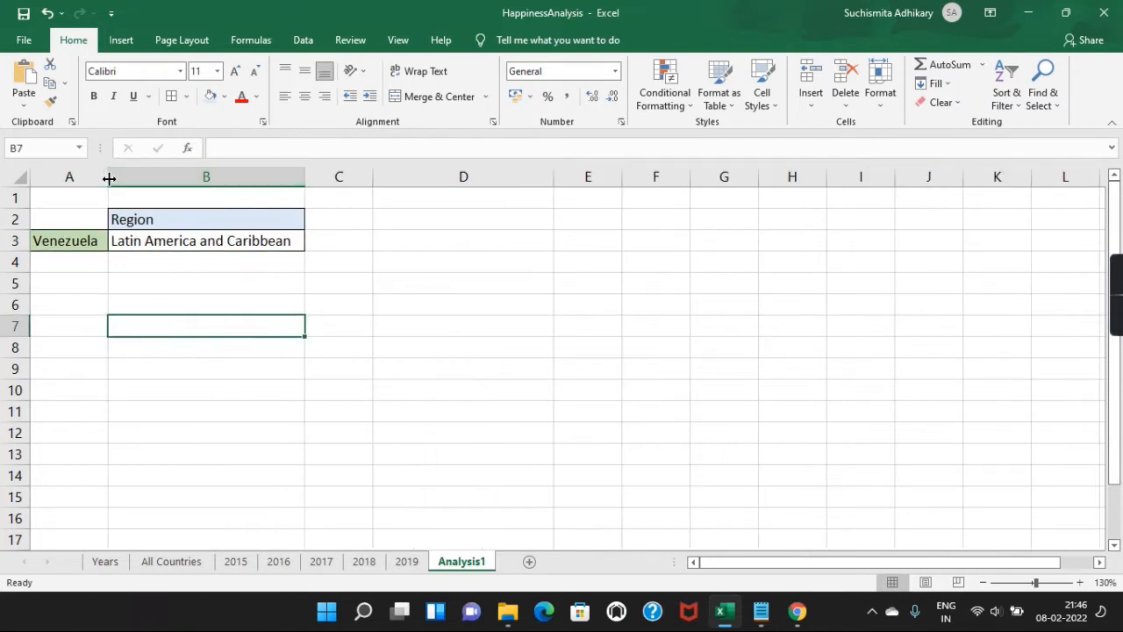
pyautogui.moveTo(108, 178); pyautogui.dragTo(251, 188)
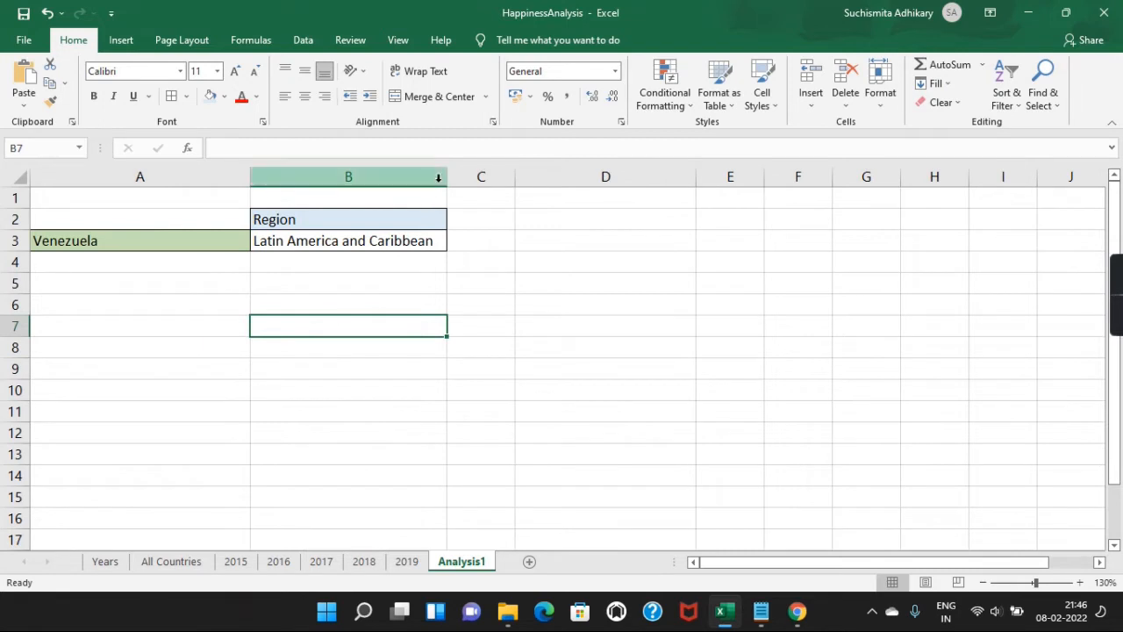
pyautogui.hotkey('ctrl', 'z')
pyautogui.hotkey('ctrl', 'z')
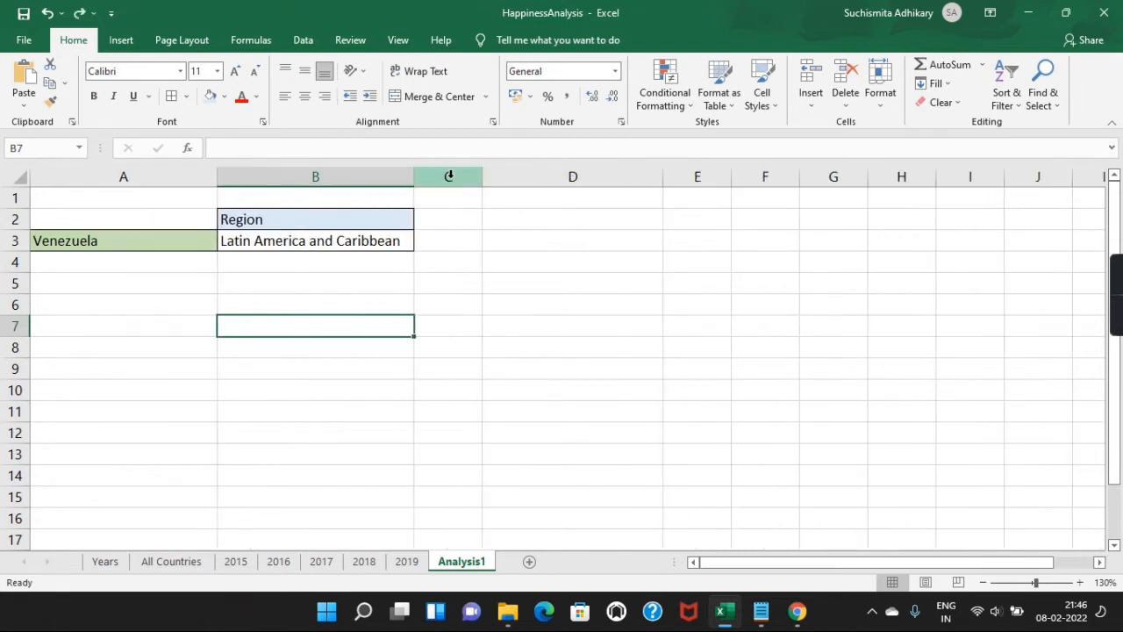
# - Widen column B slightly and set the lookup header in cell B2 to Happiness Score
pyautogui.moveTo(415, 178); pyautogui.dragTo(440, 178)
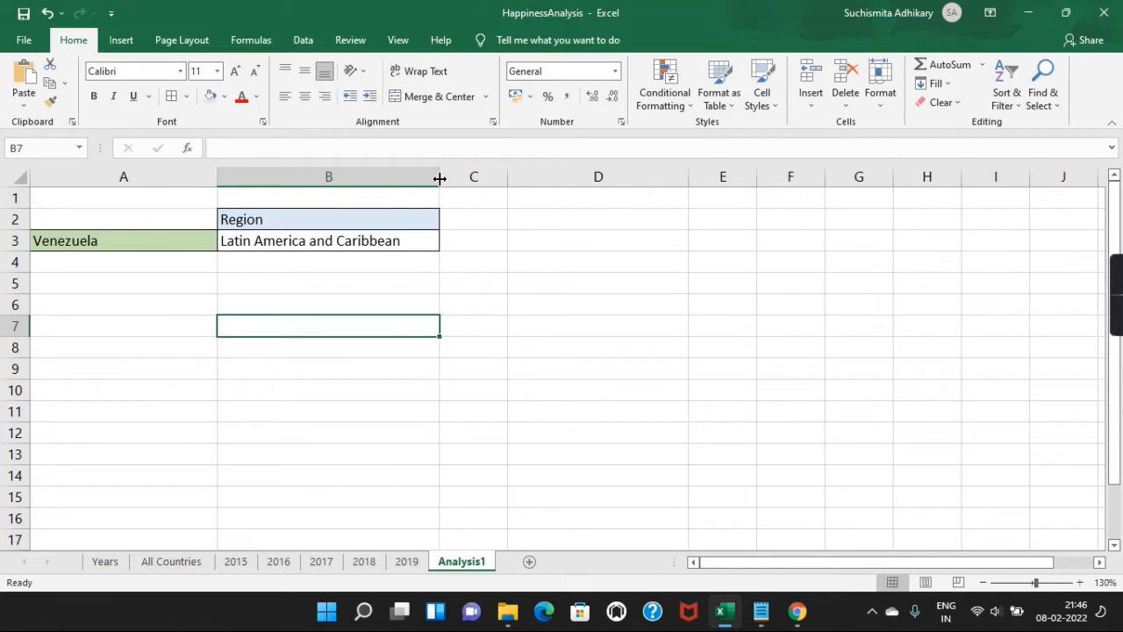
pyautogui.click(416, 223)
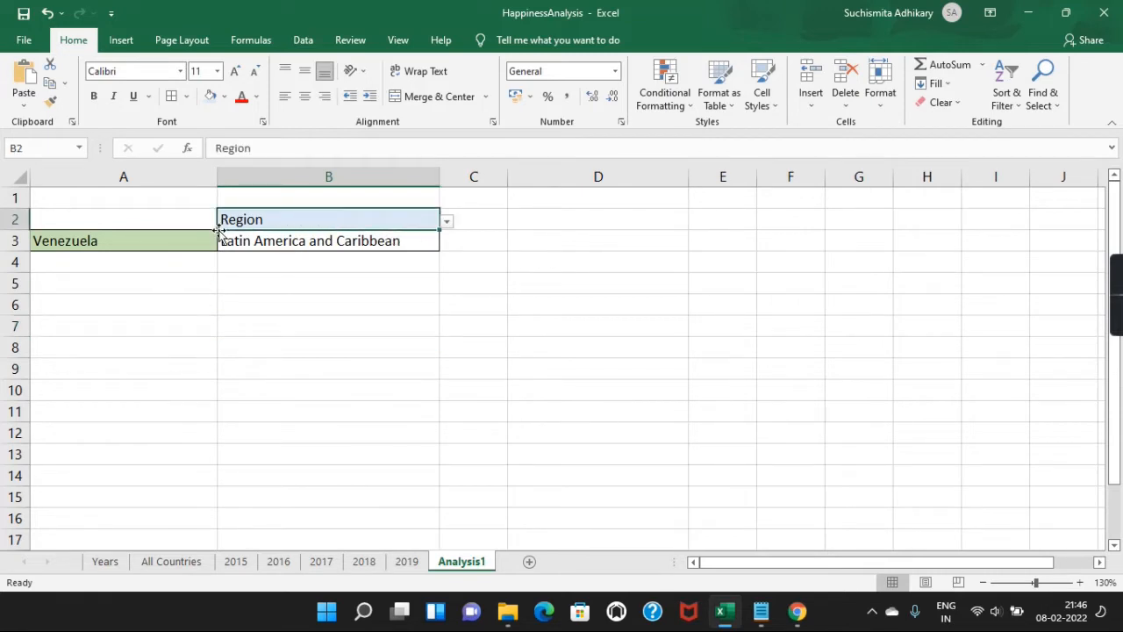
pyautogui.click(447, 225)
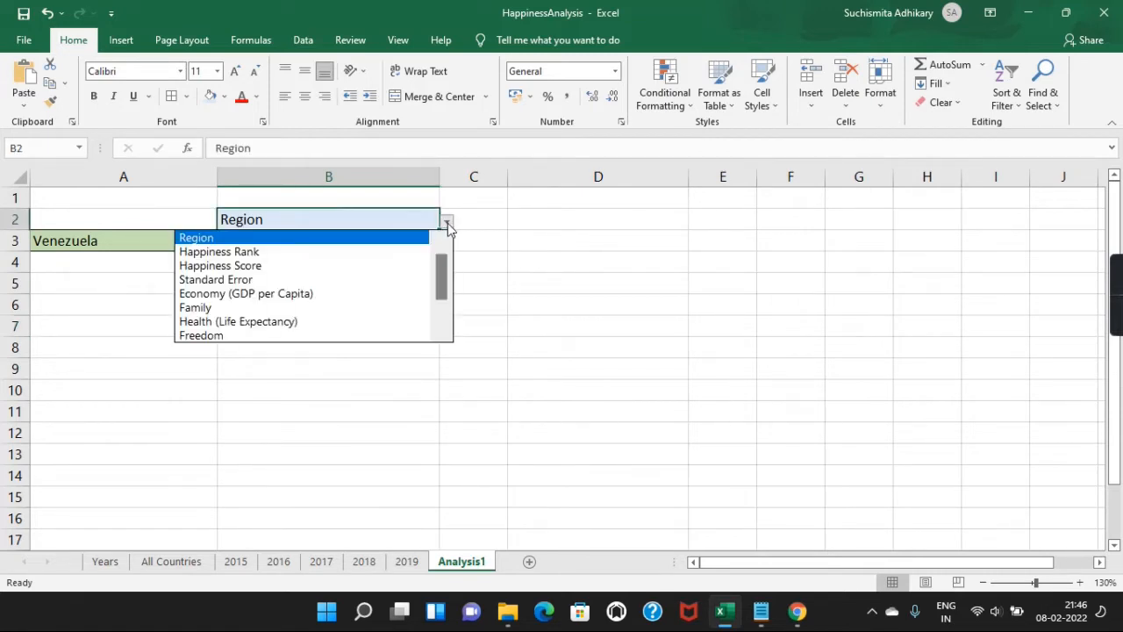
pyautogui.click(308, 267)
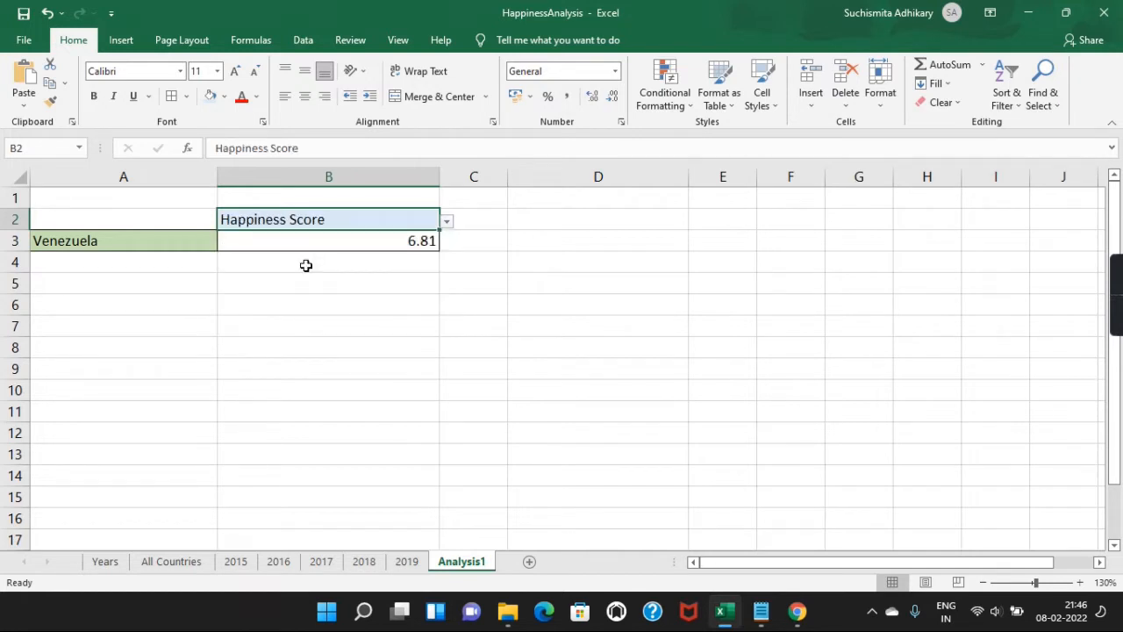
# - Switch the country in cell A3 to France and finally to Spain
pyautogui.click(167, 243)
pyautogui.click(224, 250)
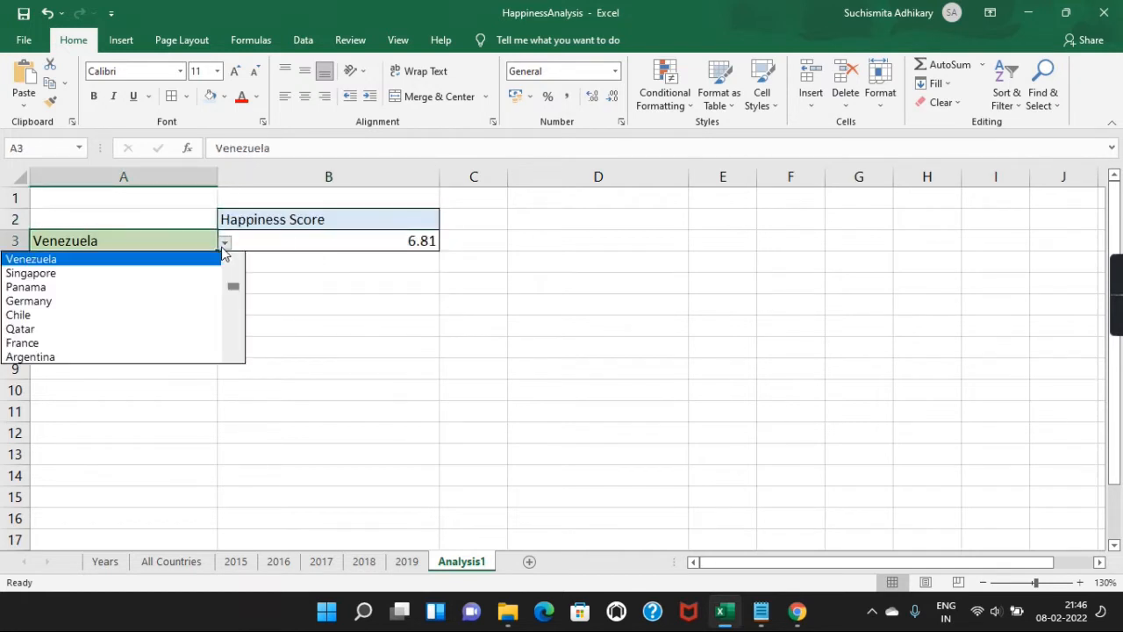
pyautogui.click(76, 343)
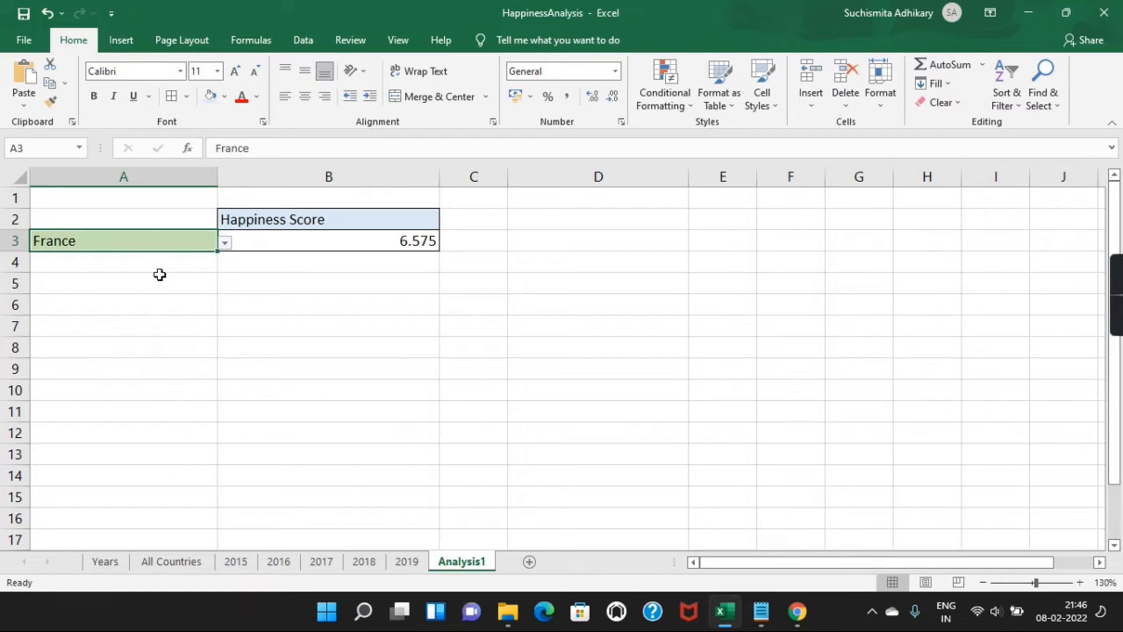
pyautogui.click(226, 243)
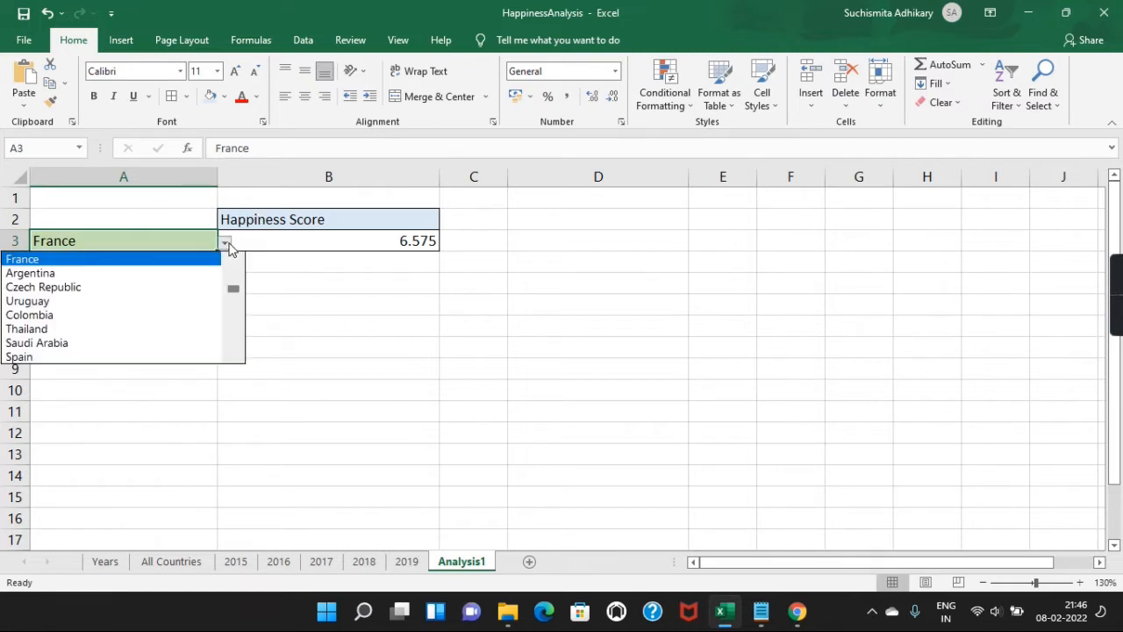
pyautogui.click(89, 360)
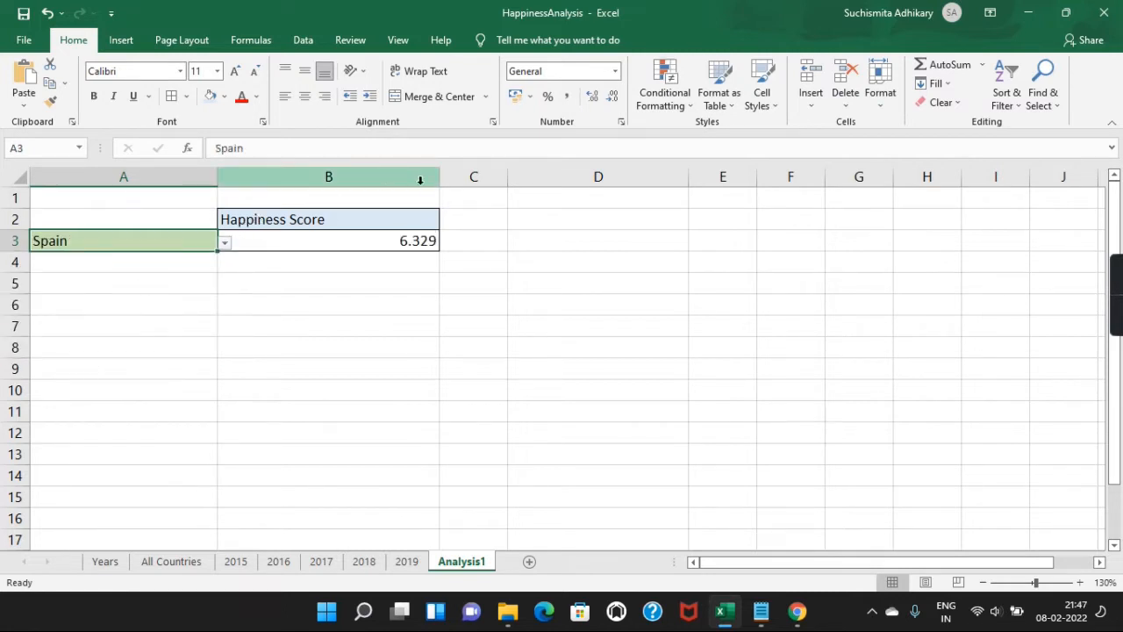
# - Set the lookup header in cell B2 to Trust (Government Corruption)
pyautogui.click(427, 225)
pyautogui.click(453, 227)
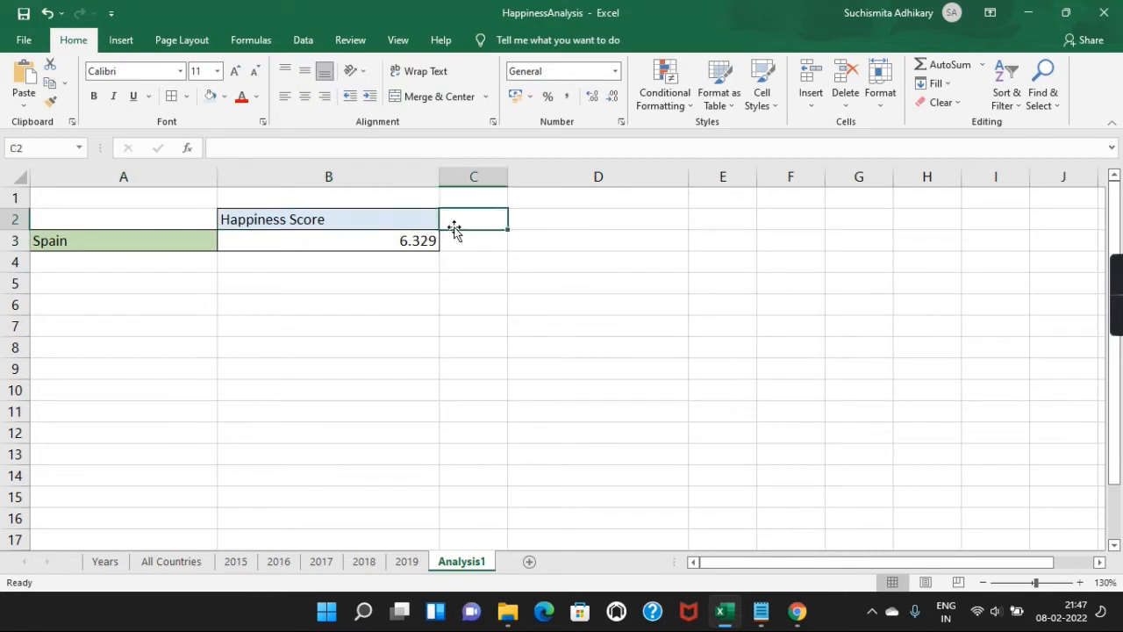
pyautogui.click(415, 215)
pyautogui.click(446, 226)
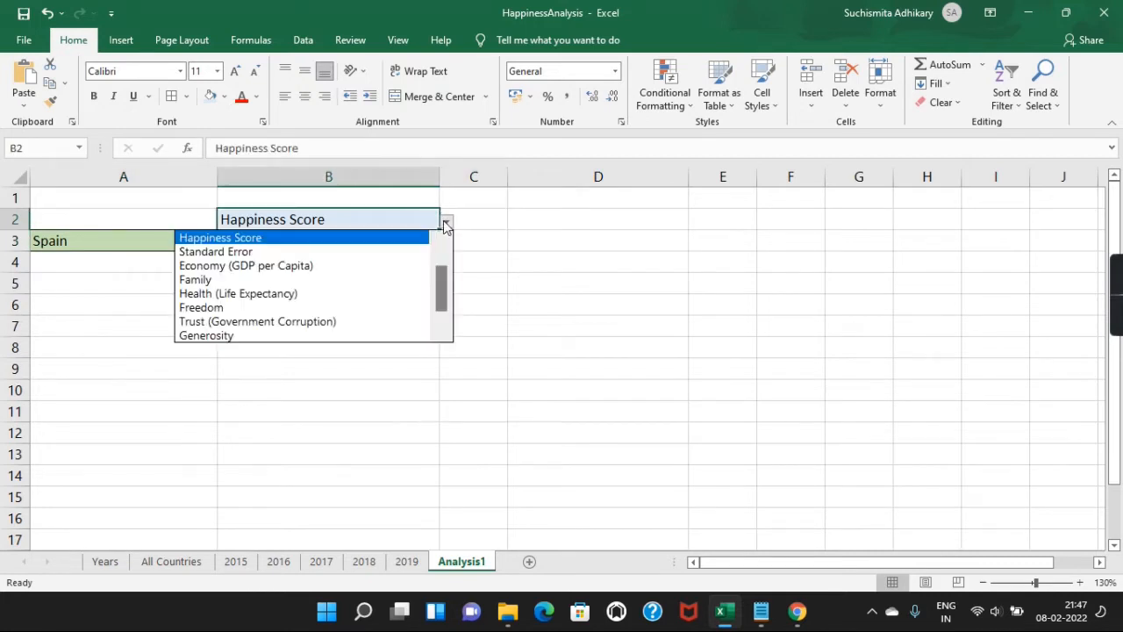
pyautogui.click(210, 321)
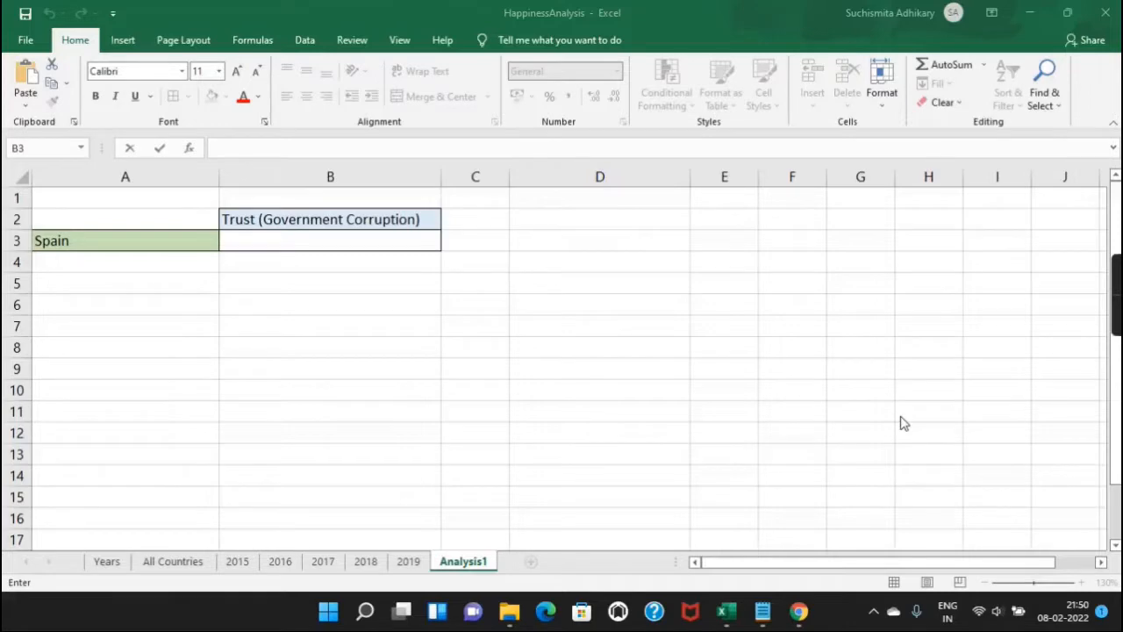
# - Open cell B3 for editing and switch to the Notepad note with the VLOOKUP syntax, moving its window clear of A3
pyautogui.doubleClick(364, 241)
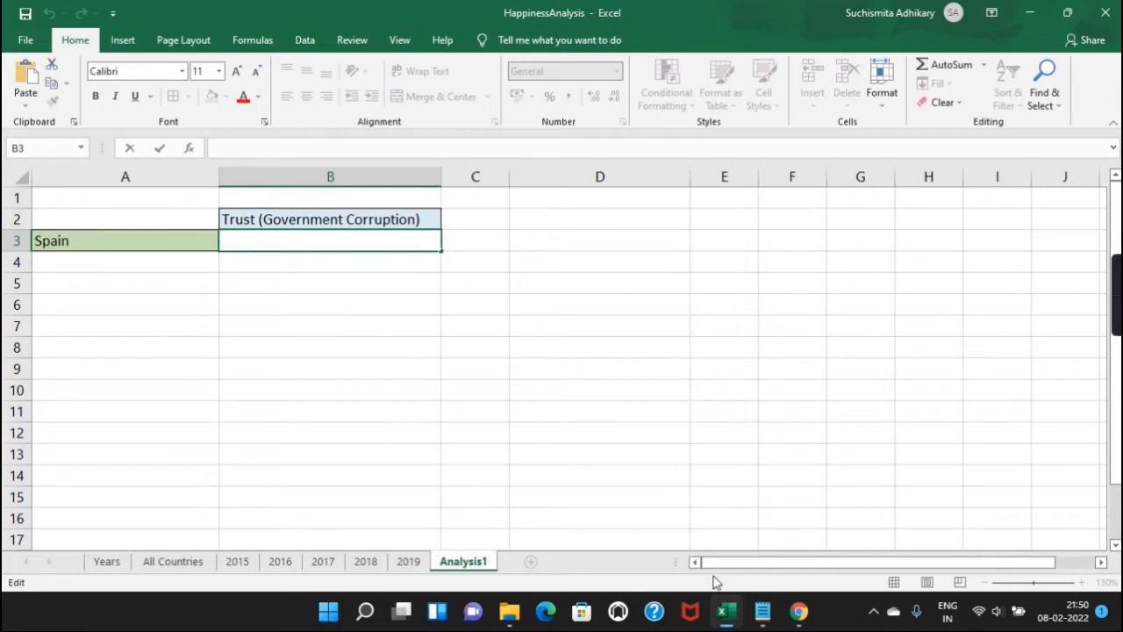
pyautogui.click(763, 611)
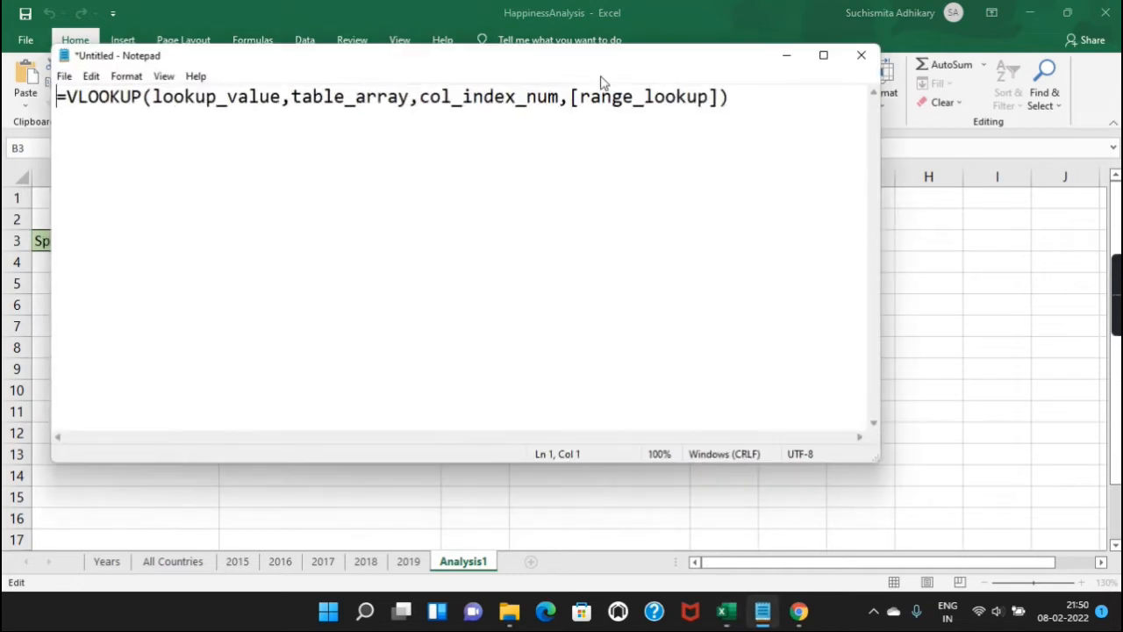
pyautogui.moveTo(597, 70); pyautogui.dragTo(735, 184)
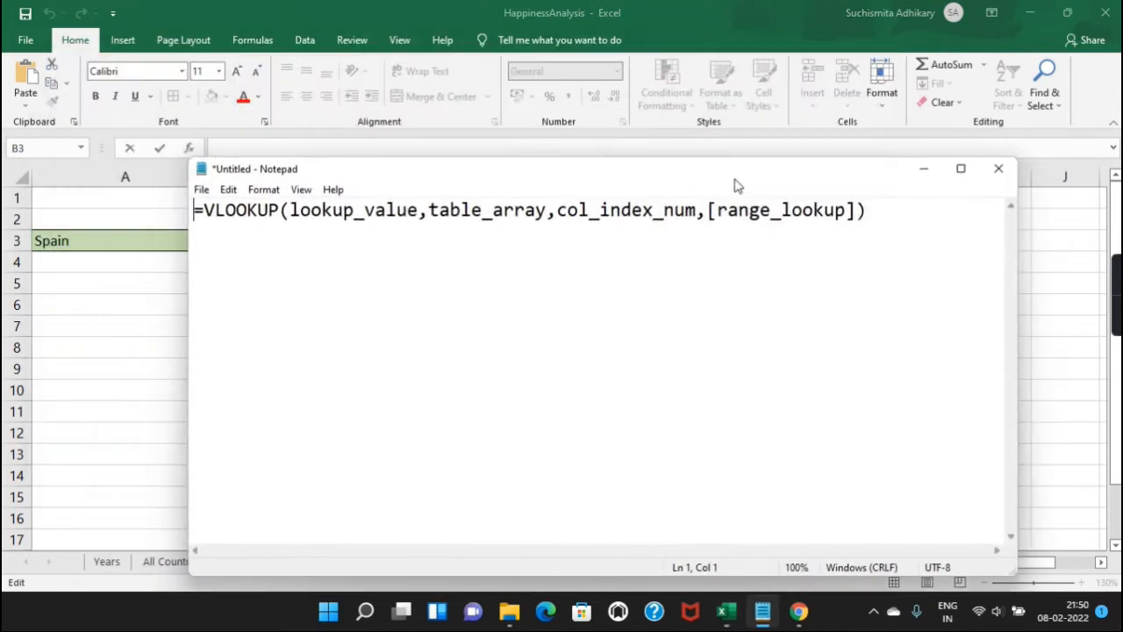
# - Highlight the lookup_value argument in the VLOOKUP syntax and compare it with the country in cell A3
pyautogui.click(290, 211)
pyautogui.moveTo(289, 210); pyautogui.dragTo(416, 211)
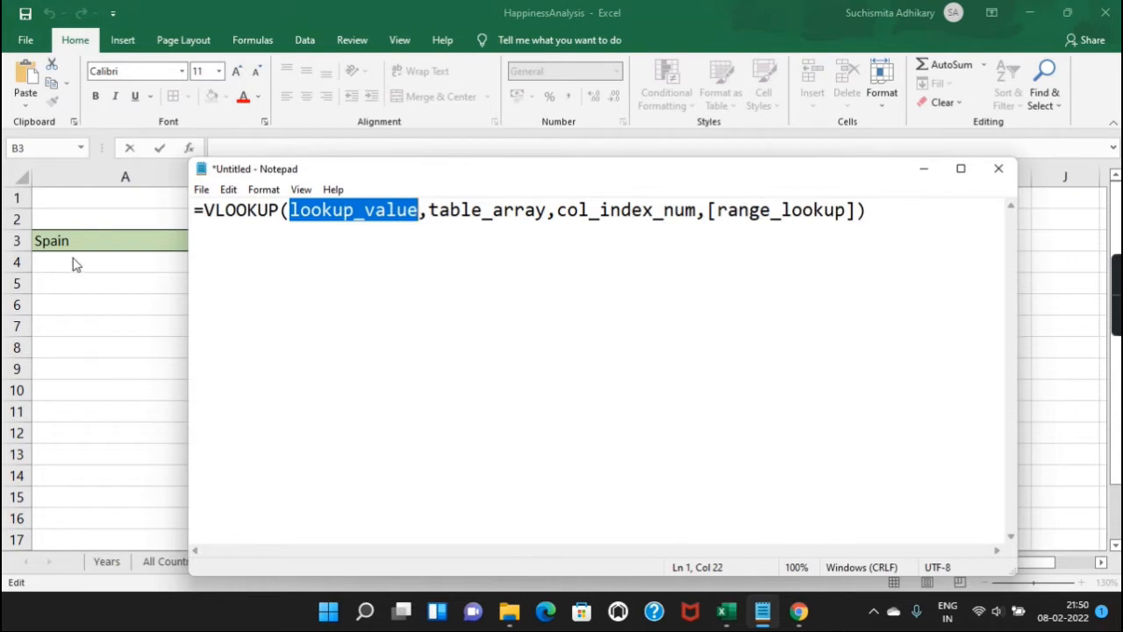
pyautogui.click(206, 275)
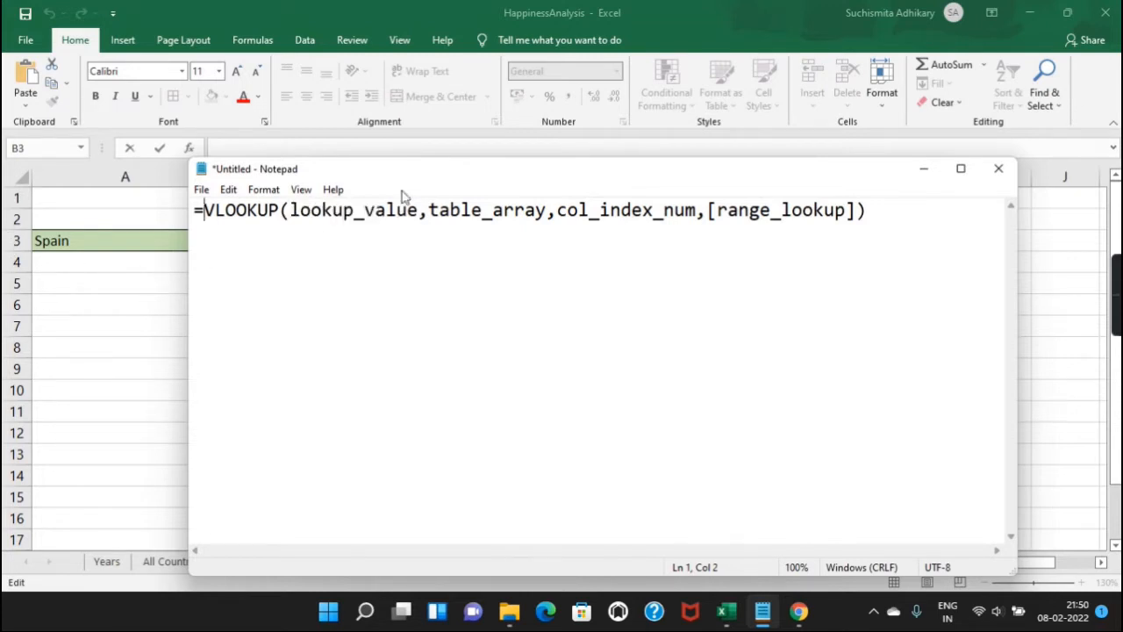
# - Duplicate the VLOOKUP syntax line onto a second line of the note
pyautogui.click(890, 209)
pyautogui.hotkey('shift', 'Home')
pyautogui.hotkey('ctrl', 'c')
pyautogui.click(890, 209)
pyautogui.press('Return')
pyautogui.hotkey('ctrl', 'v')
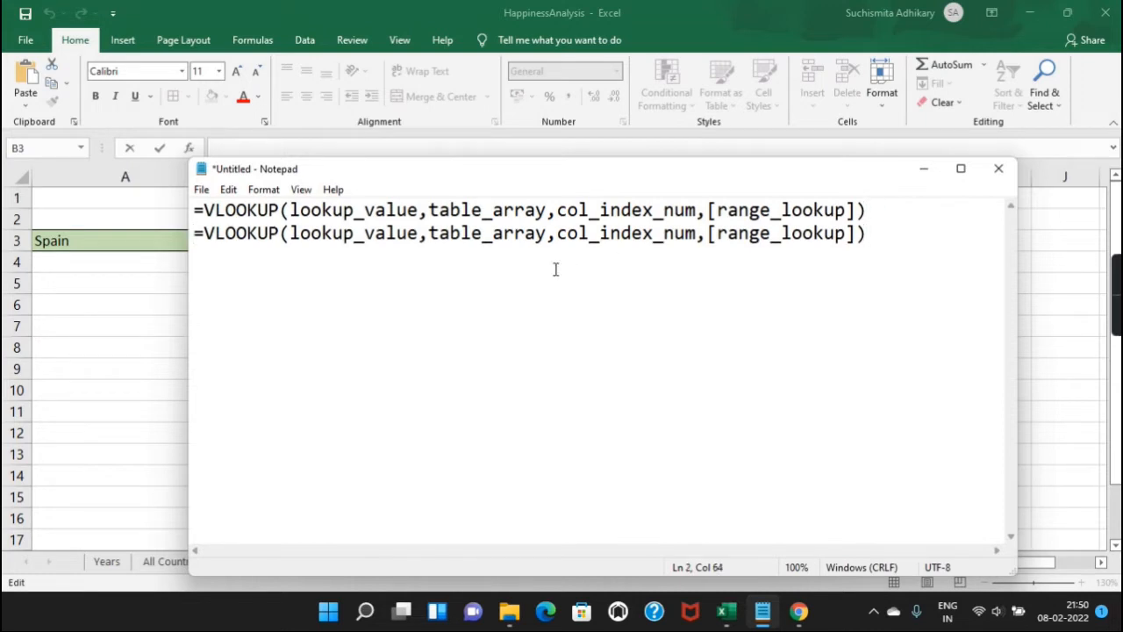
# - Replace lookup_value with A3 in the second VLOOKUP line and move the Notepad window below the lookup table
pyautogui.click(343, 233)
pyautogui.moveTo(279, 232); pyautogui.dragTo(706, 233)
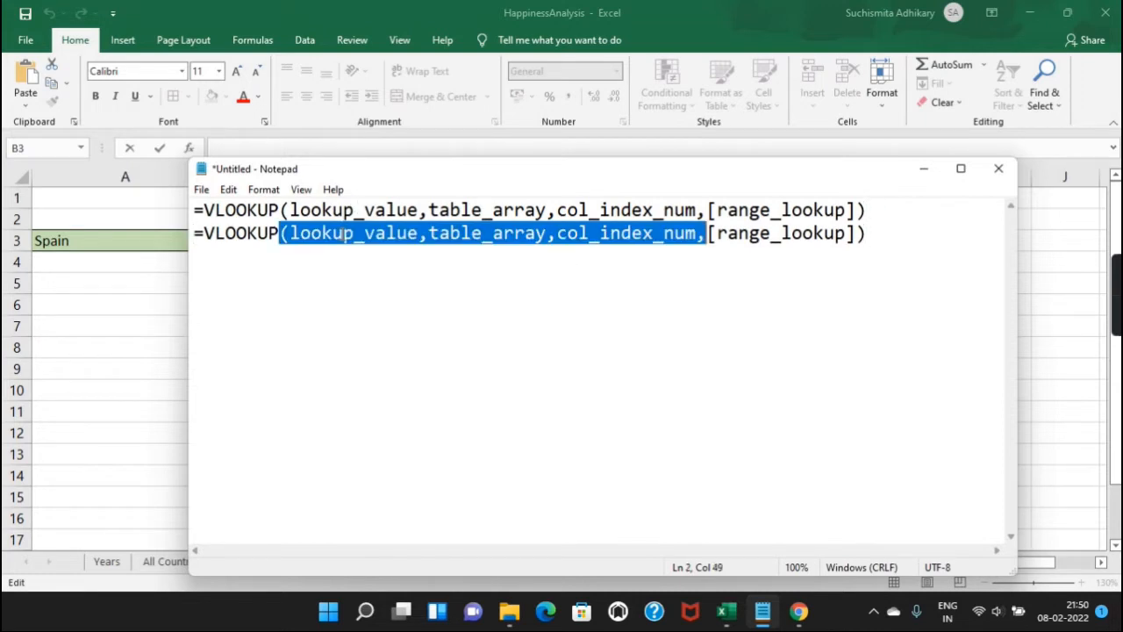
pyautogui.click(419, 233)
pyautogui.keyDown('shift'); pyautogui.click(291, 232); pyautogui.keyUp('shift')
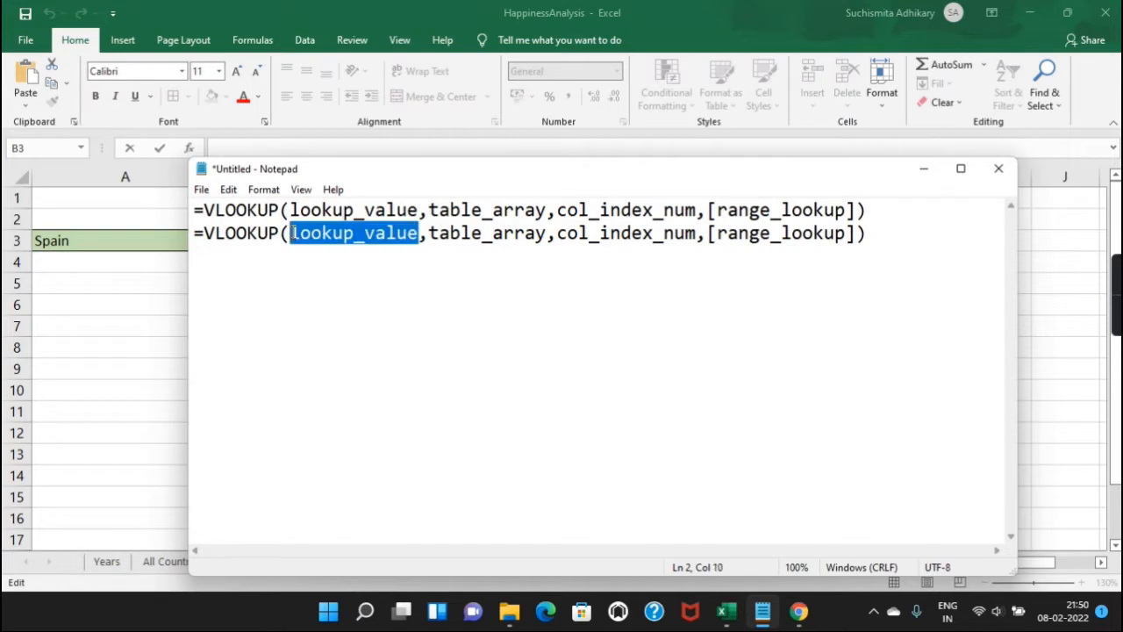
pyautogui.write('A3')
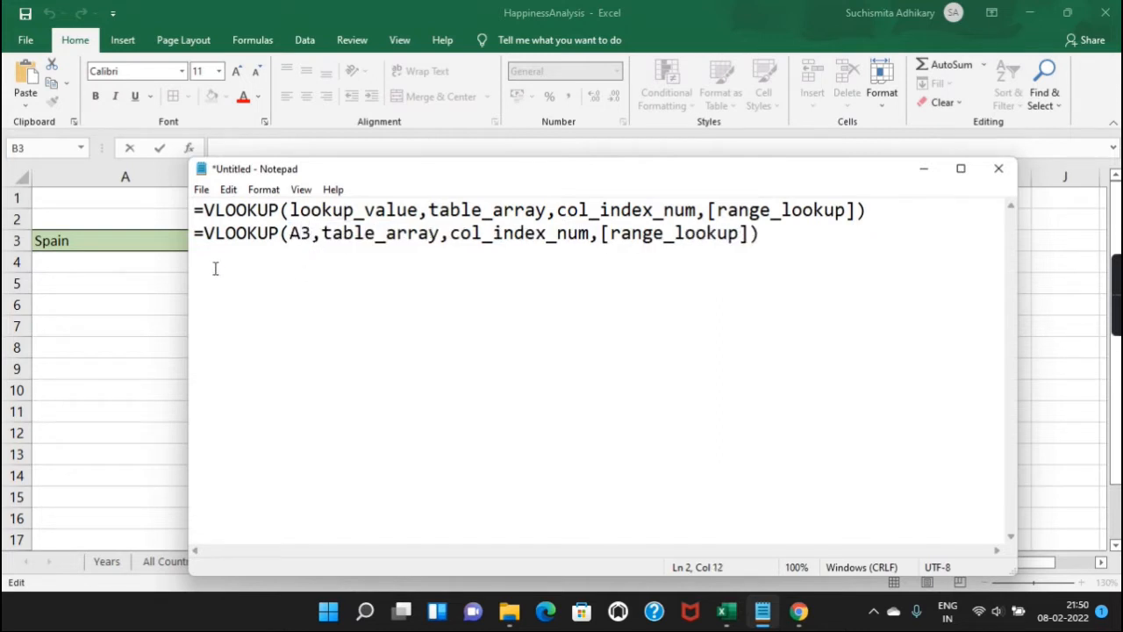
pyautogui.moveTo(479, 158); pyautogui.dragTo(478, 312)
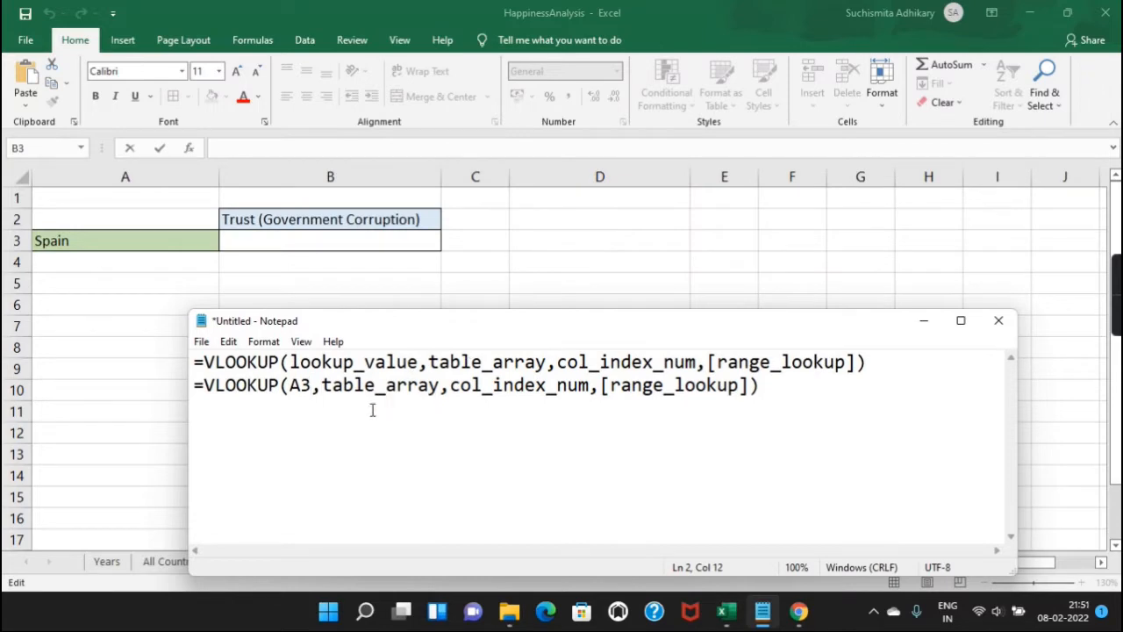
pyautogui.moveTo(368, 323); pyautogui.dragTo(379, 273)
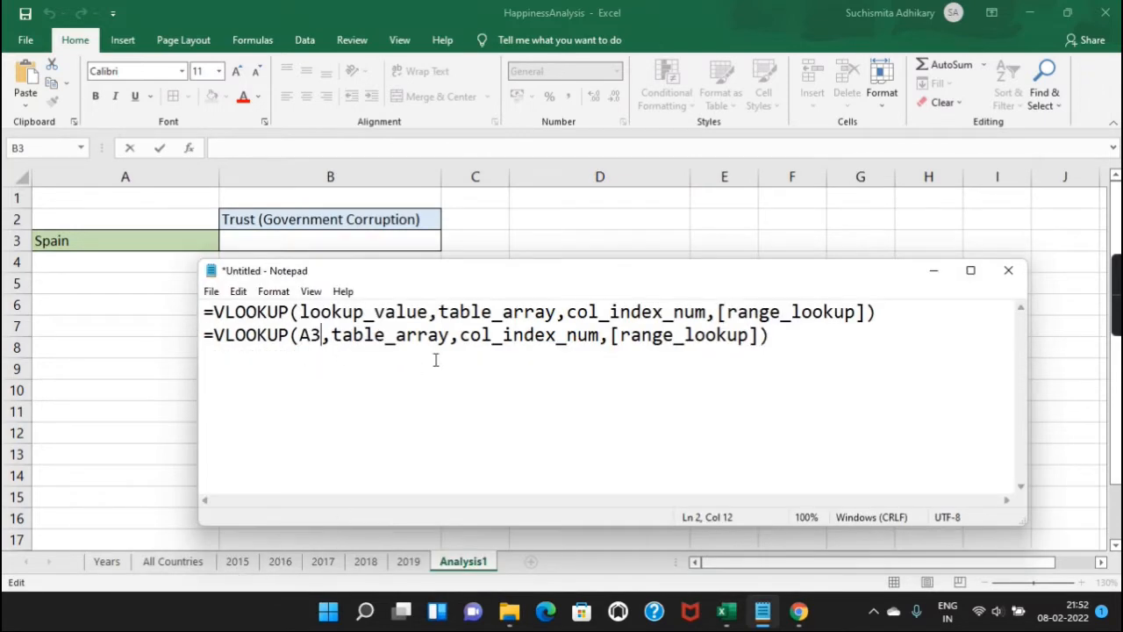
# - Replace table_array with the sheet reference 2015! in the second VLOOKUP line of the note
pyautogui.doubleClick(379, 340)
pyautogui.click(379, 340)
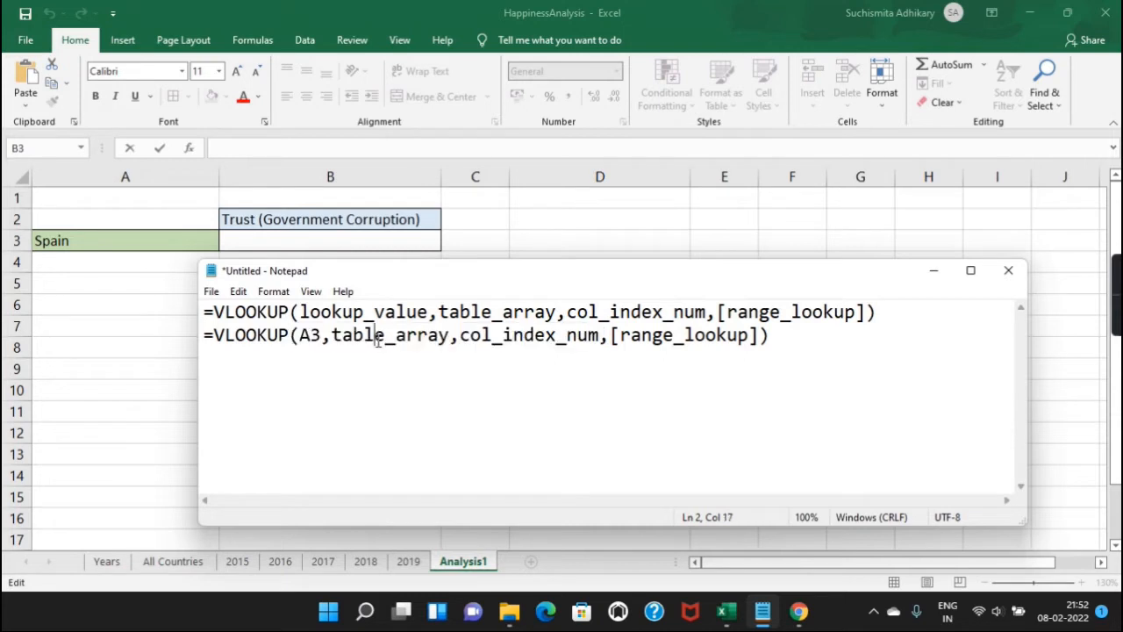
pyautogui.click(331, 336)
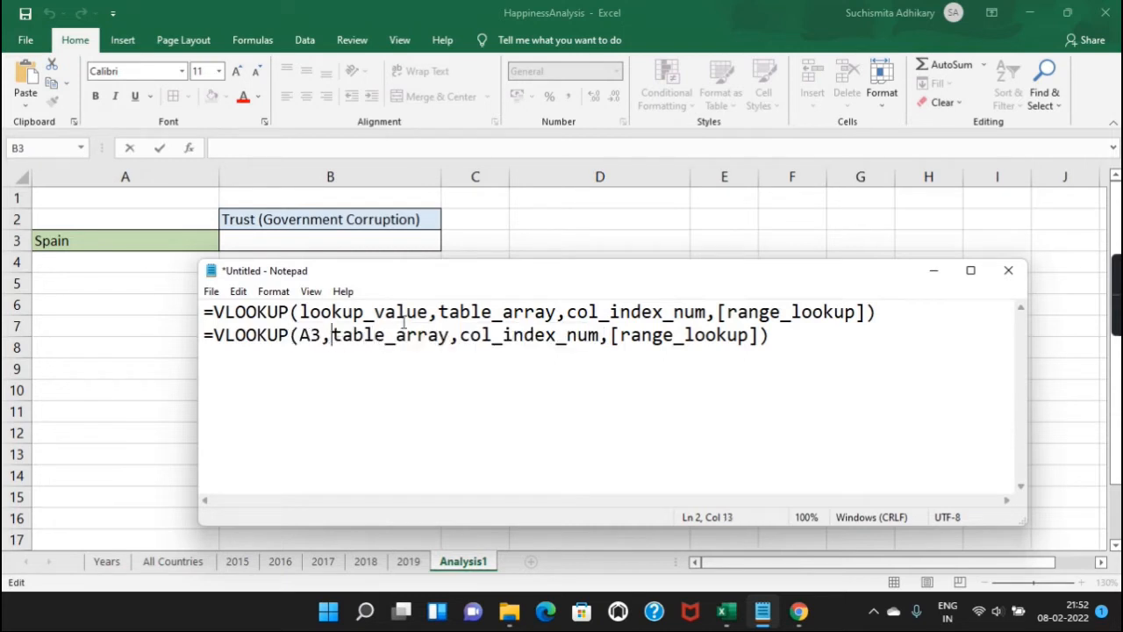
pyautogui.keyDown('shift'); pyautogui.click(449, 341); pyautogui.keyUp('shift')
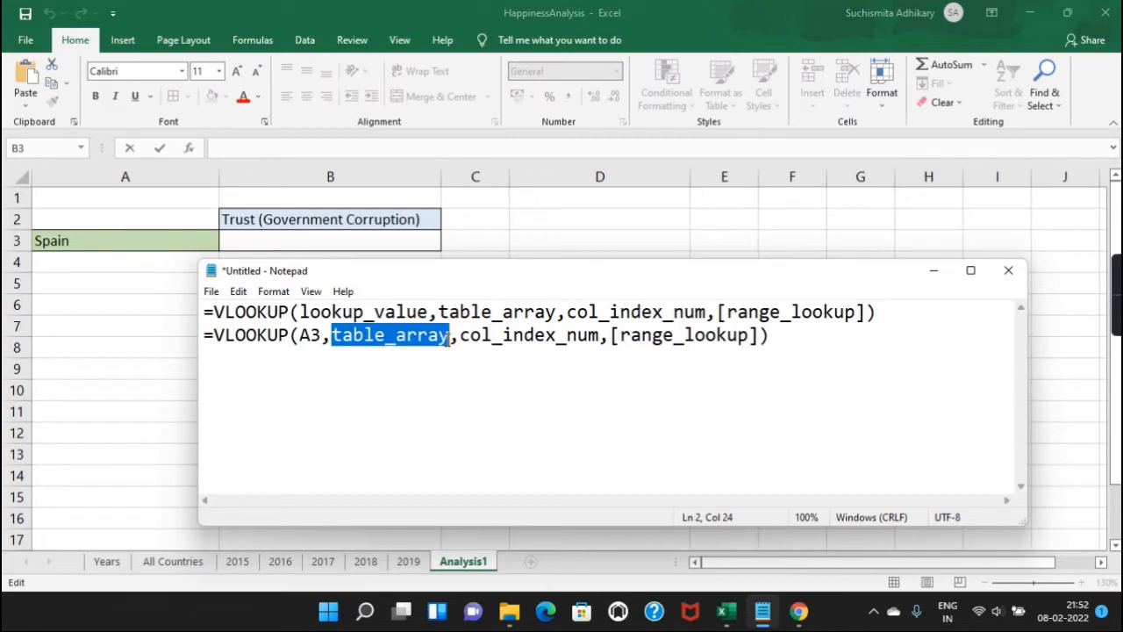
pyautogui.write('2015')
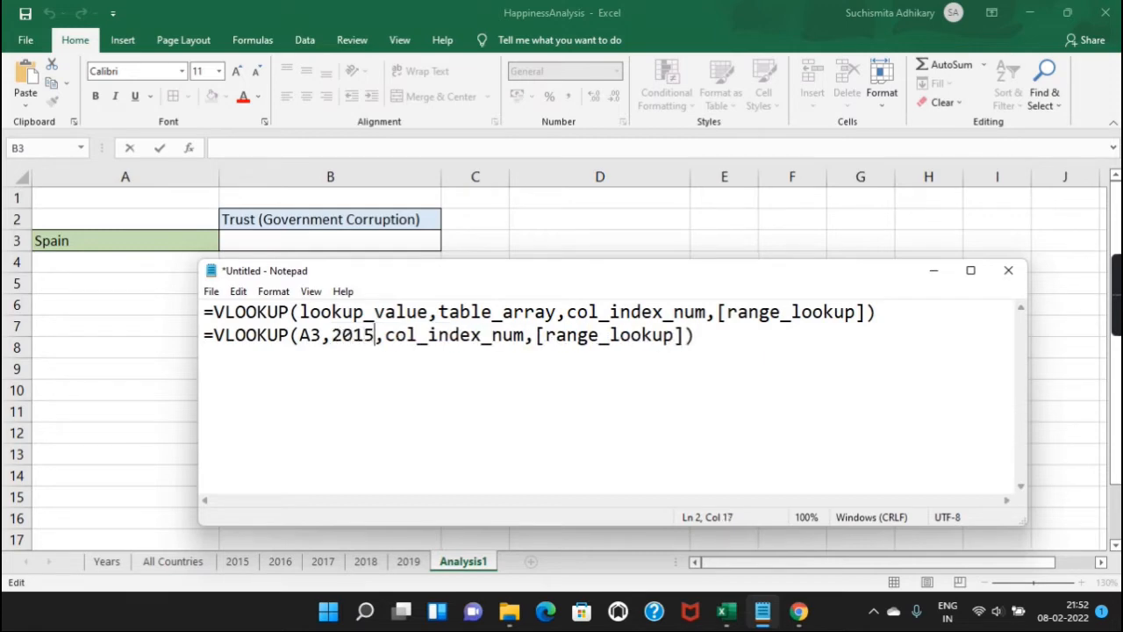
pyautogui.write('!')
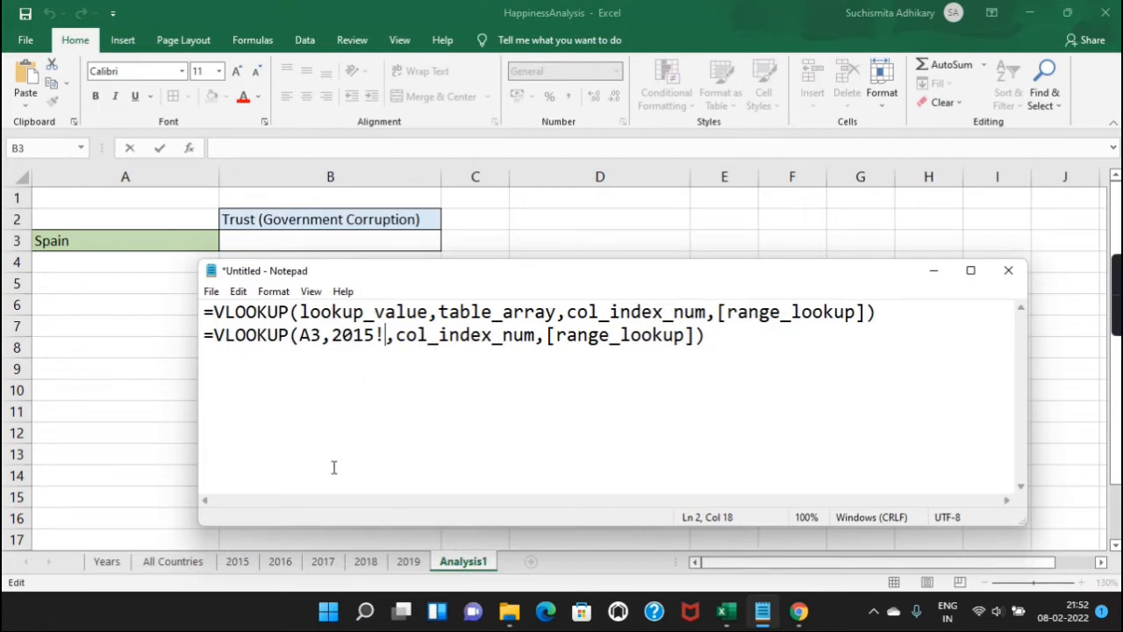
# - Switch to the 2015 sheet in Excel and check how far its data table extends from cell A1
pyautogui.click(237, 562)
pyautogui.click(237, 562)
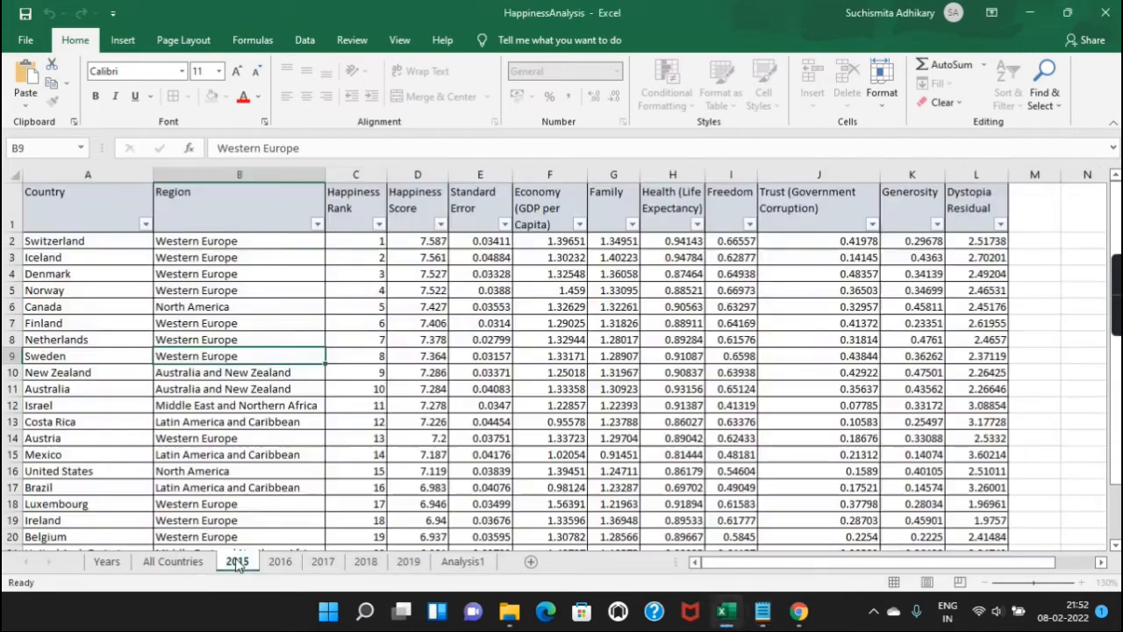
pyautogui.click(78, 207)
pyautogui.hotkey('ctrl', 'Down')
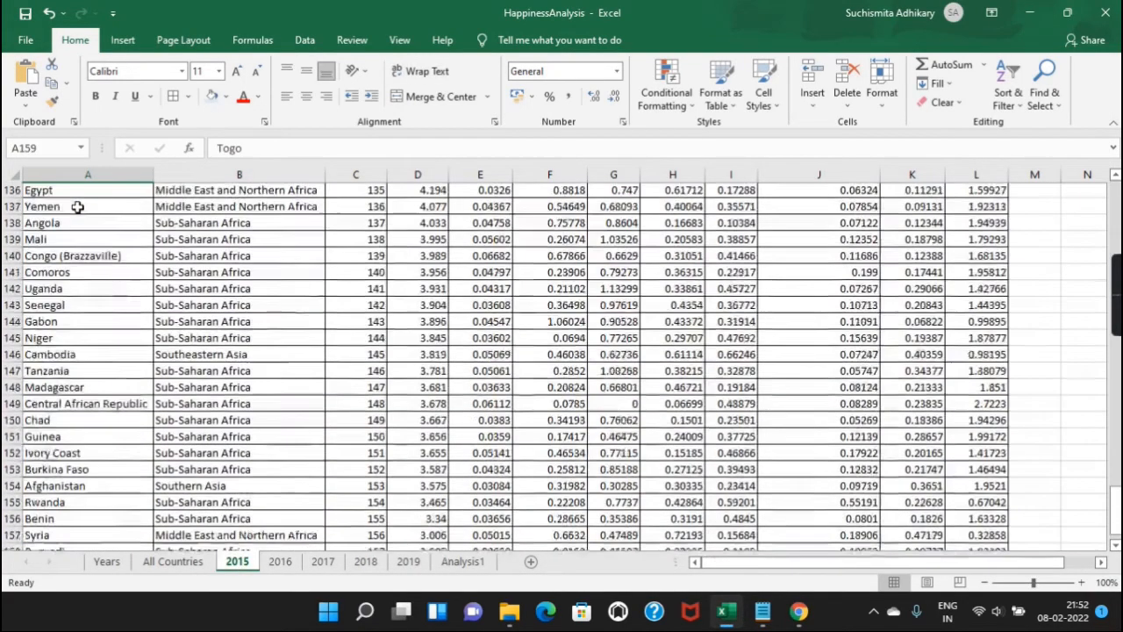
pyautogui.hotkey('ctrl', 'Right')
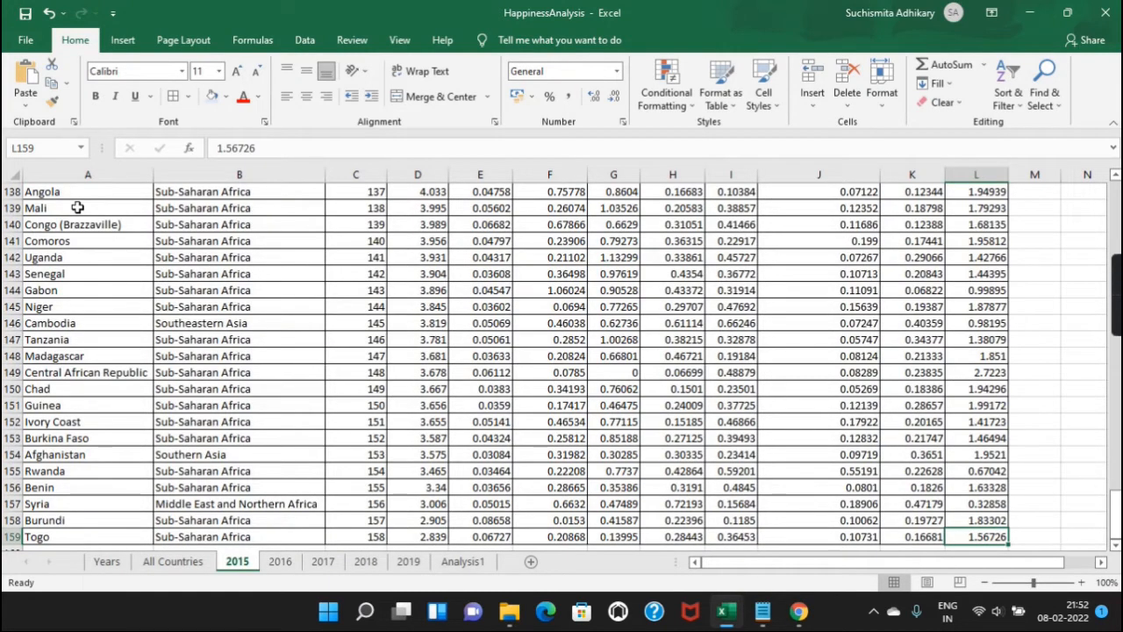
pyautogui.hotkey('ctrl', 'Up')
pyautogui.hotkey('ctrl', 'Left')
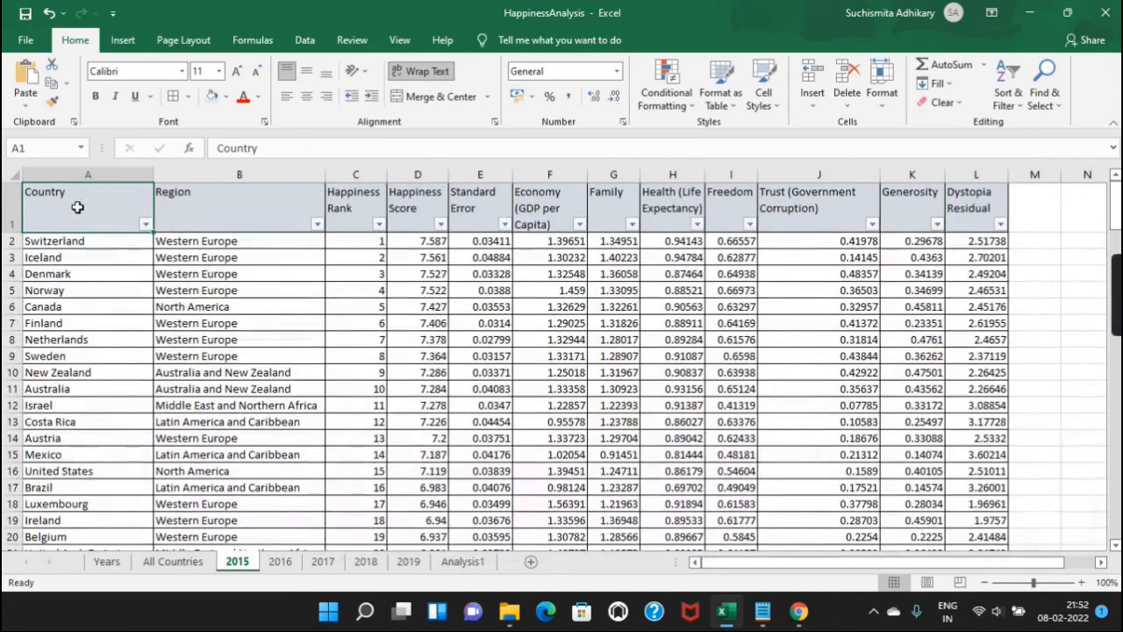
# - Return to the Notepad note and add the range A1:L159 after 2015! in the second VLOOKUP line
pyautogui.click(762, 611)
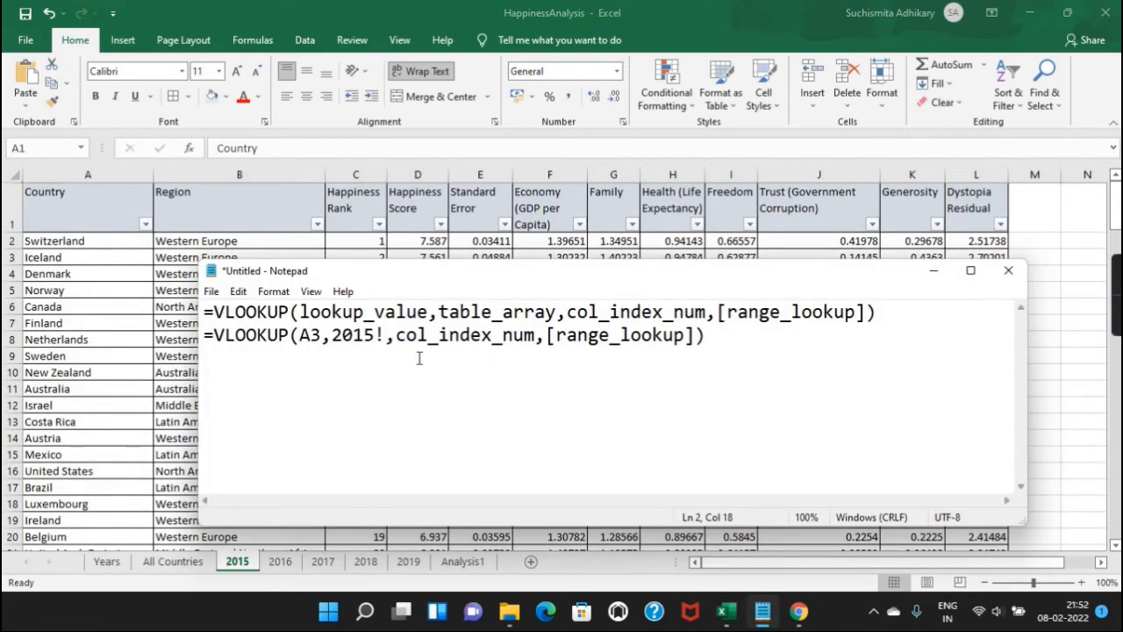
pyautogui.write('A')
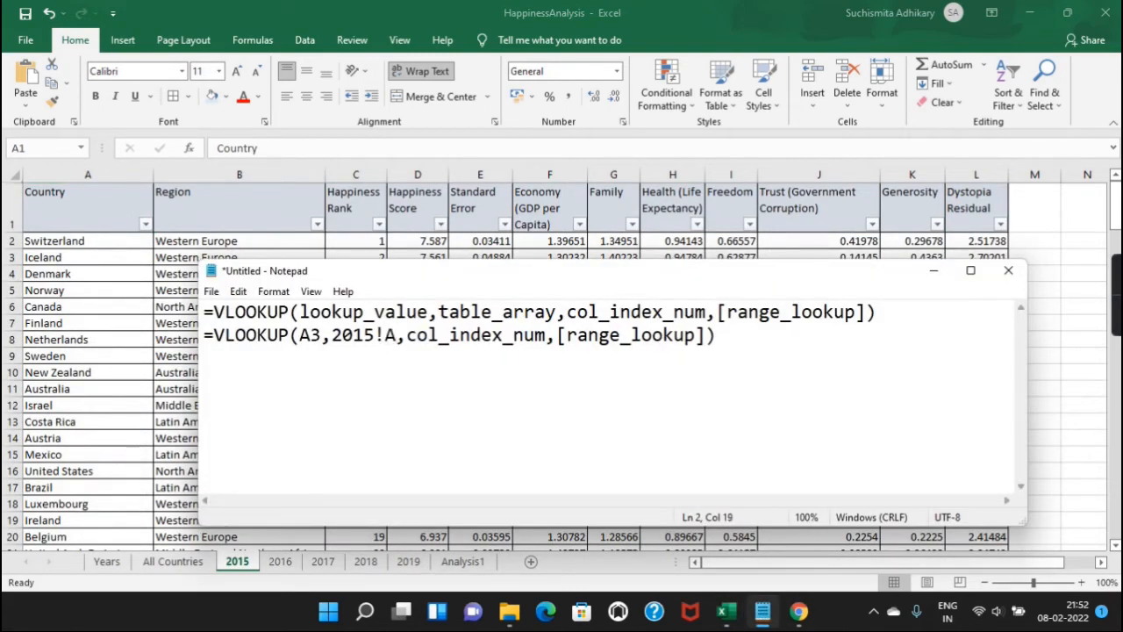
pyautogui.write('1')
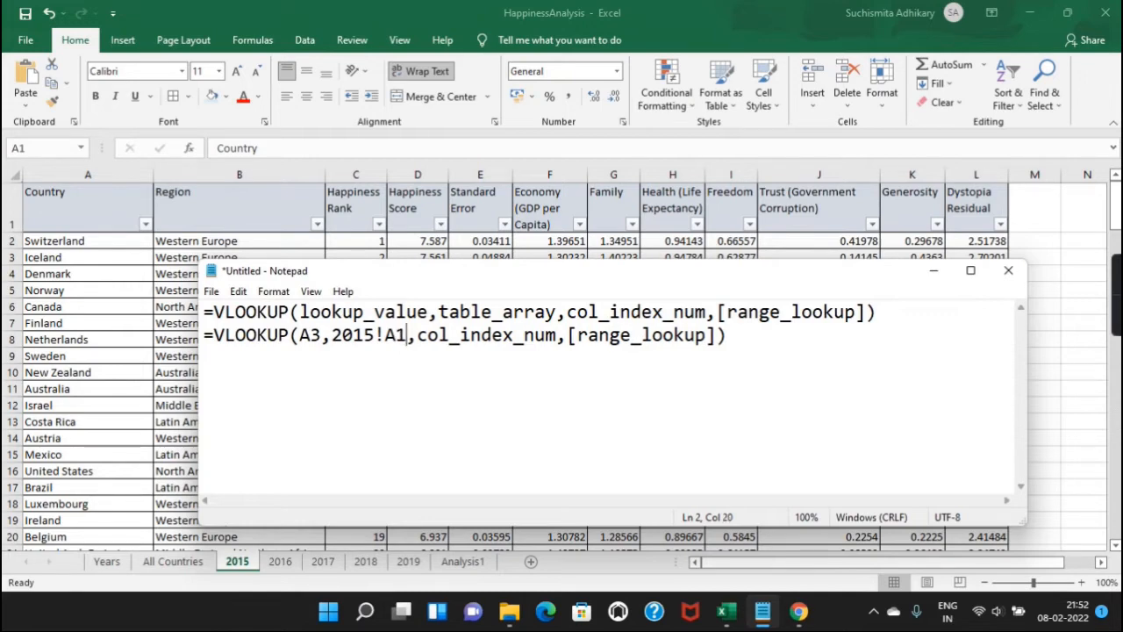
pyautogui.write(':')
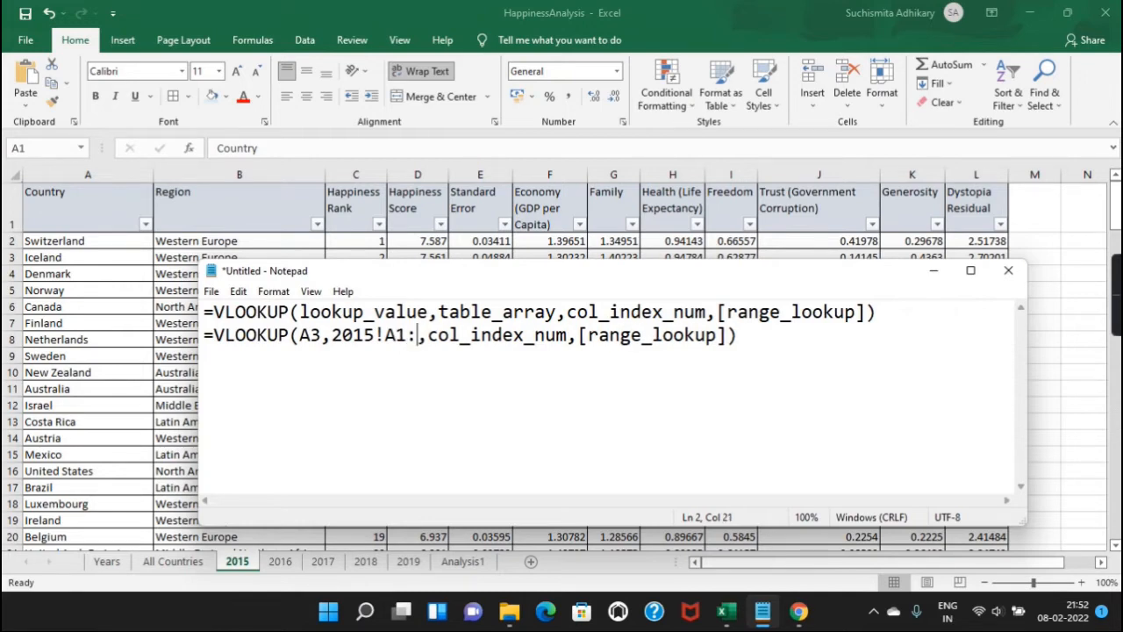
pyautogui.write('L15')
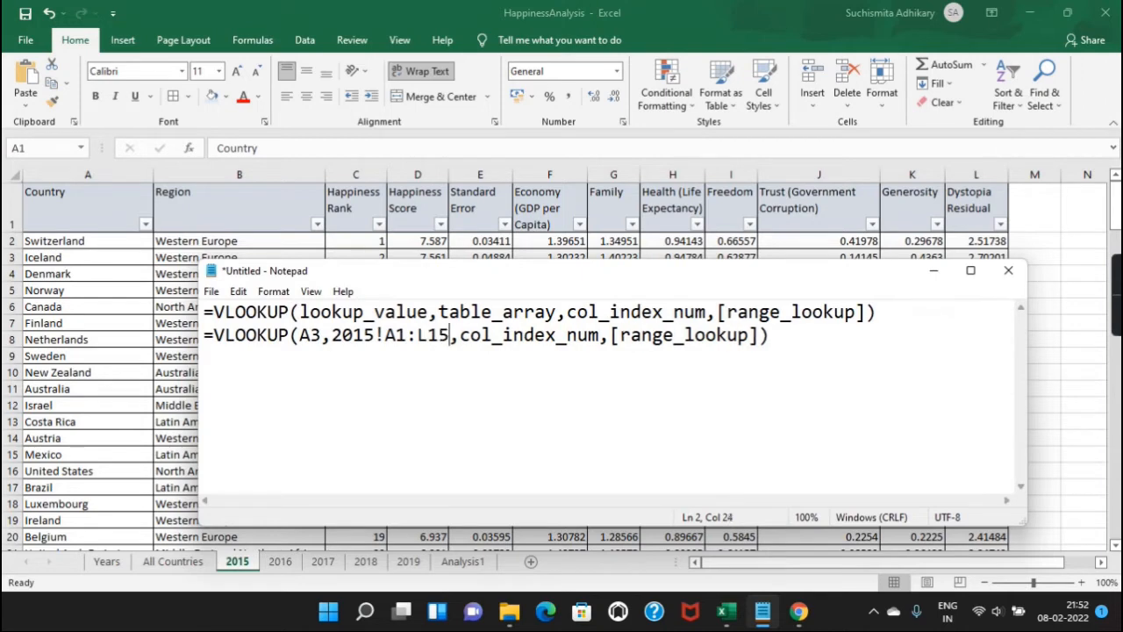
pyautogui.write('9')
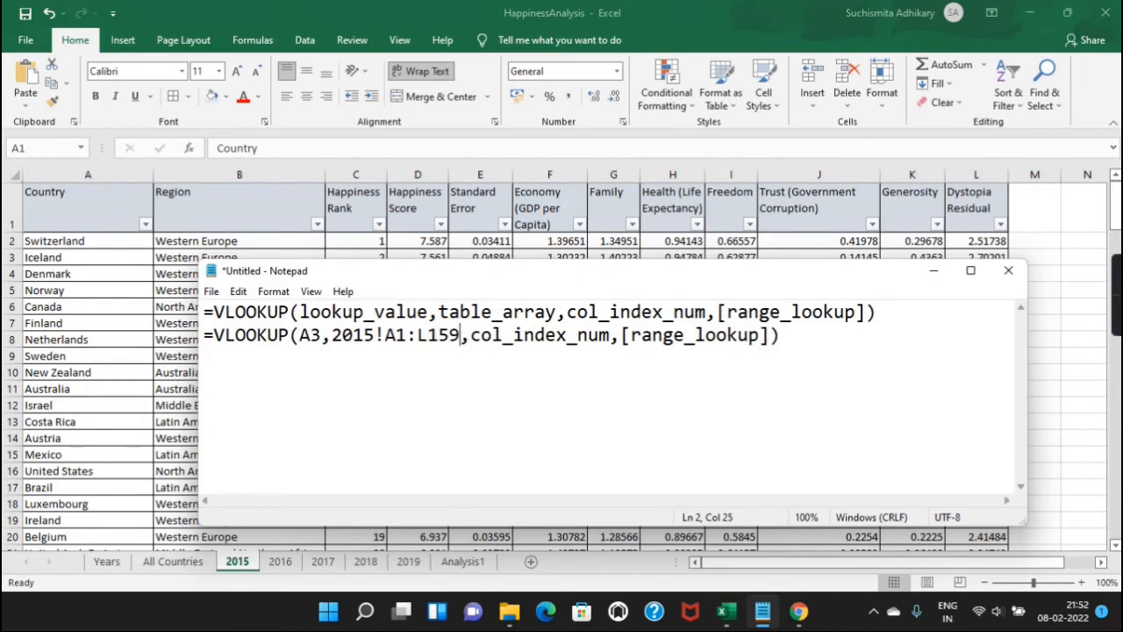
# - Make the table range in the second VLOOKUP line absolute as $A$1:$L$159
pyautogui.click(388, 335)
pyautogui.write('$')
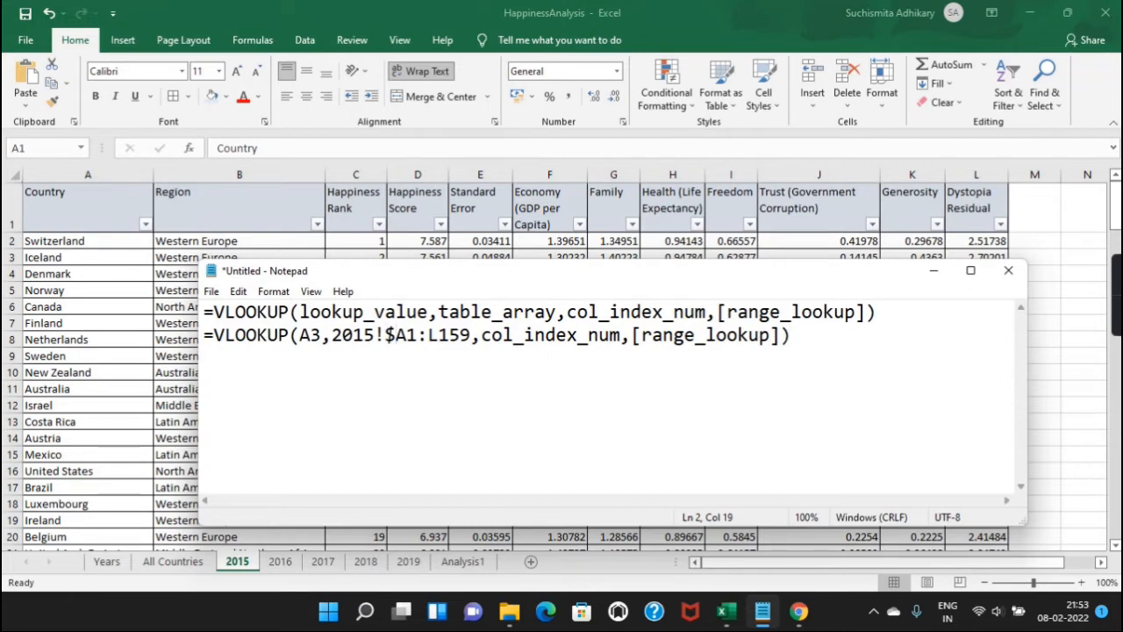
pyautogui.press('Right')
pyautogui.write('$')
pyautogui.press('Right')
pyautogui.press('Right')
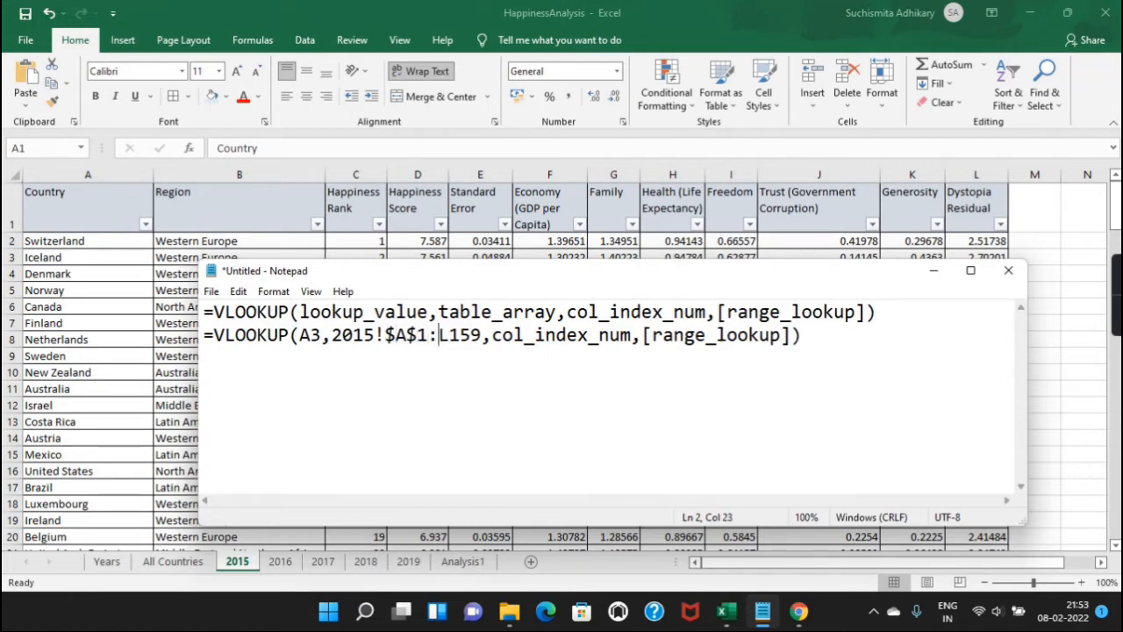
pyautogui.write('$')
pyautogui.press('Right')
pyautogui.write('$')
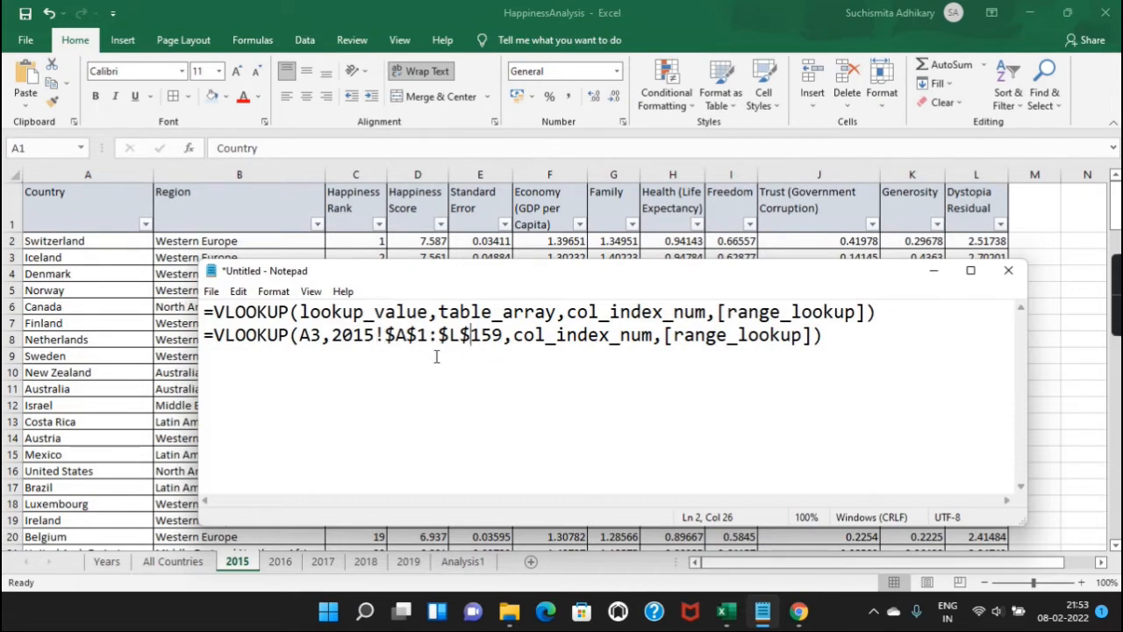
# - Highlight col_index_num in the second VLOOKUP line, and choose Health (Life Expectancy) in cell B2 of Excel's Analysis1 sheet
pyautogui.click(517, 337)
pyautogui.keyDown('shift'); pyautogui.click(653, 337); pyautogui.keyUp('shift')
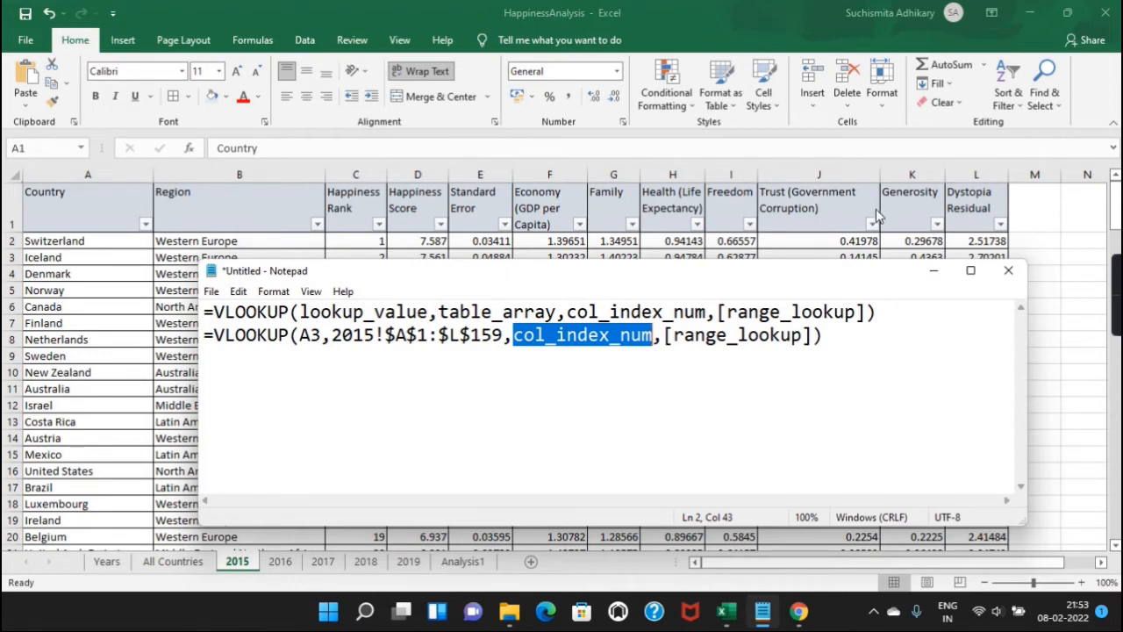
pyautogui.click(468, 566)
pyautogui.click(465, 563)
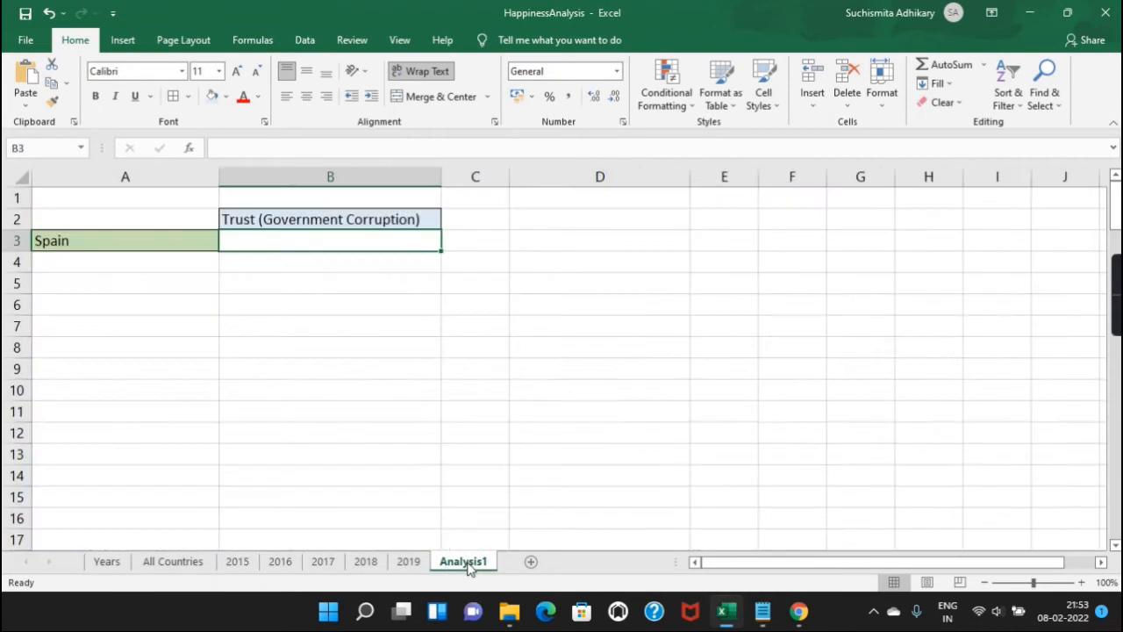
pyautogui.click(432, 219)
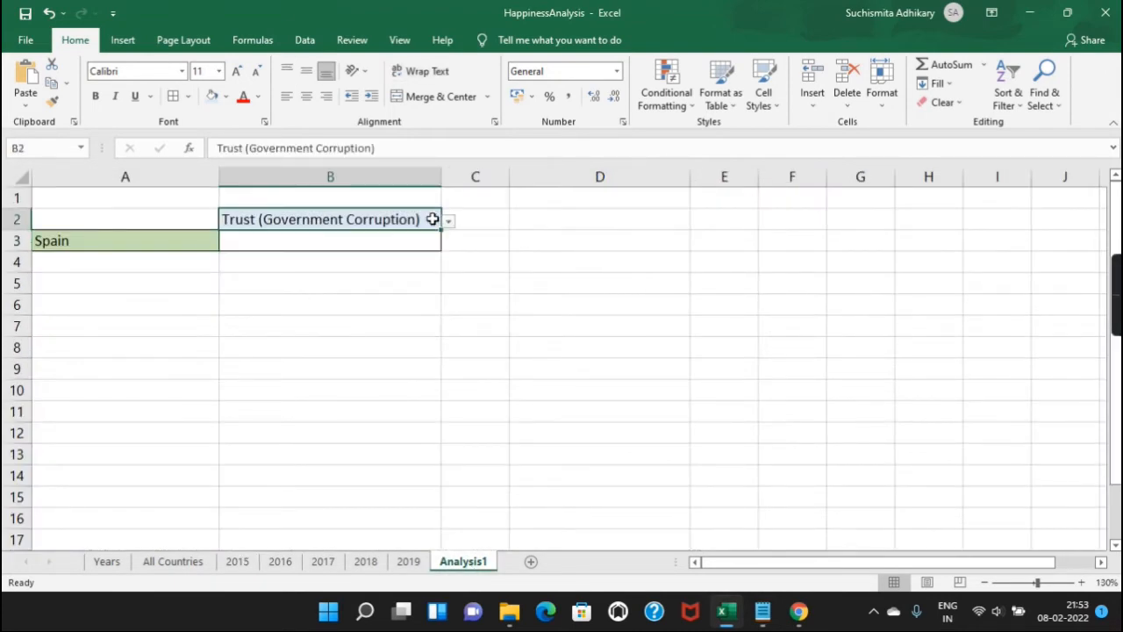
pyautogui.click(448, 222)
pyautogui.click(319, 279)
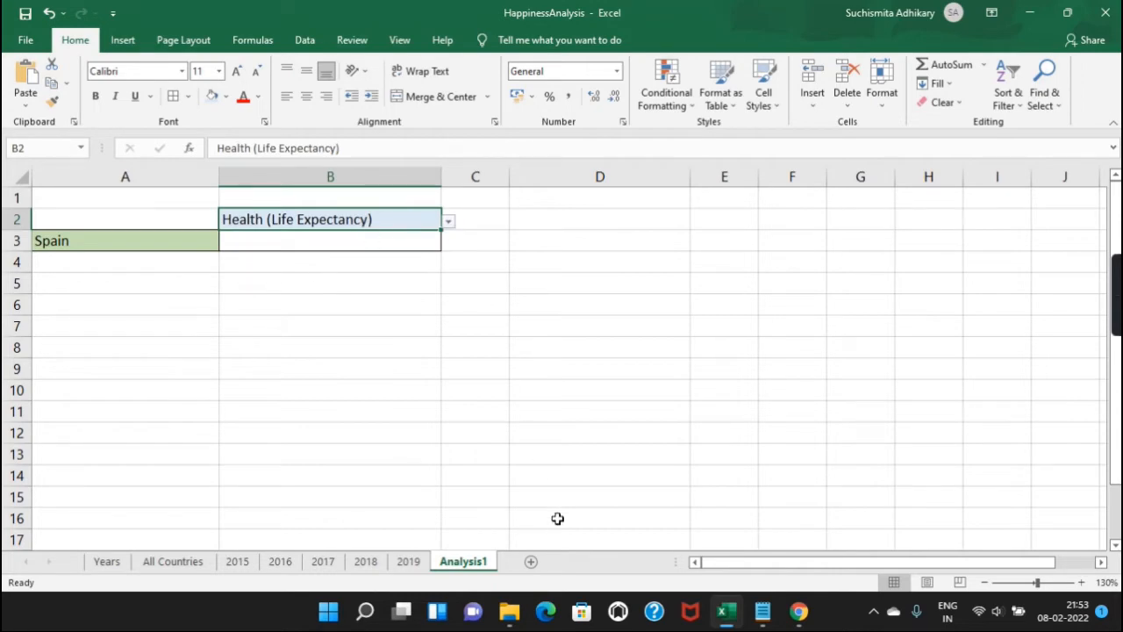
# - Return to the Notepad note and highlight the col_index_num argument in the second VLOOKUP line
pyautogui.click(763, 614)
pyautogui.click(529, 428)
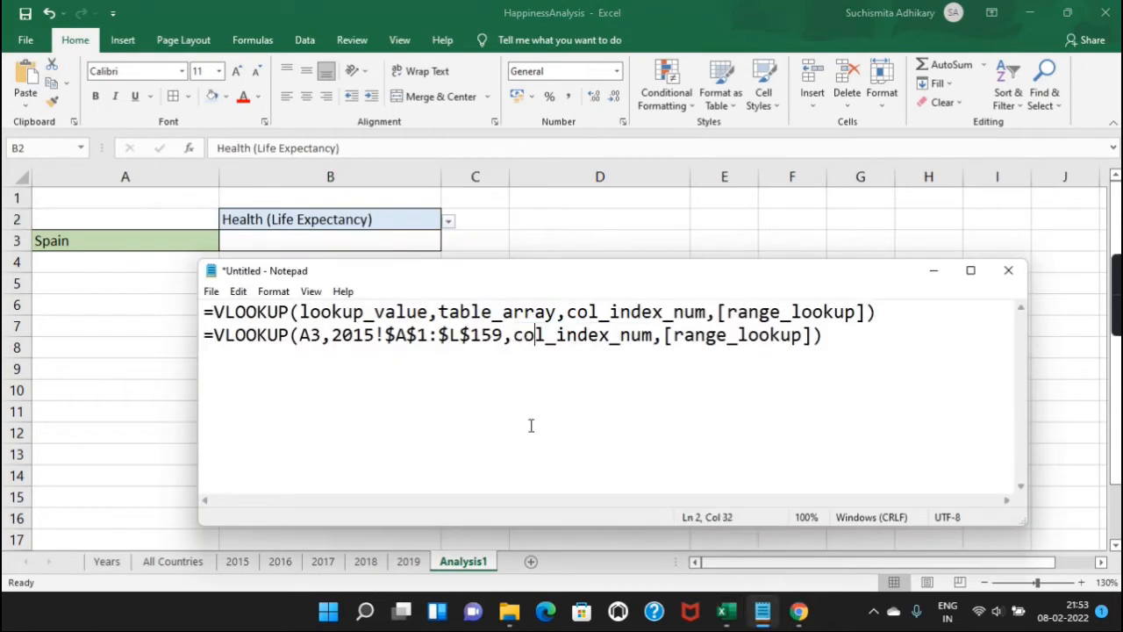
pyautogui.doubleClick(614, 345)
pyautogui.click(614, 345)
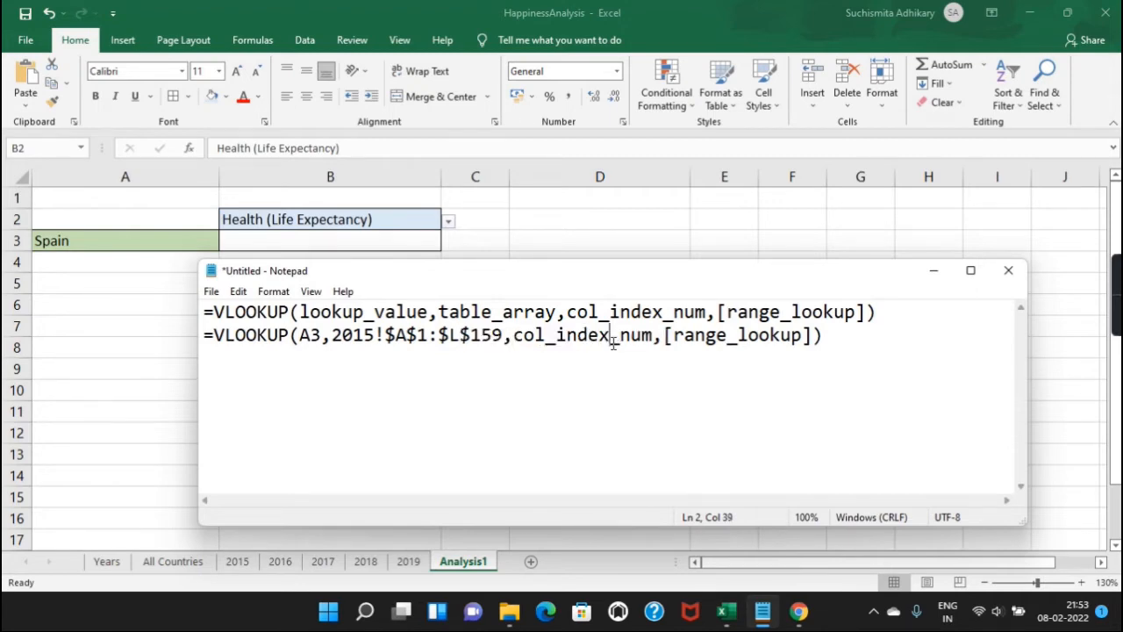
pyautogui.click(515, 338)
pyautogui.keyDown('shift'); pyautogui.click(655, 336); pyautogui.keyUp('shift')
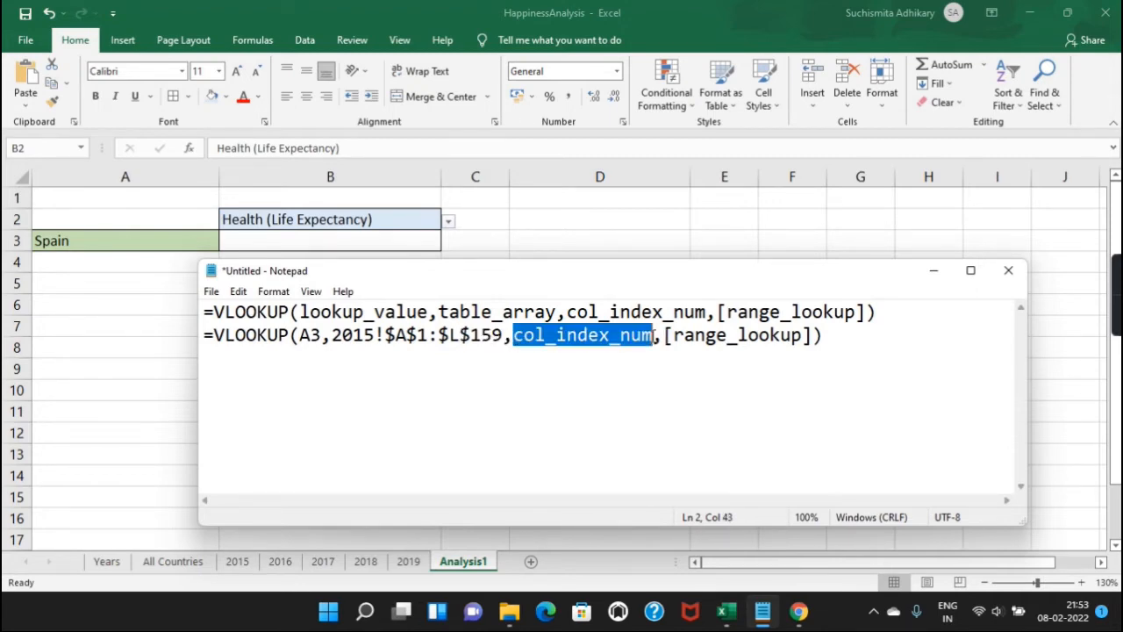
# - Replace [range_lookup] with FALSE in the second VLOOKUP line
pyautogui.moveTo(695, 336); pyautogui.dragTo(664, 336)
pyautogui.click(664, 336)
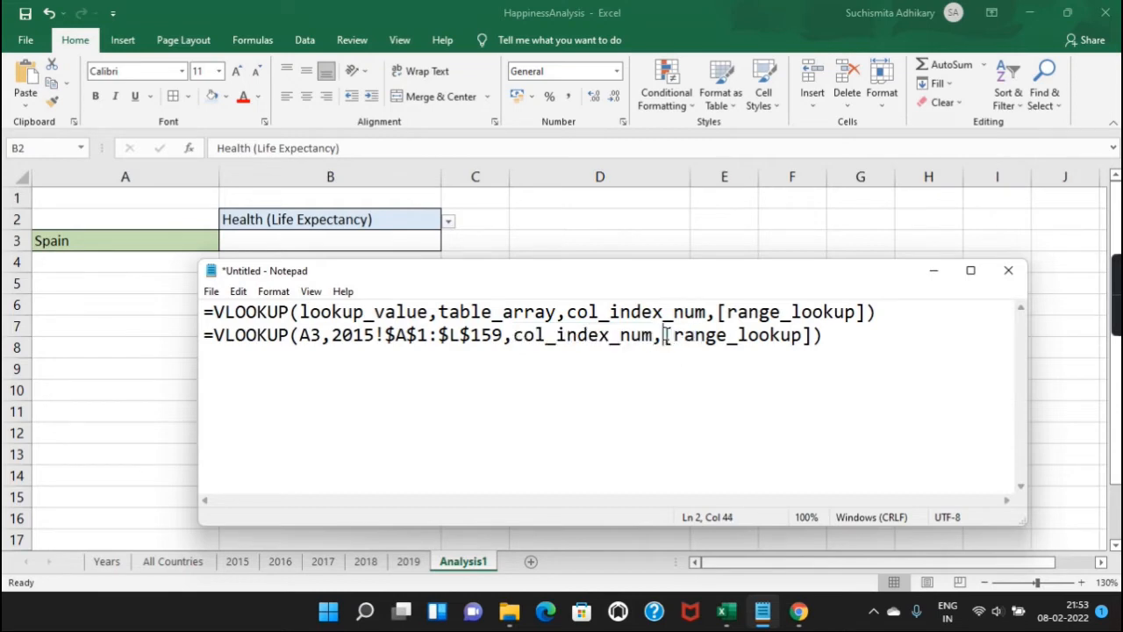
pyautogui.keyDown('shift'); pyautogui.click(815, 335); pyautogui.keyUp('shift')
pyautogui.write('FALSE')
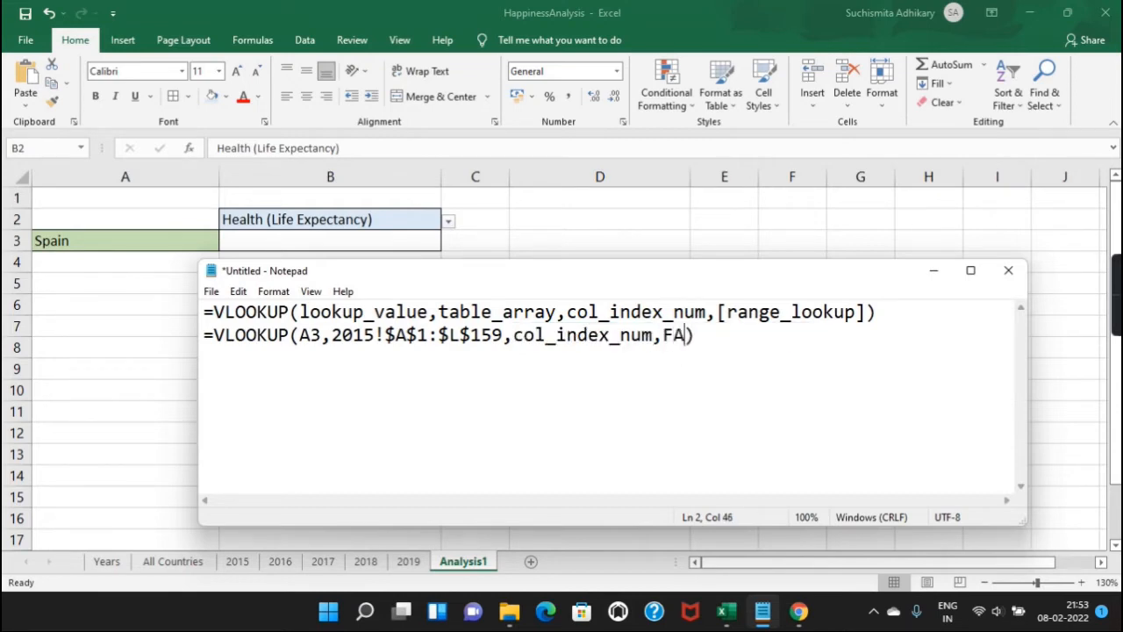
# - Review the second VLOOKUP formula by highlighting the whole line and its remaining col_index_num argument
pyautogui.click(783, 335)
pyautogui.keyDown('shift'); pyautogui.click(203, 334); pyautogui.keyUp('shift')
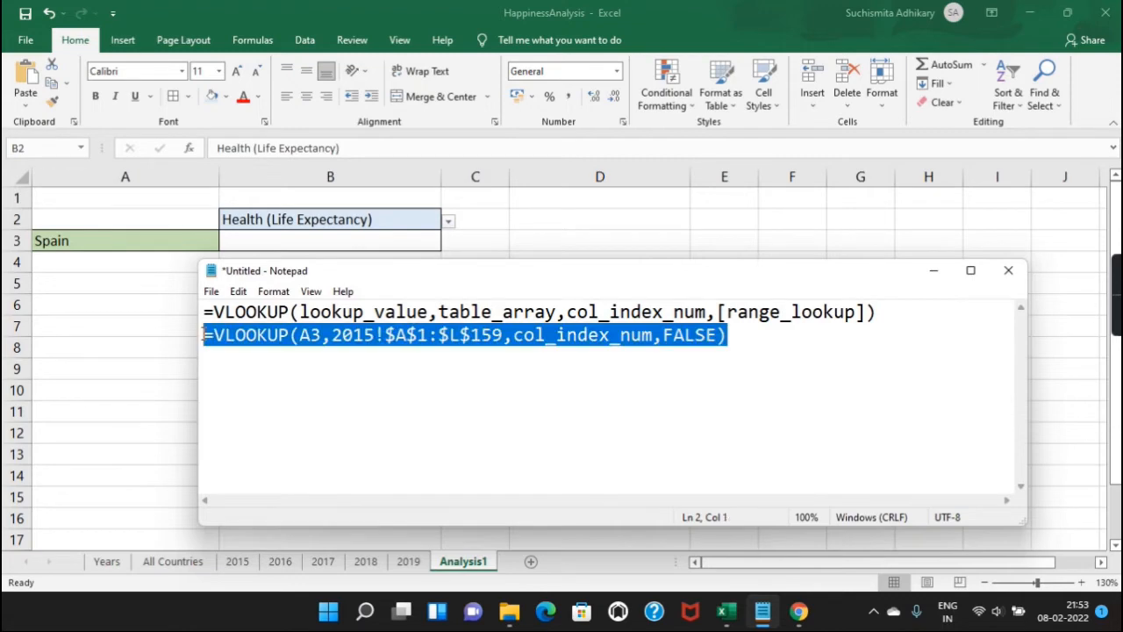
pyautogui.click(589, 363)
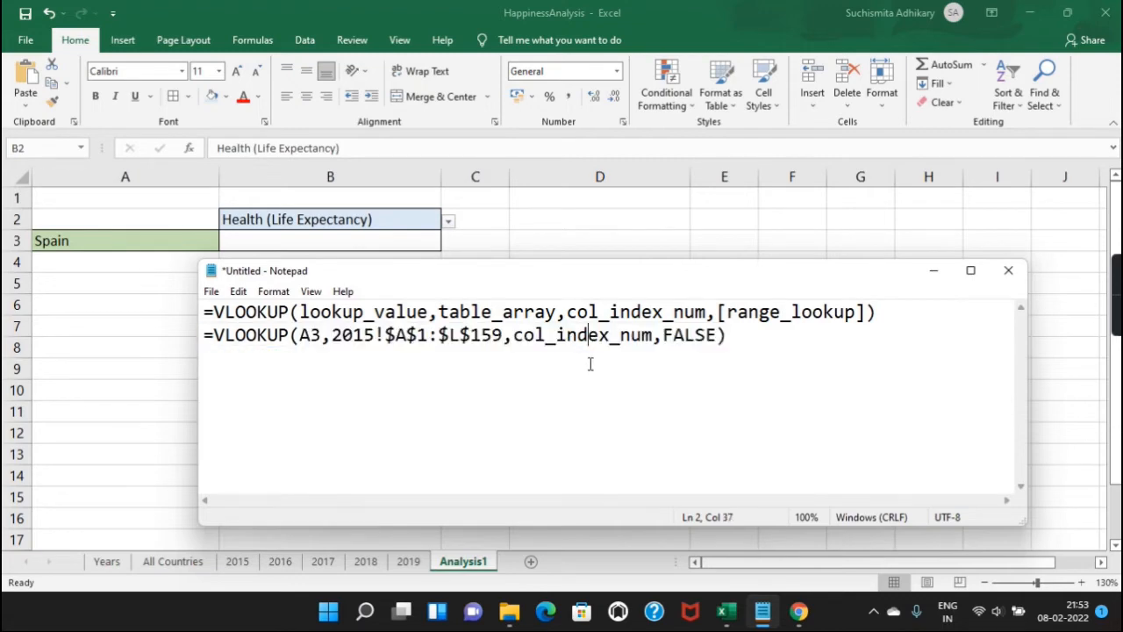
pyautogui.click(514, 336)
pyautogui.keyDown('shift'); pyautogui.click(656, 336); pyautogui.keyUp('shift')
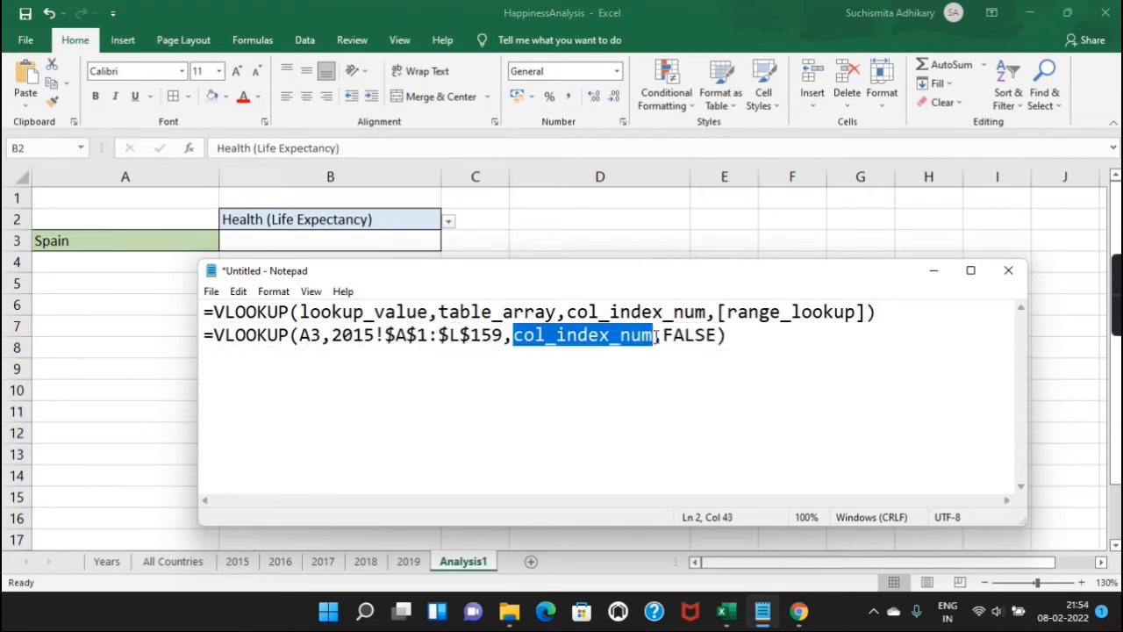
pyautogui.click(804, 345)
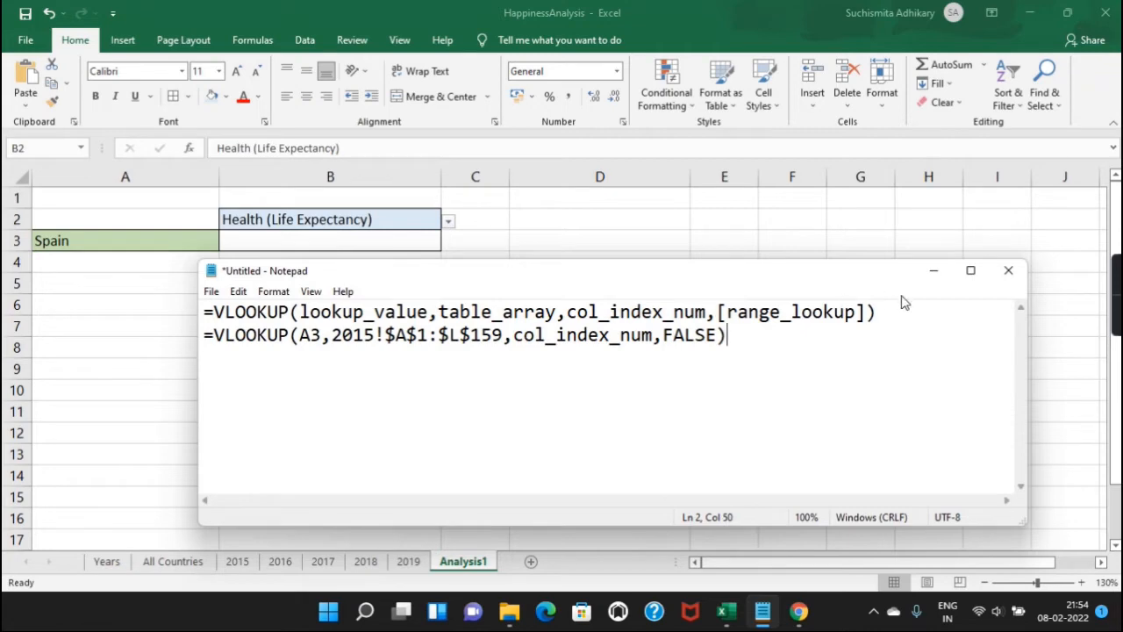
# - Start a MATCH syntax line in the Notepad note, below the VLOOKUP lines and a blank line, reading =MATCH(lookup_value,
pyautogui.click(936, 272)
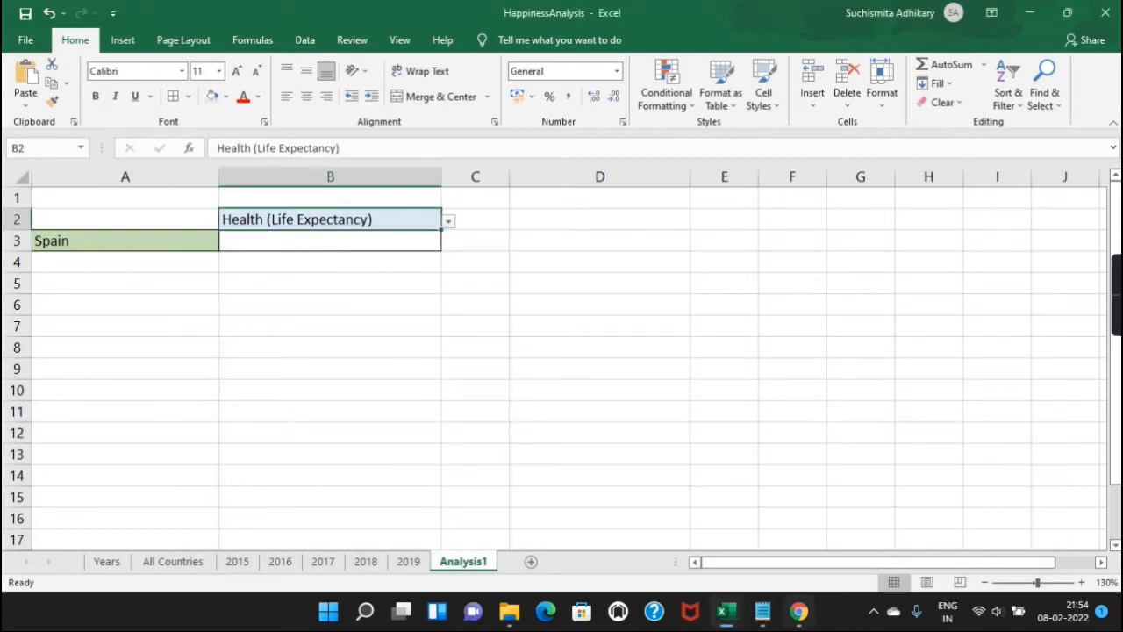
pyautogui.click(771, 613)
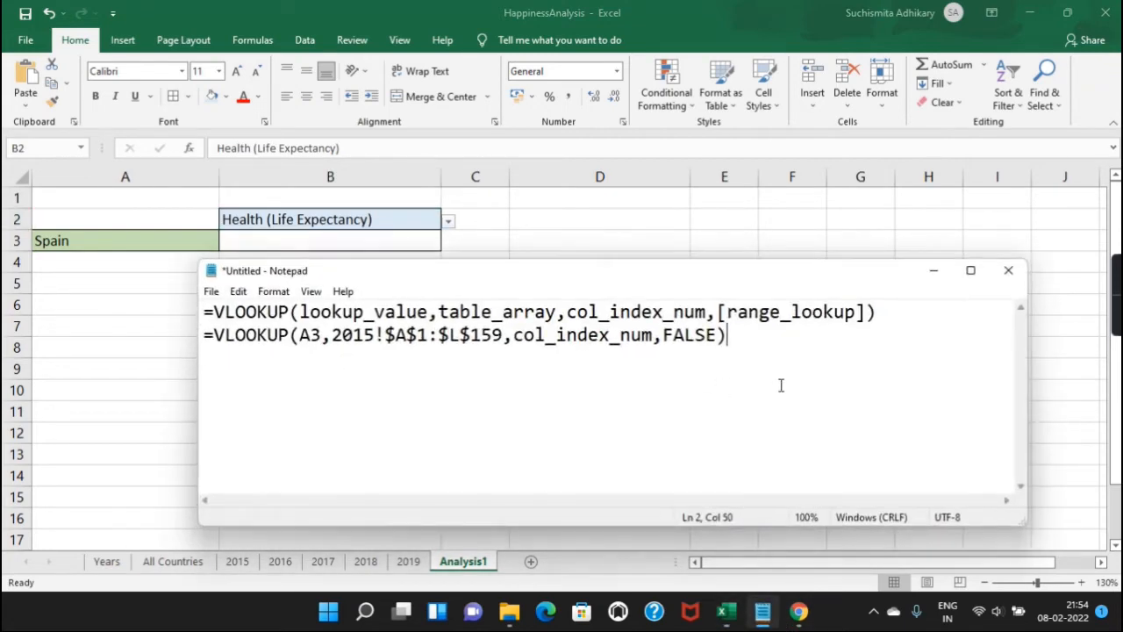
pyautogui.press('Return')
pyautogui.press('Return')
pyautogui.write('MATCH')
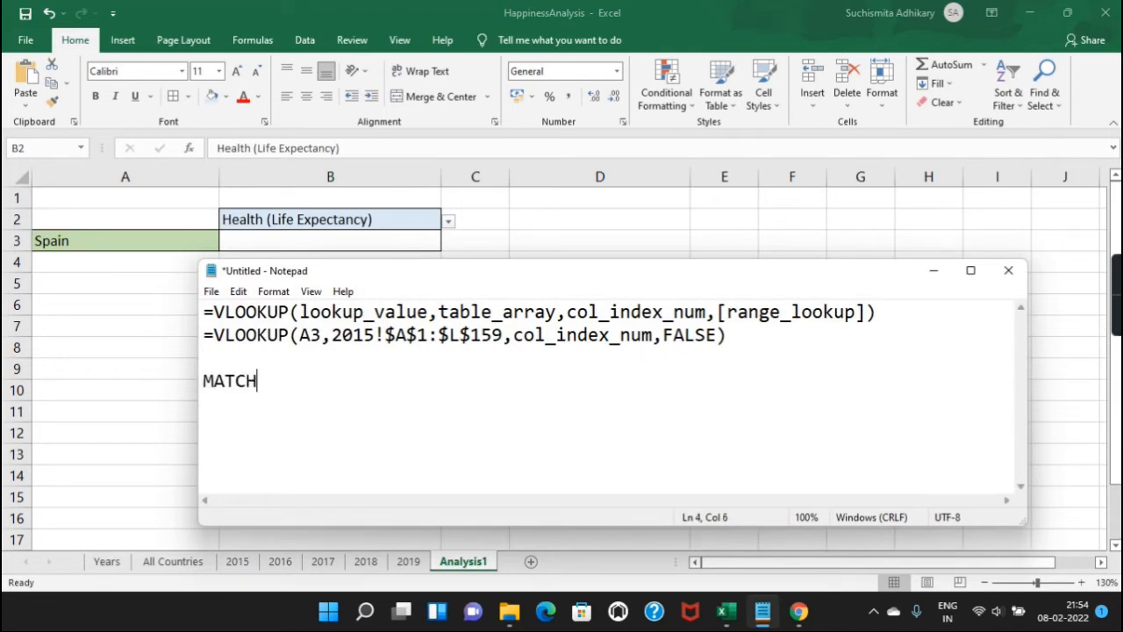
pyautogui.press('Home')
pyautogui.write('=MATCH')
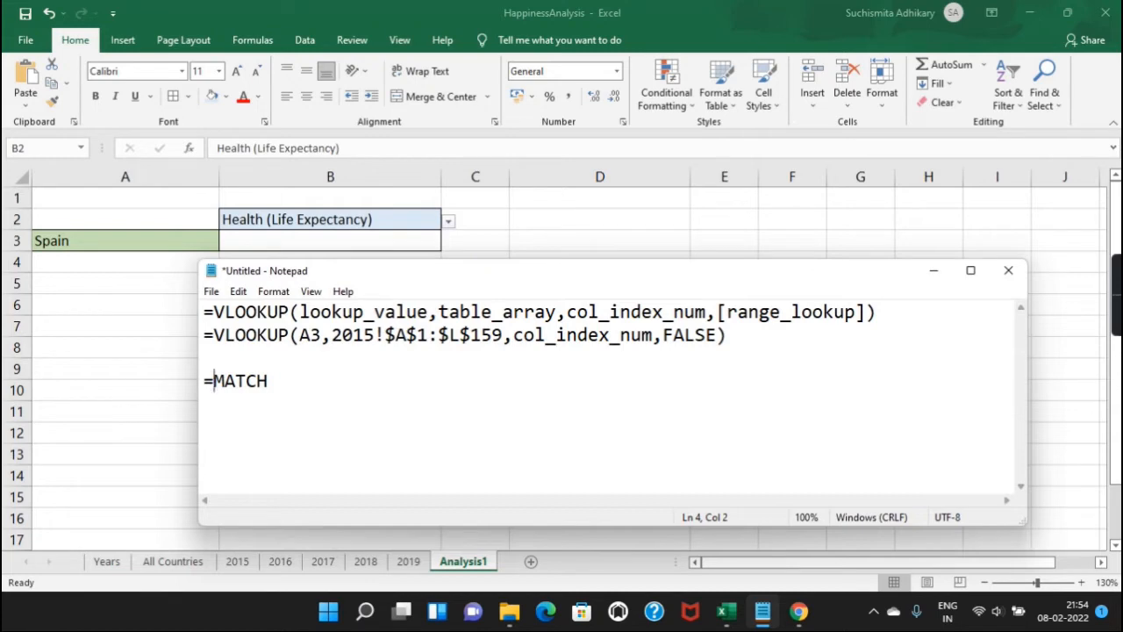
pyautogui.write('(look')
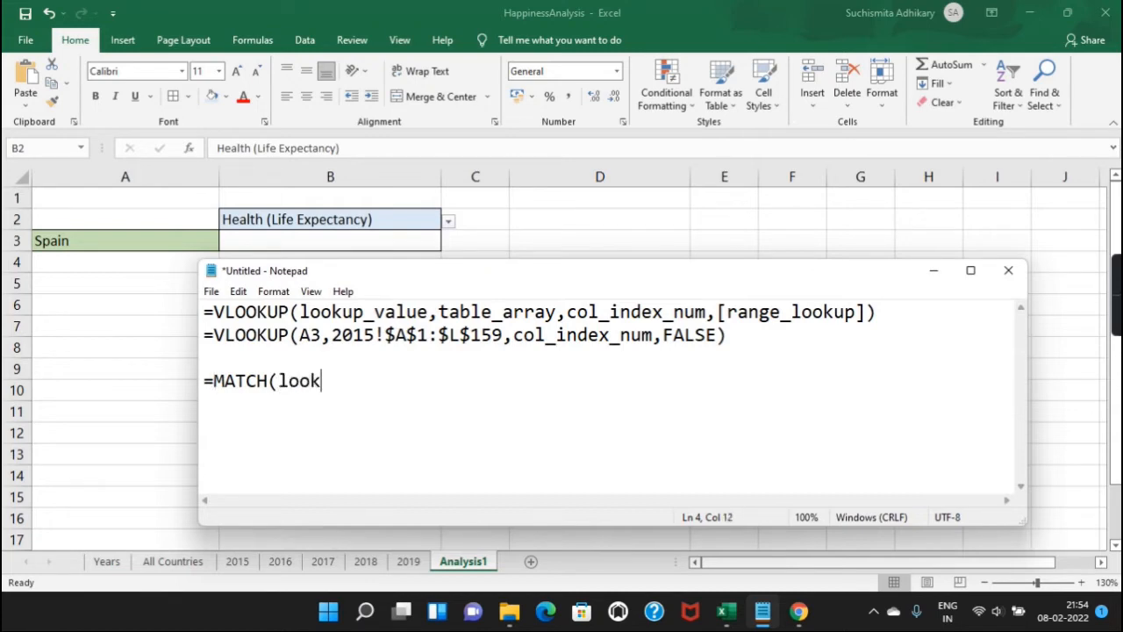
pyautogui.write('up_value,')
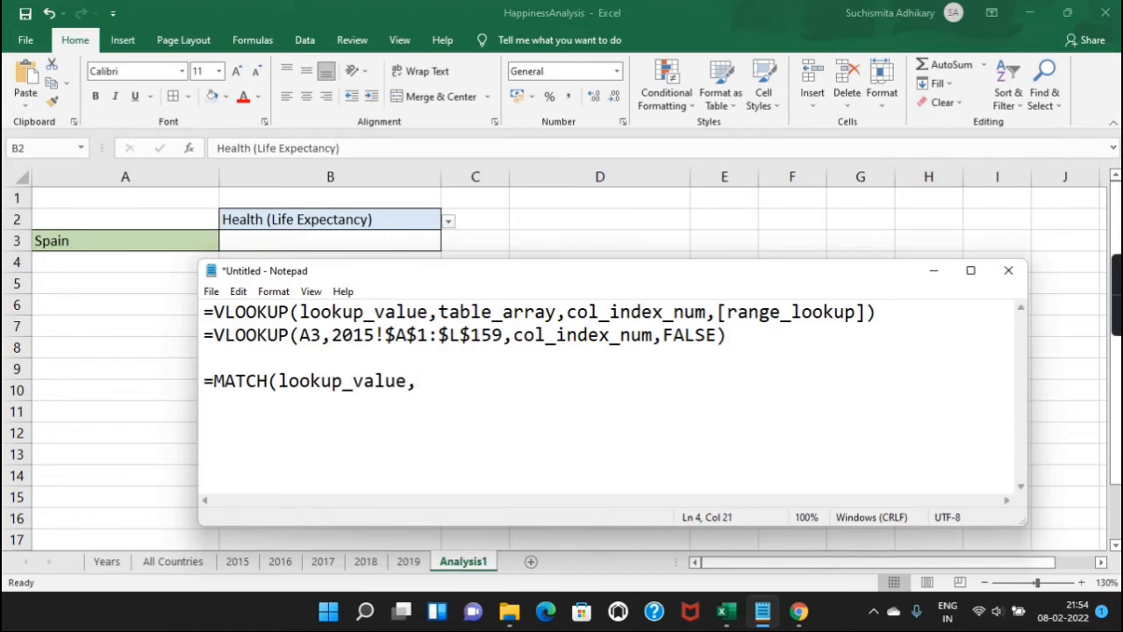
# - Add lookup_array followed by a comma as the second argument of the MATCH syntax line
pyautogui.write('lookup_')
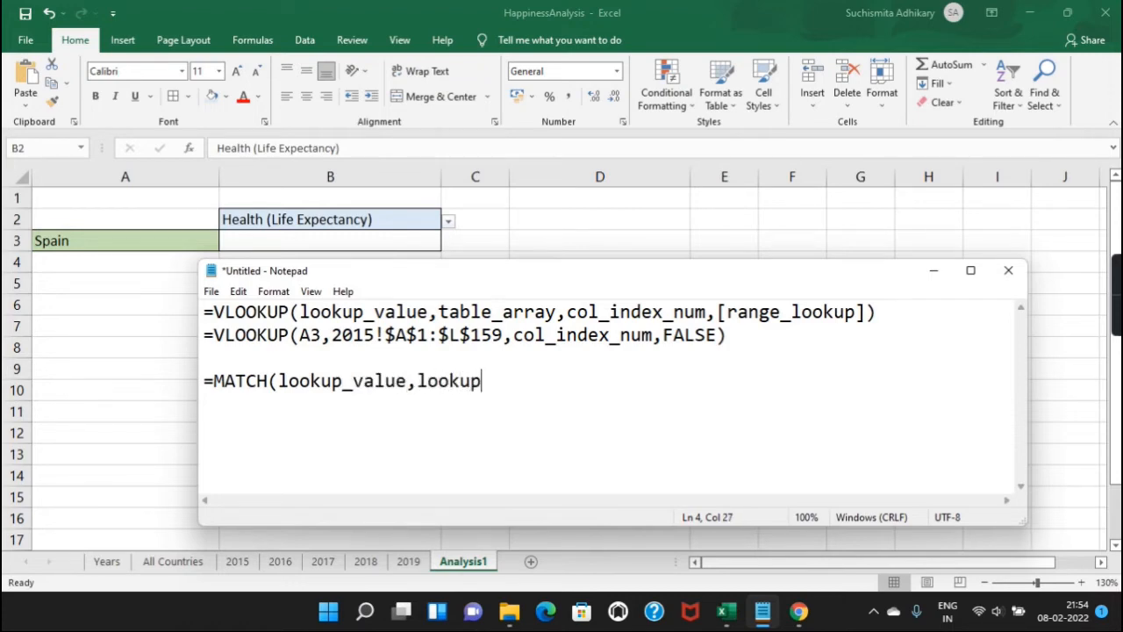
pyautogui.write('range')
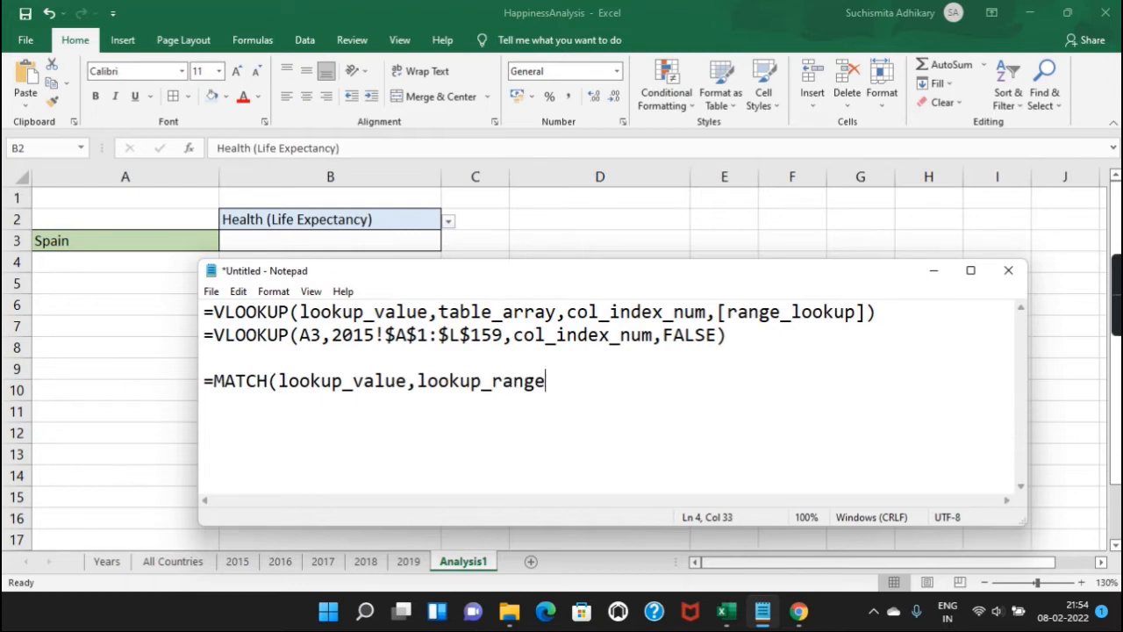
pyautogui.press('BackSpace')
pyautogui.press('BackSpace')
pyautogui.press('BackSpace')
pyautogui.press('BackSpace')
pyautogui.press('BackSpace')
pyautogui.write('array,')
pyautogui.press('BackSpace')
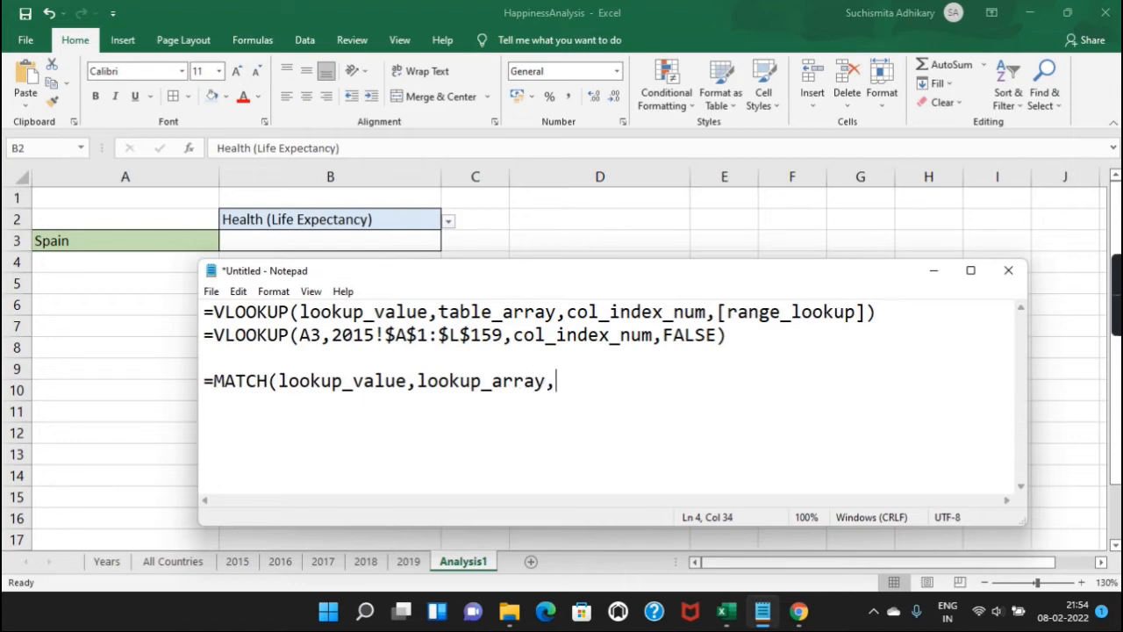
# - Complete the MATCH syntax line with the optional [match_type] argument and a closing parenthesis, and highlight the whole line
pyautogui.write('match')
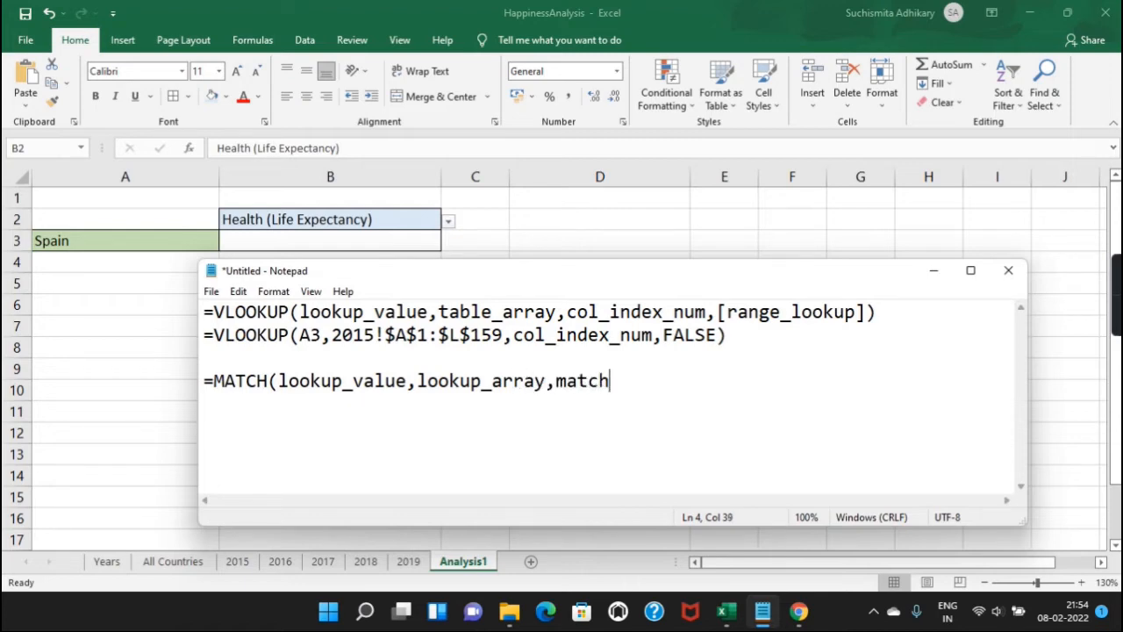
pyautogui.write('_type]')
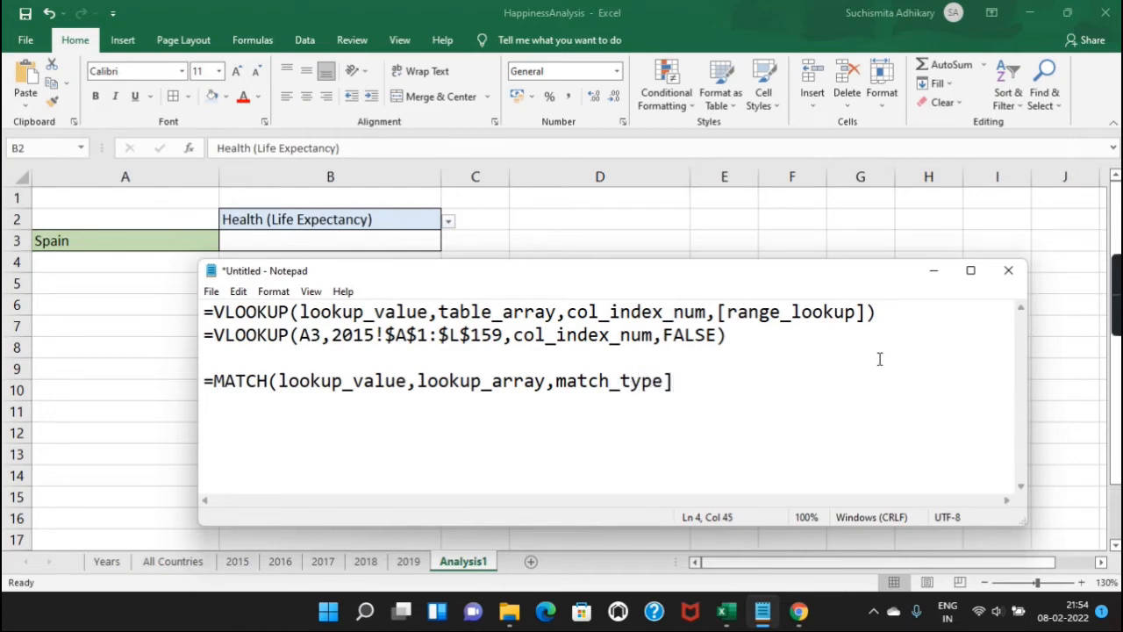
pyautogui.click(557, 379)
pyautogui.write('[')
pyautogui.click(696, 384)
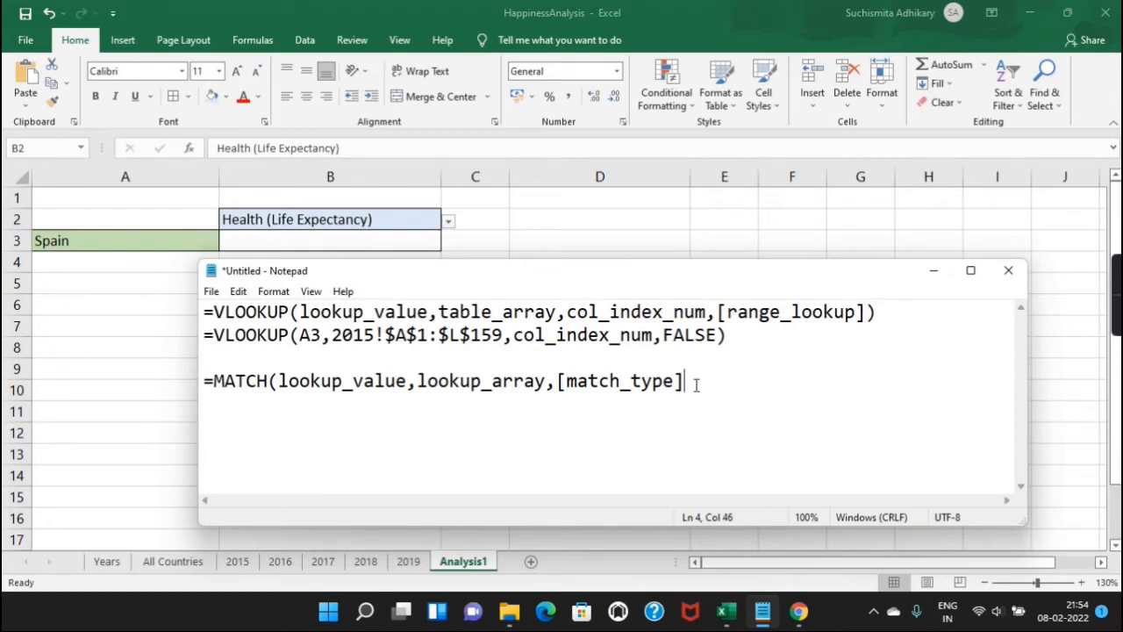
pyautogui.write(')')
pyautogui.keyDown('shift'); pyautogui.click(207, 379); pyautogui.keyUp('shift')
# - Switch to Excel's Analysis1 sheet and narrow column D
pyautogui.hotkey('alt', 'Tab')
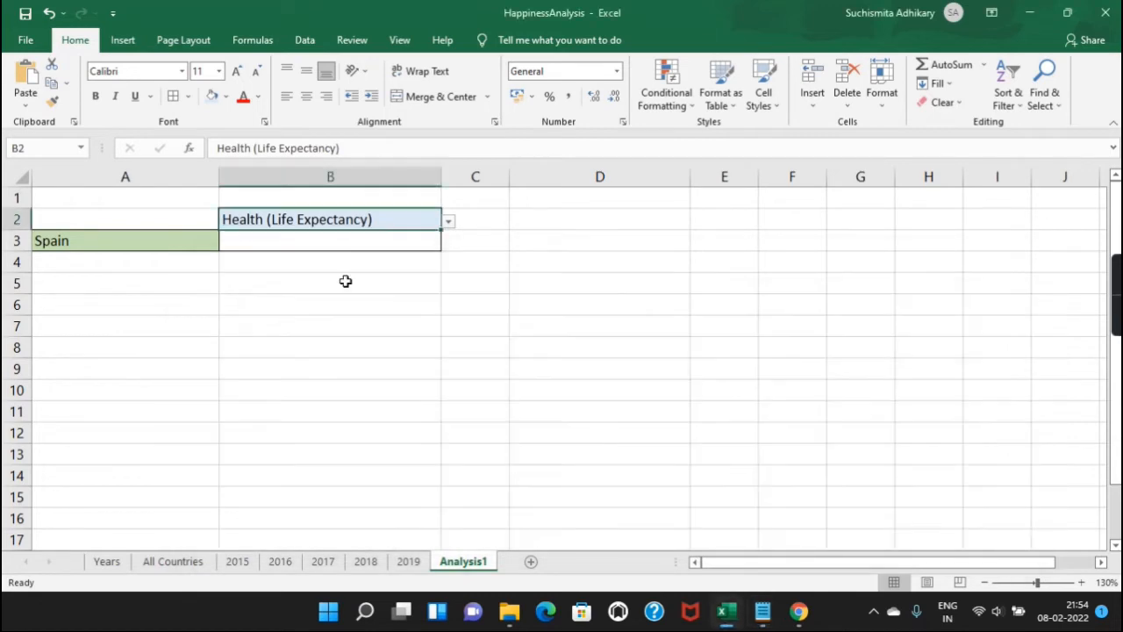
pyautogui.click(716, 245)
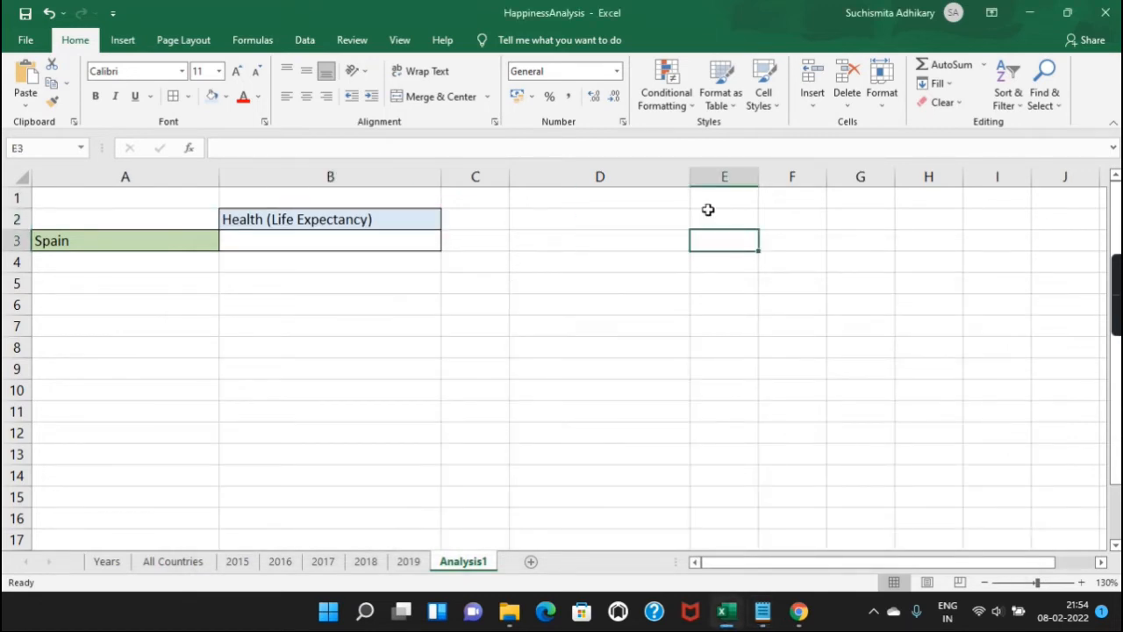
pyautogui.moveTo(689, 179); pyautogui.dragTo(584, 174)
# - Enter the sample numbers 74, 89, 41, 14, 74 and 65 in cells D3 to D8, and select the list
pyautogui.click(535, 235)
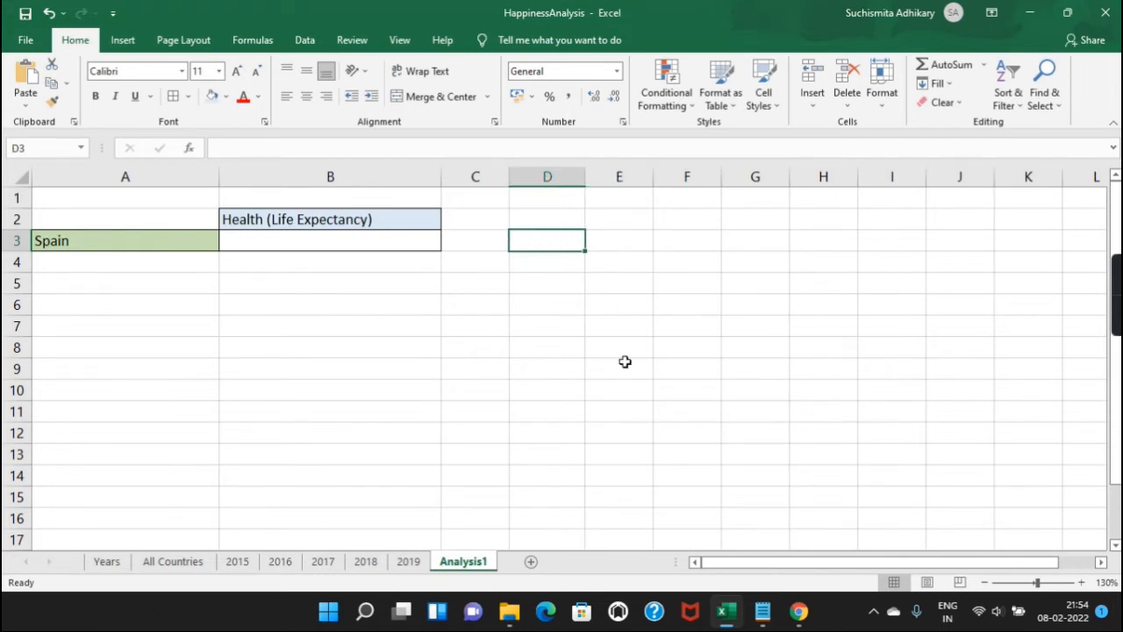
pyautogui.write('a')
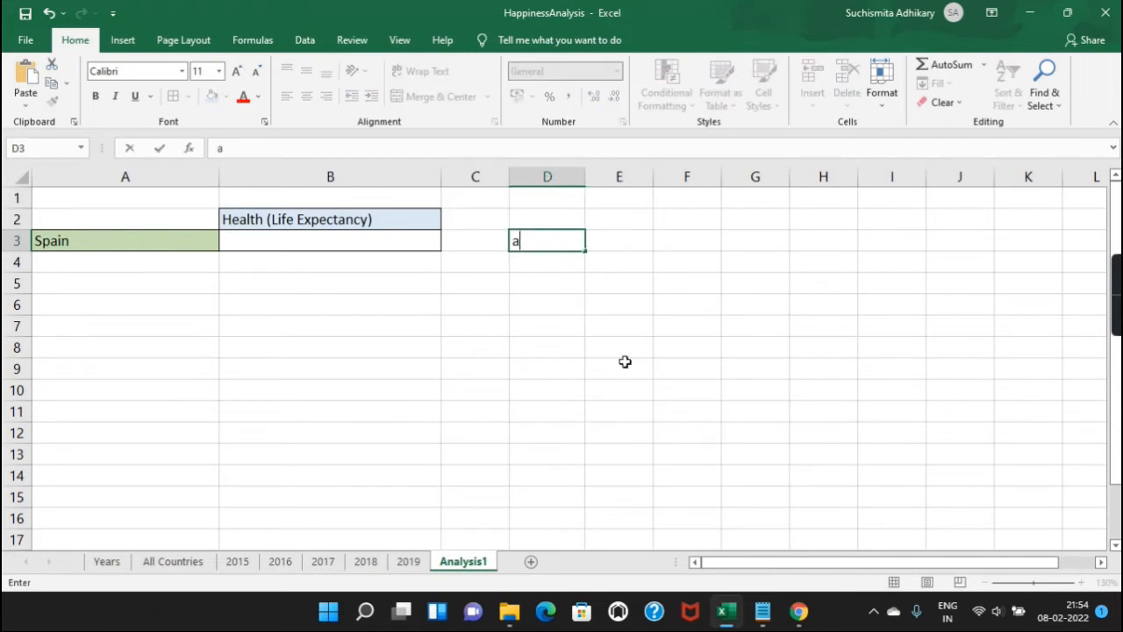
pyautogui.press('BackSpace')
pyautogui.write('74')
pyautogui.press('Return')
pyautogui.write('89')
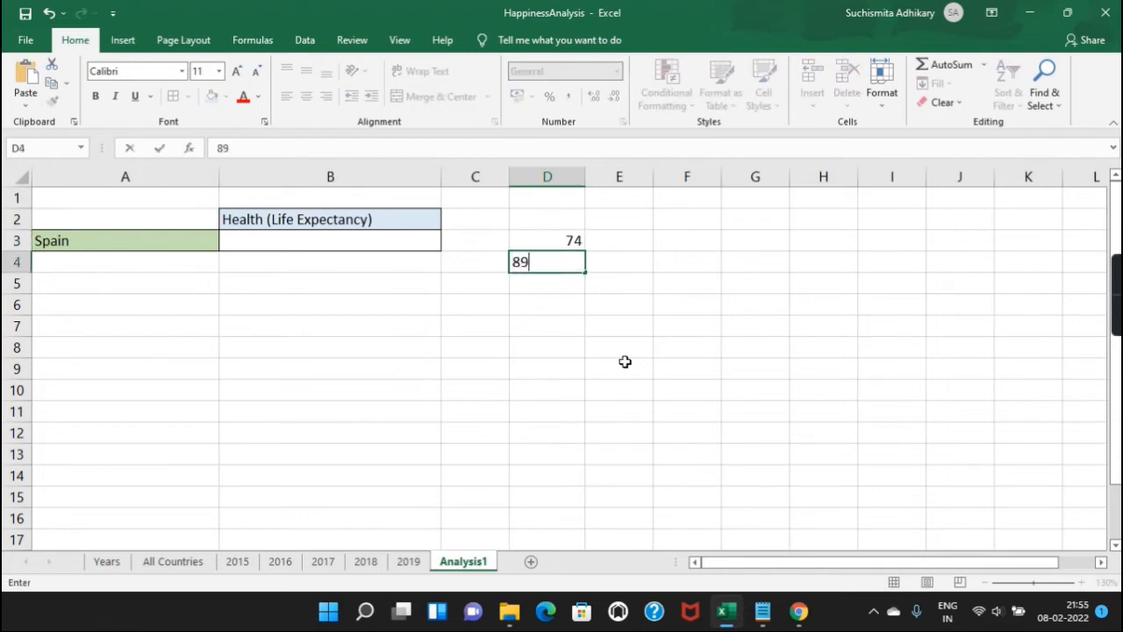
pyautogui.press('Return')
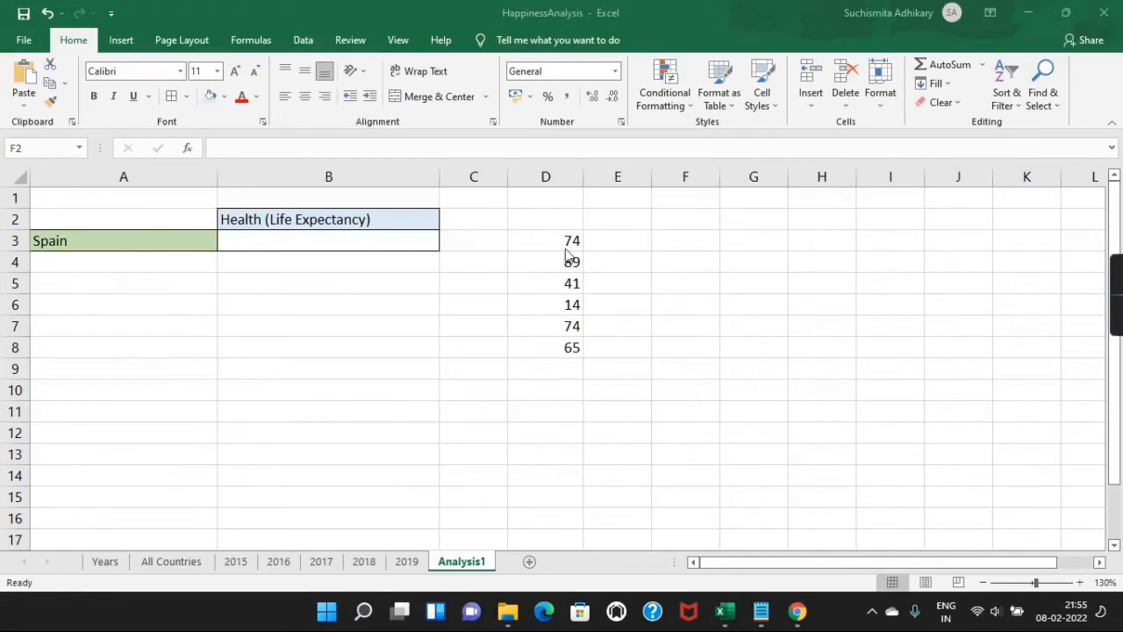
pyautogui.click(563, 241)
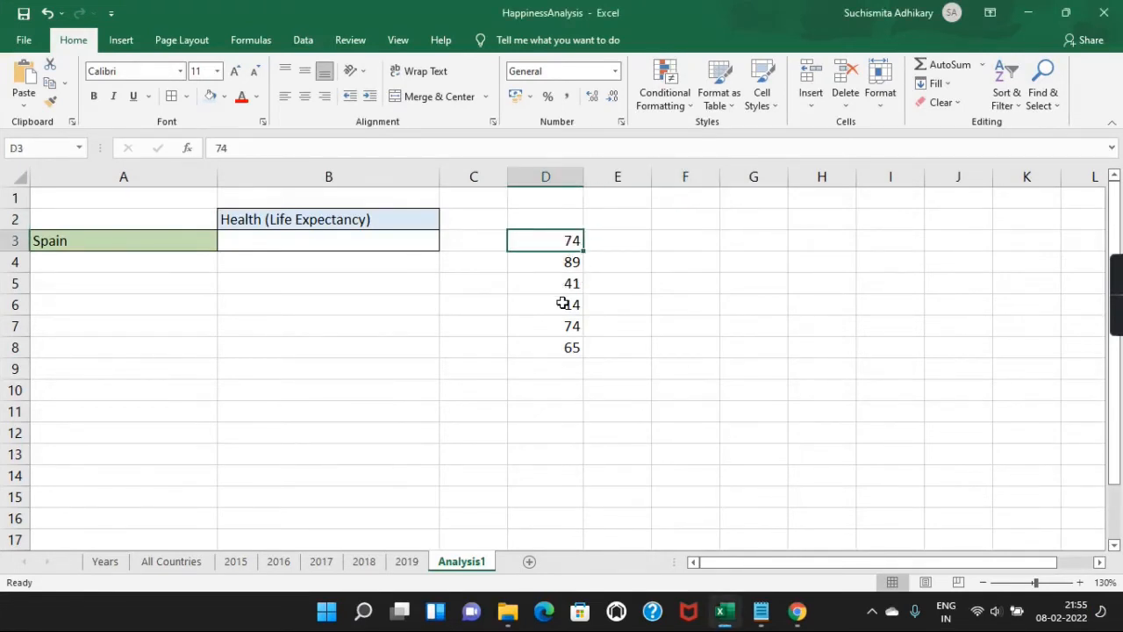
pyautogui.keyDown('shift'); pyautogui.click(567, 349); pyautogui.keyUp('shift')
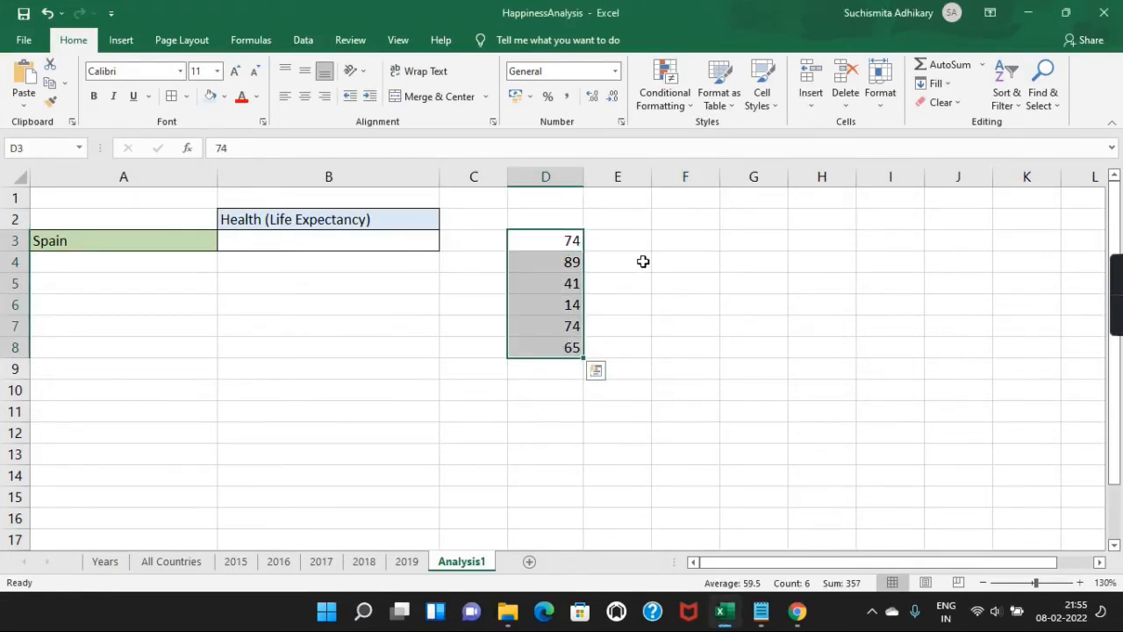
# - Enter the lookup value 89 in cell G2 and highlight the sample list D3:D8
pyautogui.click(749, 214)
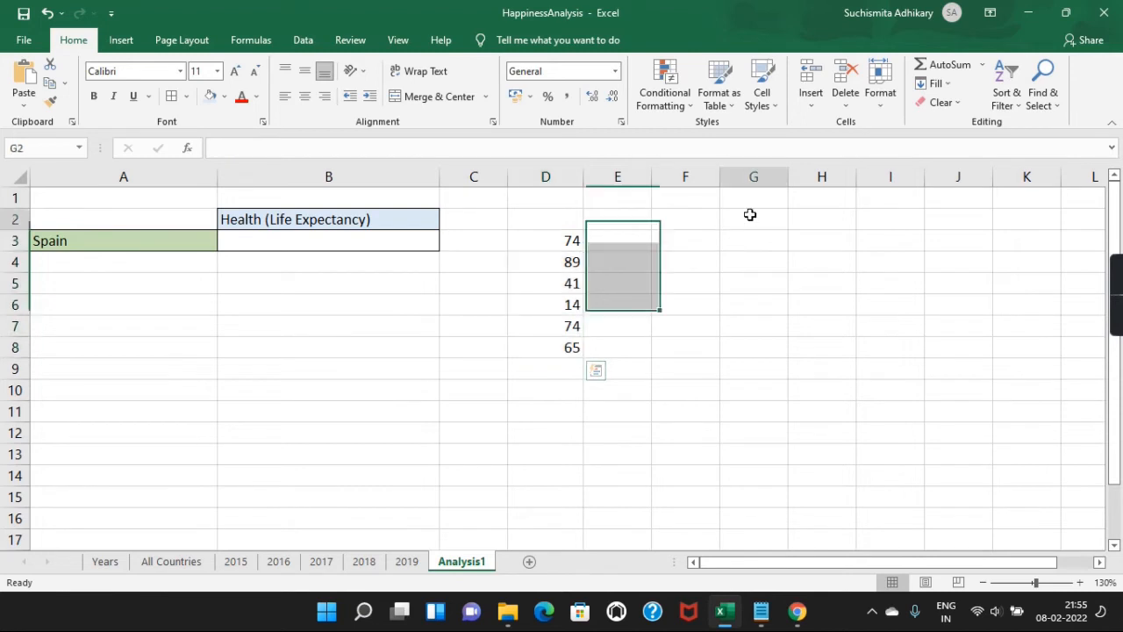
pyautogui.write('89')
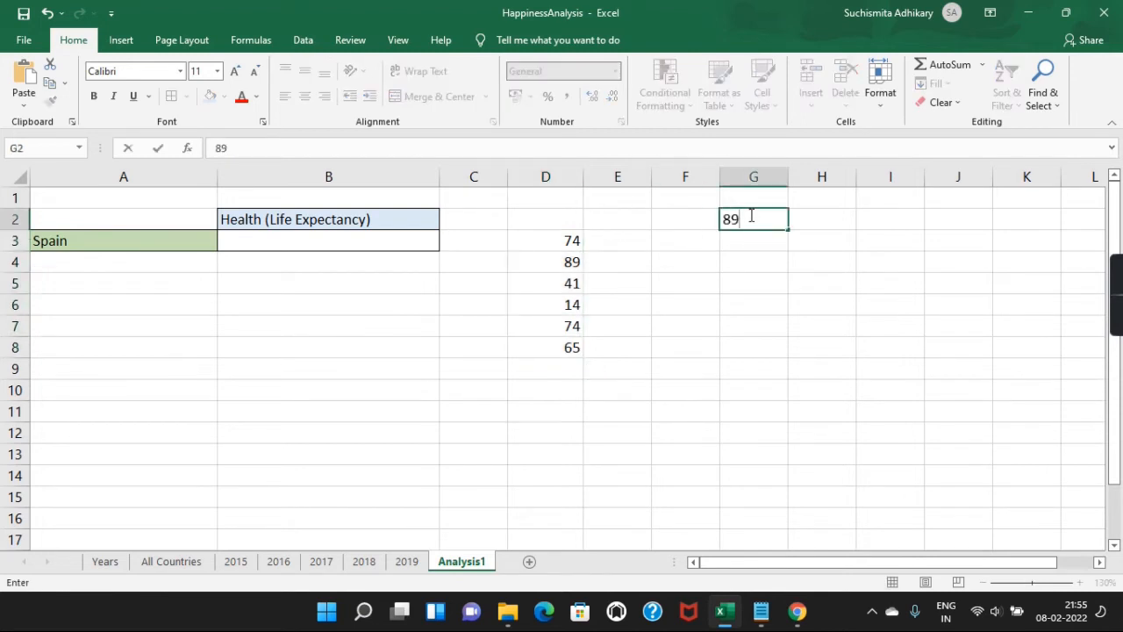
pyautogui.click(810, 221)
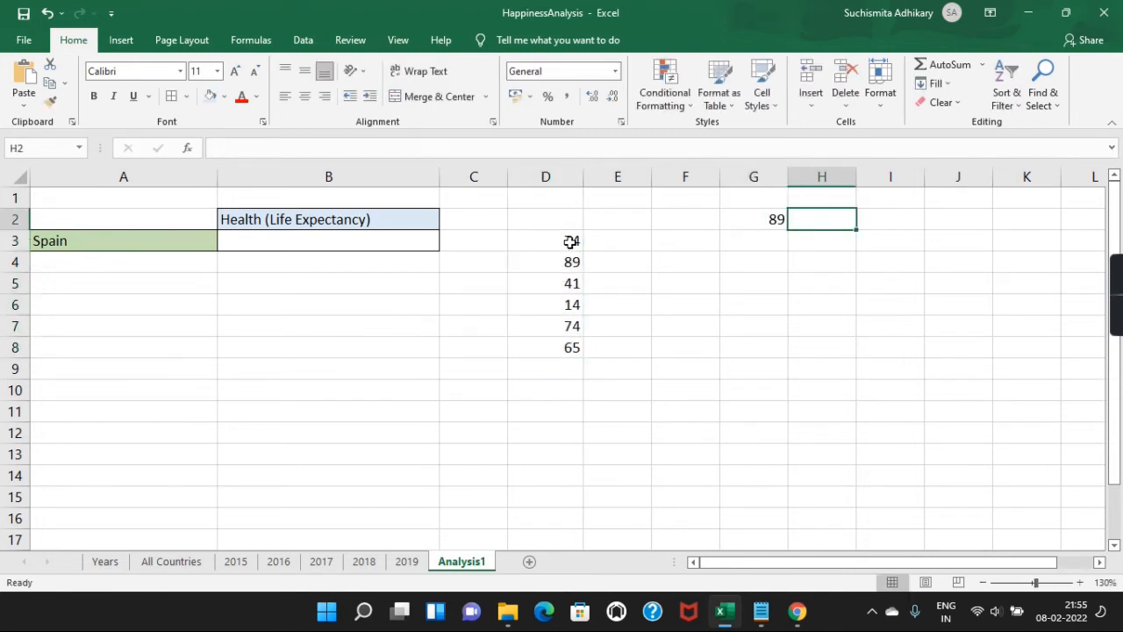
pyautogui.moveTo(570, 241); pyautogui.dragTo(555, 355)
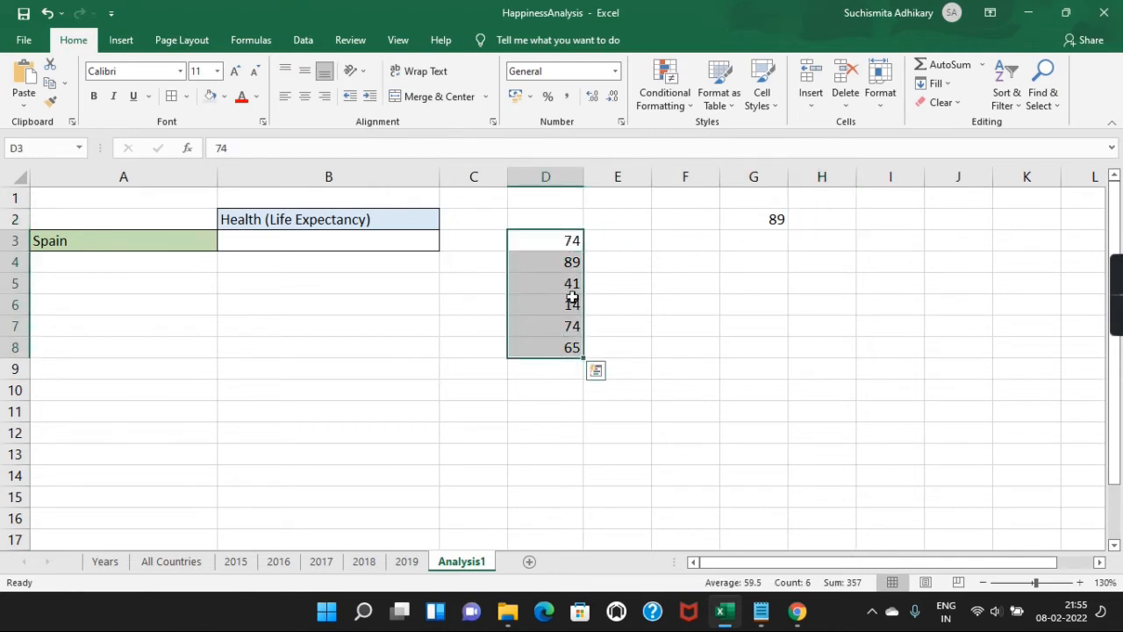
# - Enter the exact-match formula =MATCH(G2,D3:D8,0) in cell H2
pyautogui.click(818, 223)
pyautogui.write('=')
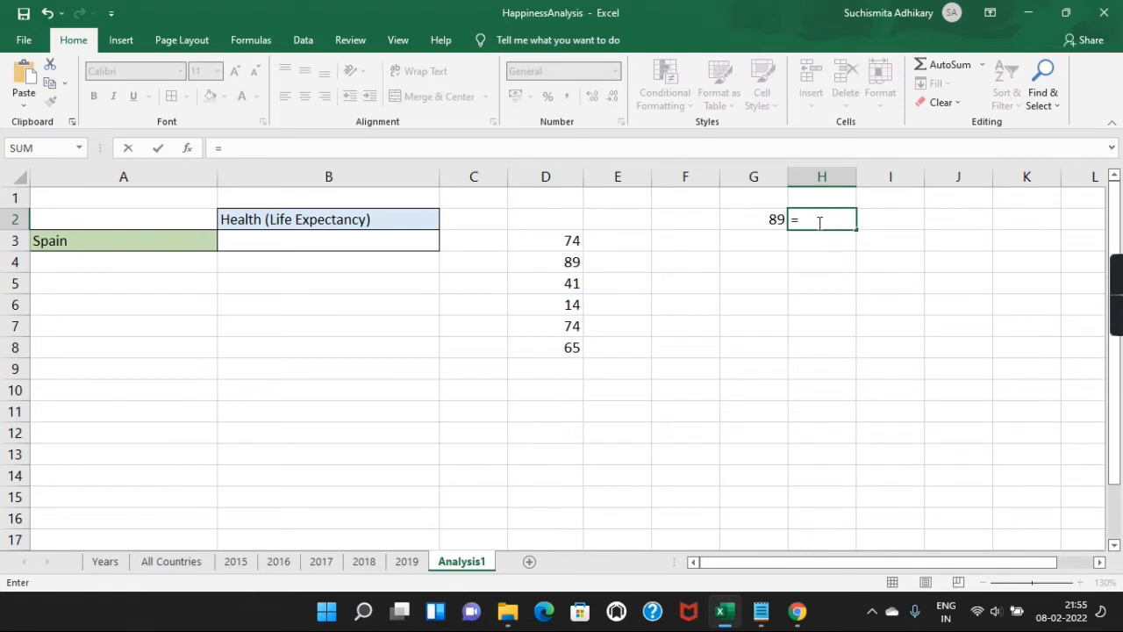
pyautogui.write('MATCH')
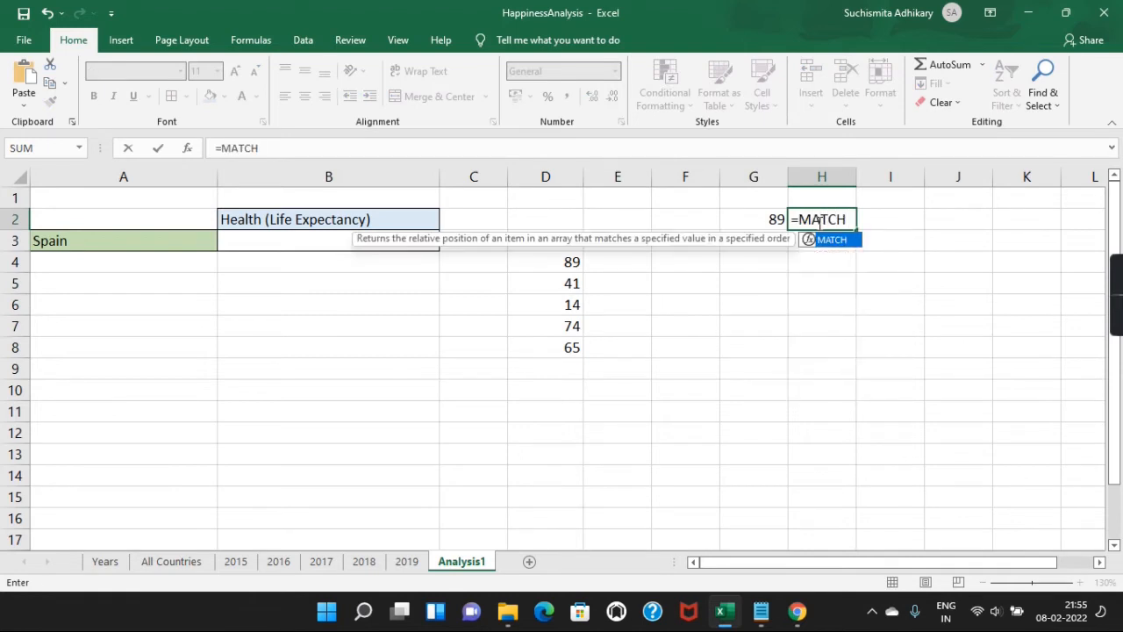
pyautogui.write('(')
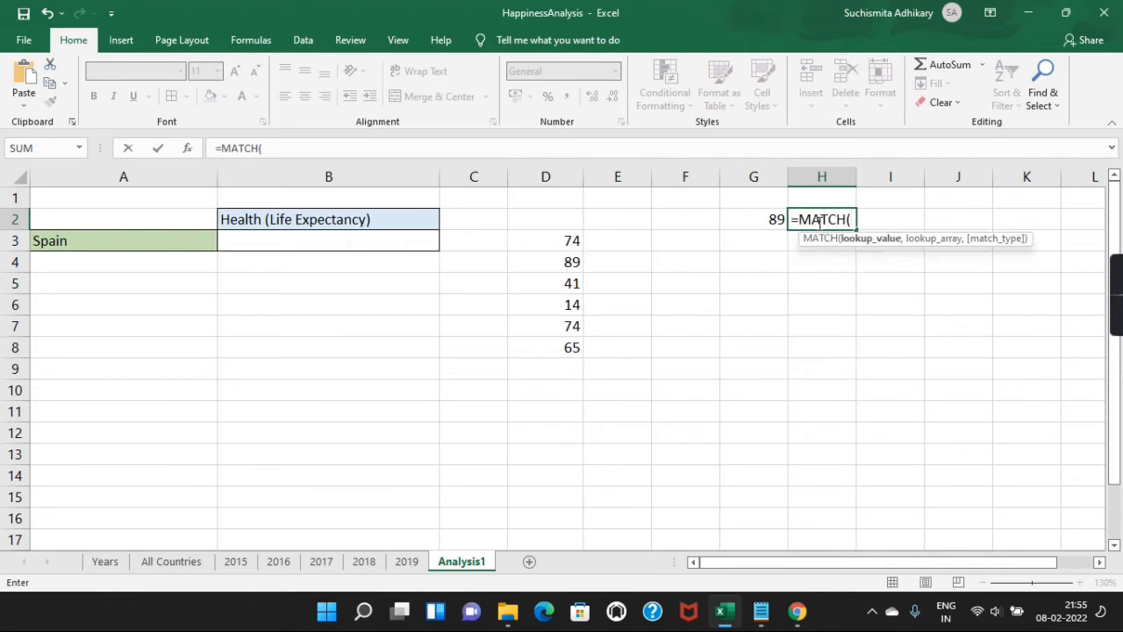
pyautogui.click(769, 219)
pyautogui.write(',')
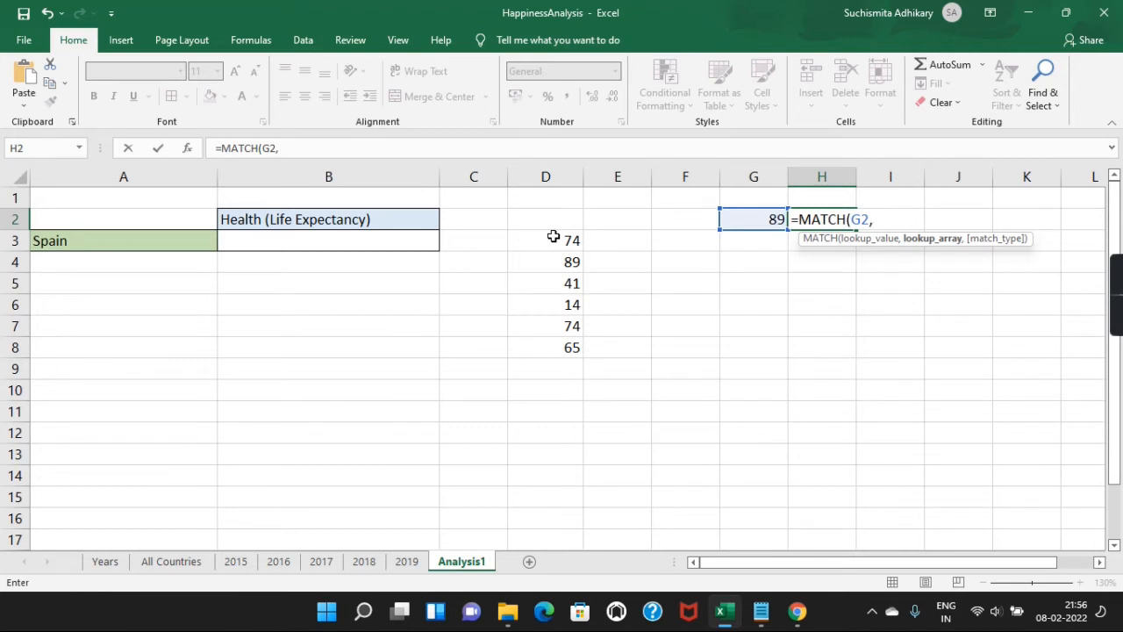
pyautogui.moveTo(553, 237); pyautogui.dragTo(564, 347)
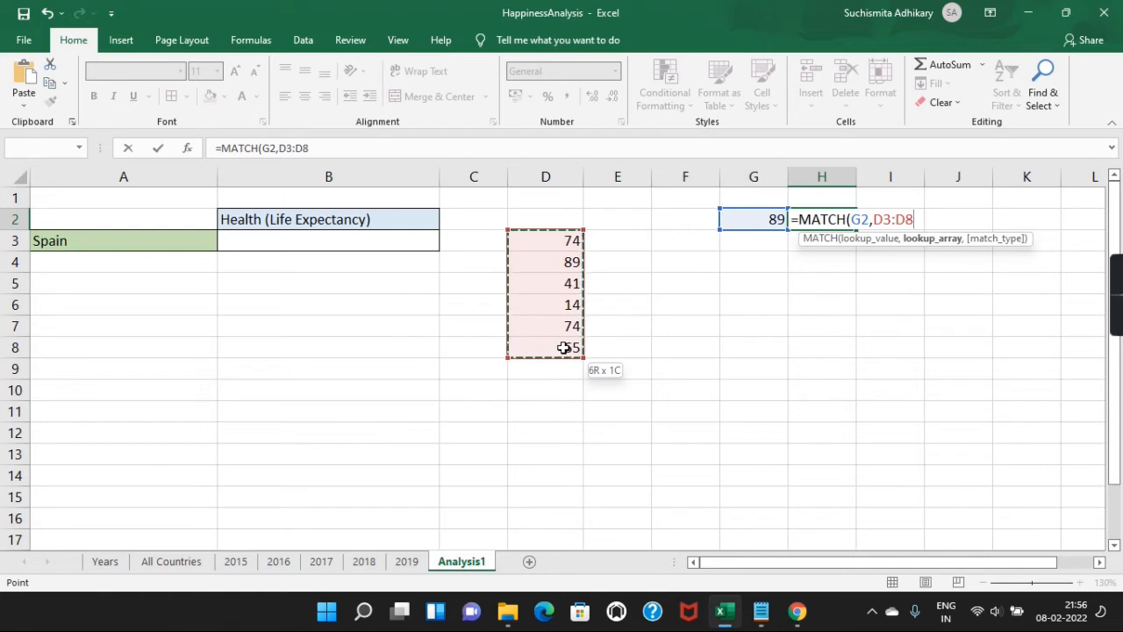
pyautogui.write(',')
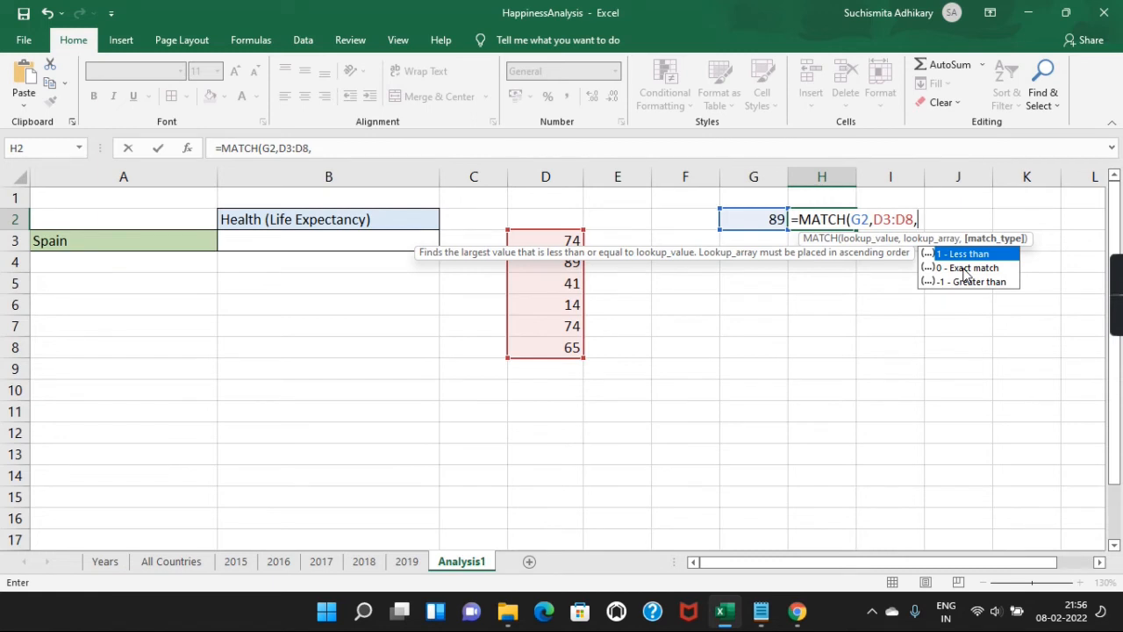
pyautogui.write('0')
pyautogui.write(')')
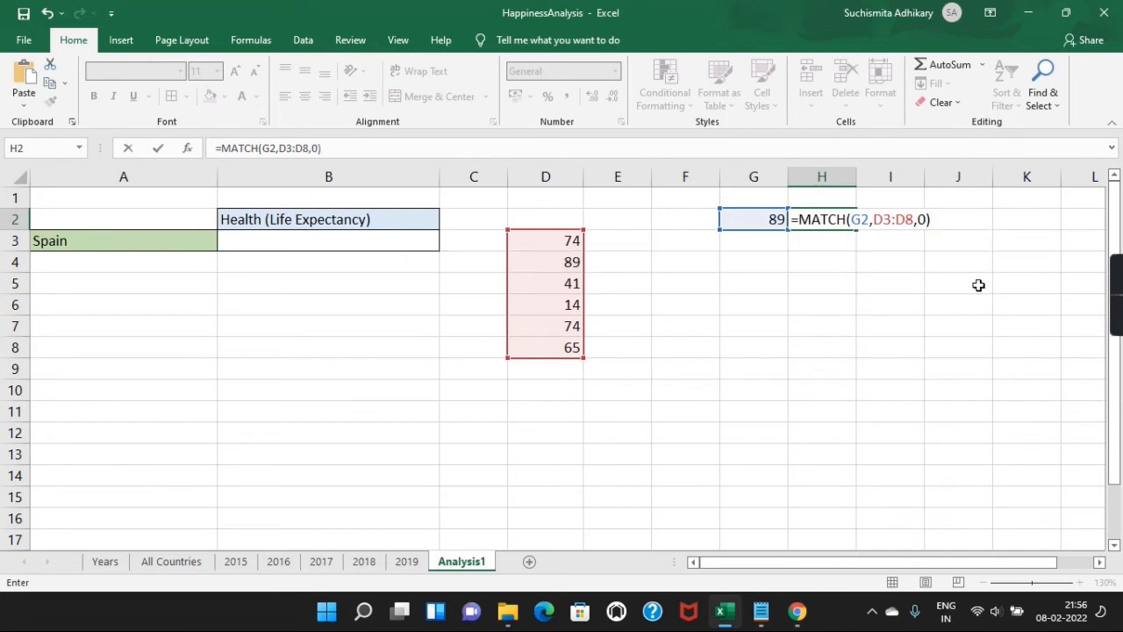
pyautogui.press('Return')
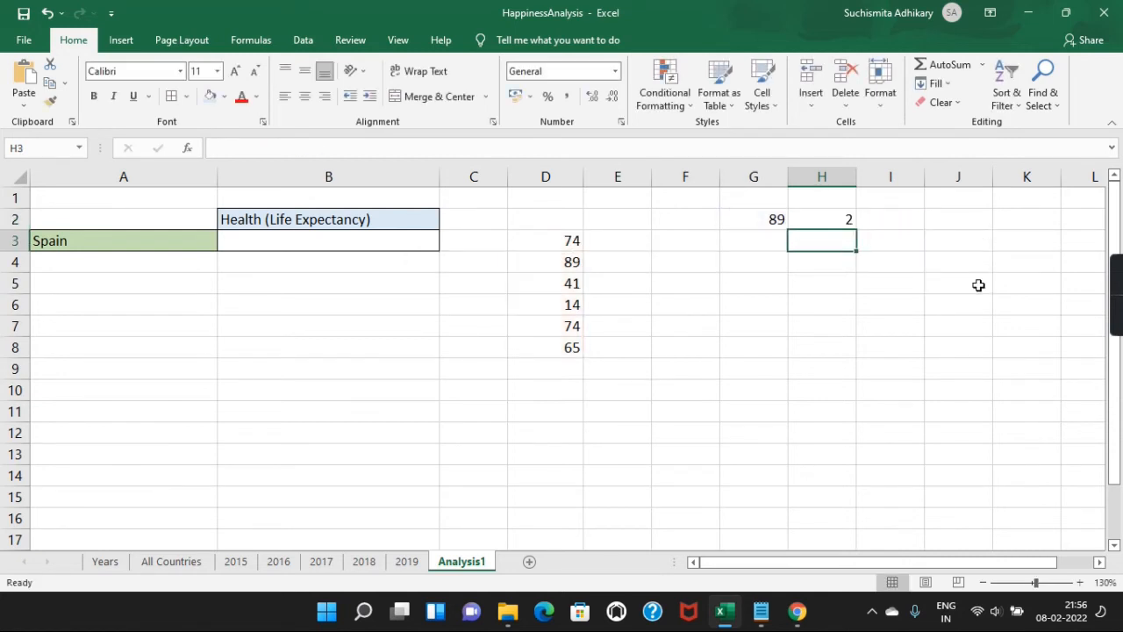
# - Check the MATCH result in H2 against the lookup value in G2 and the list D3:D8, and select metric cell B2
pyautogui.click(840, 224)
pyautogui.click(768, 218)
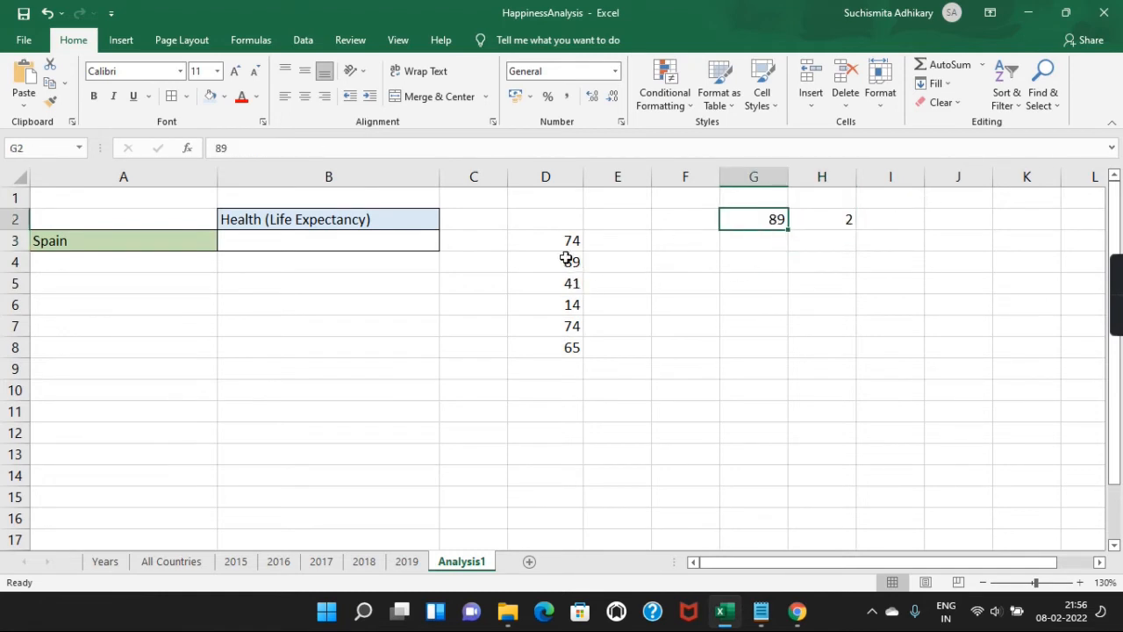
pyautogui.moveTo(573, 243); pyautogui.dragTo(558, 351)
pyautogui.click(728, 327)
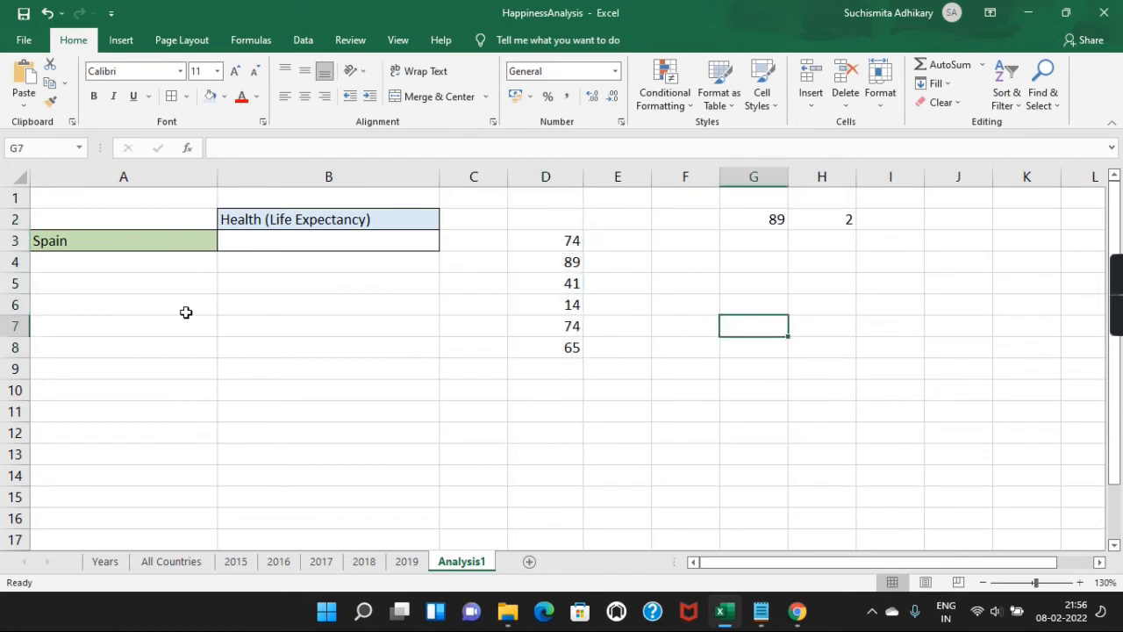
pyautogui.click(267, 220)
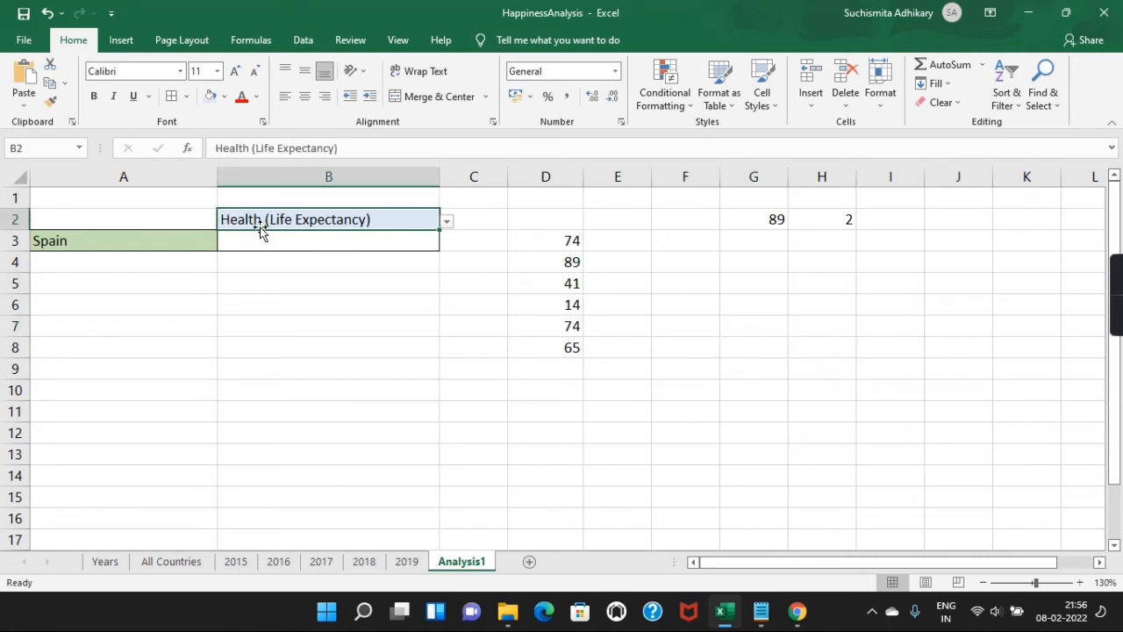
# - Set the metric in cell B2 to Region
pyautogui.click(445, 221)
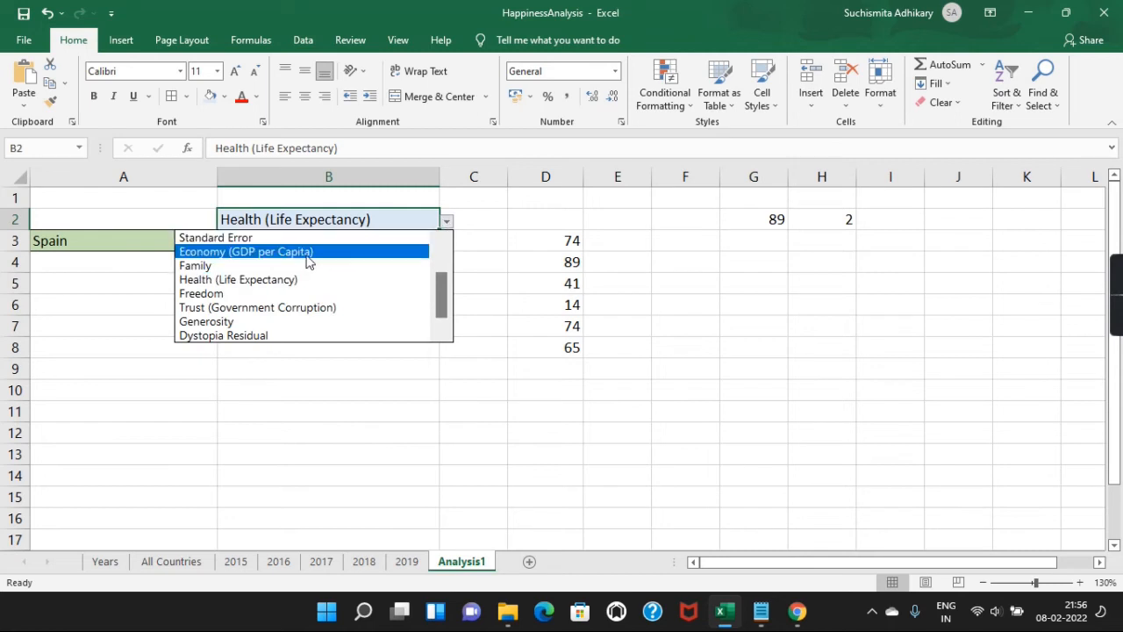
pyautogui.click(443, 242)
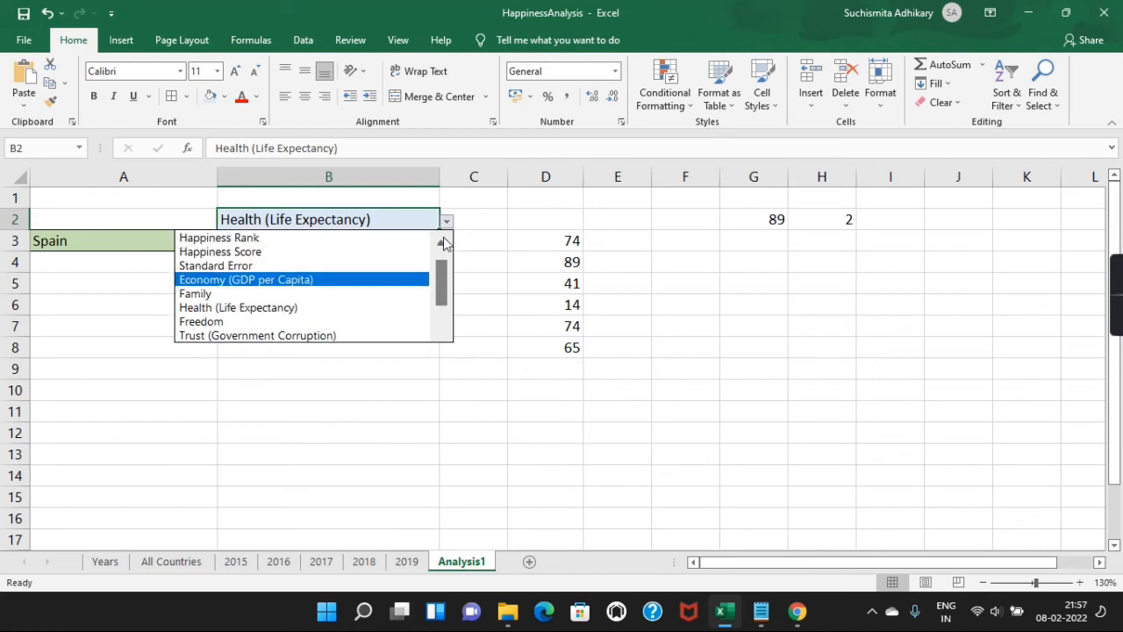
pyautogui.click(443, 242)
pyautogui.click(265, 239)
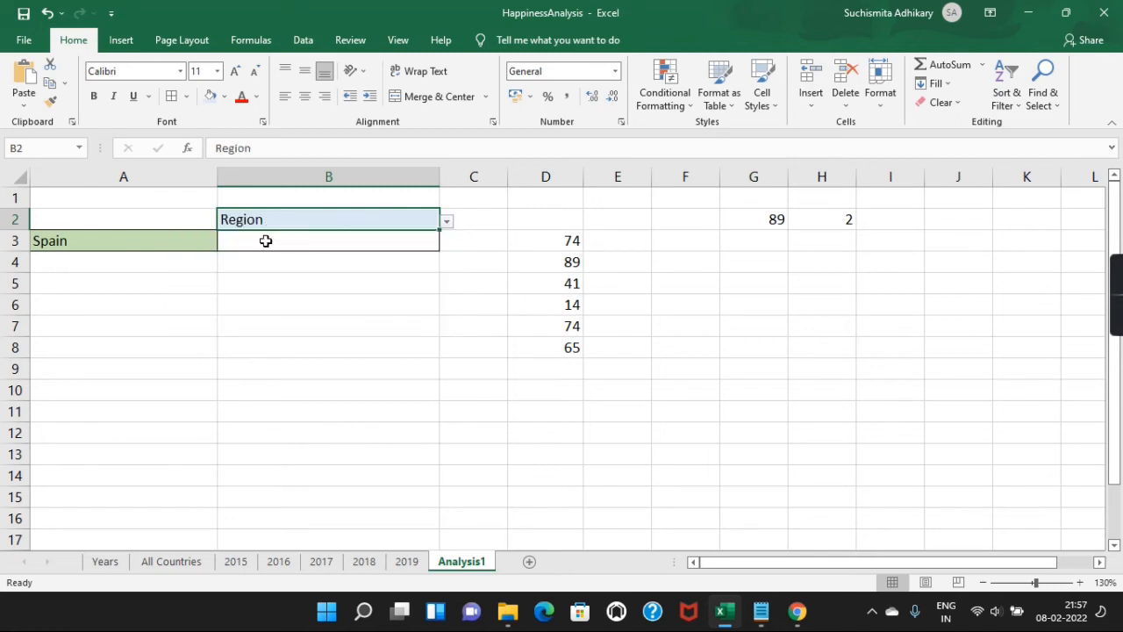
# - Enter =MATCH(B2,'2015'!A1:L1,0) in cell B6 to find the metric's position in the 2015 sheet's header row
pyautogui.click(349, 313)
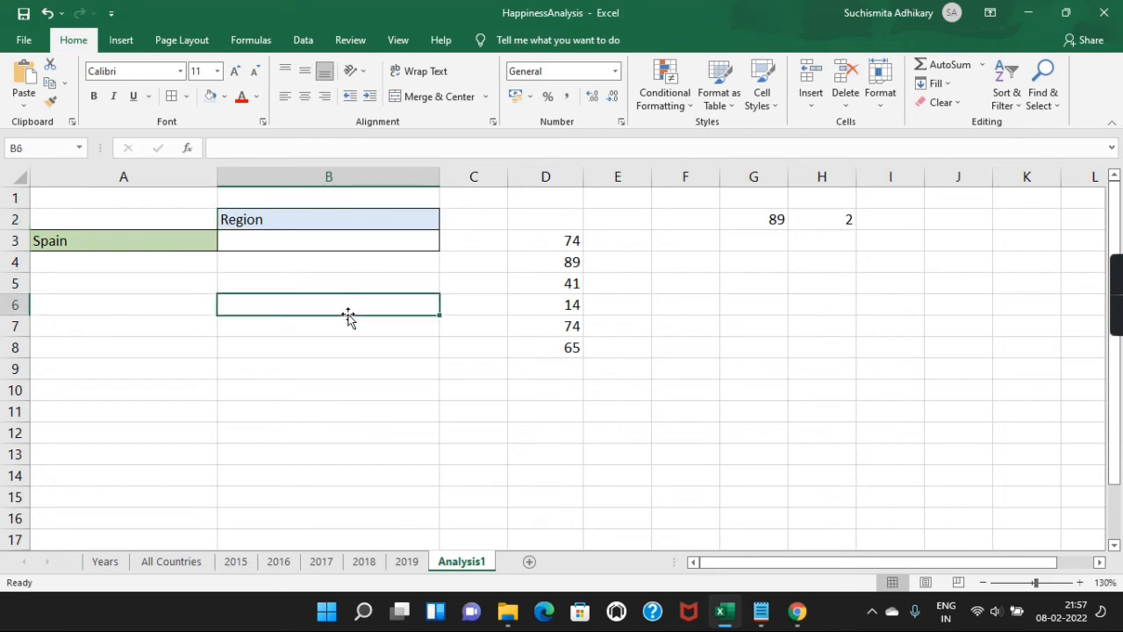
pyautogui.write('=MA')
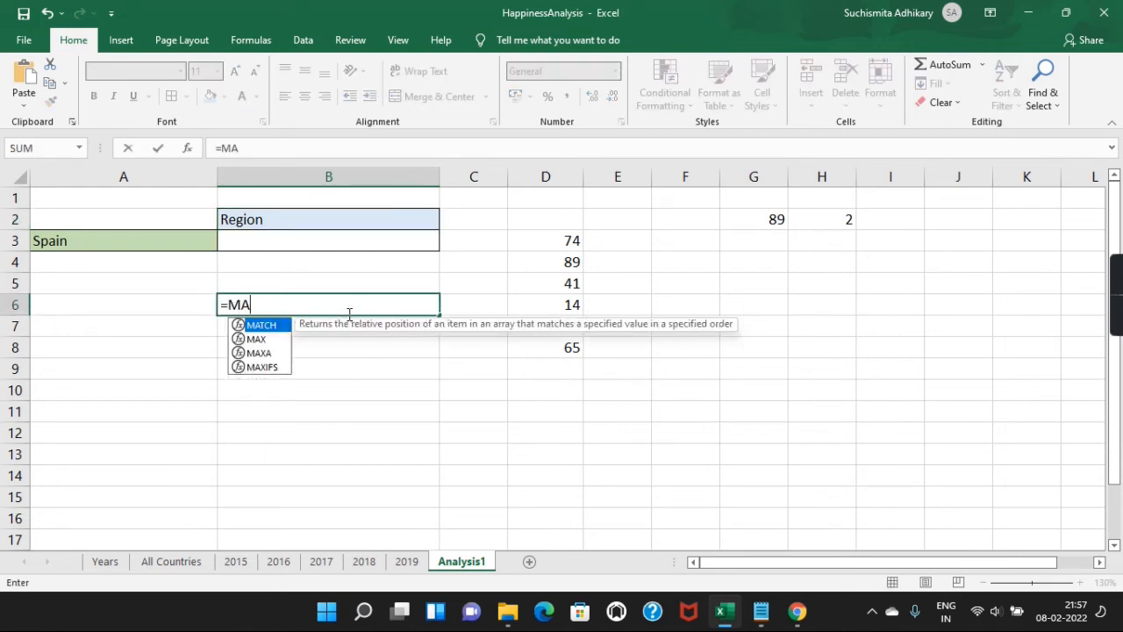
pyautogui.write('TCH(')
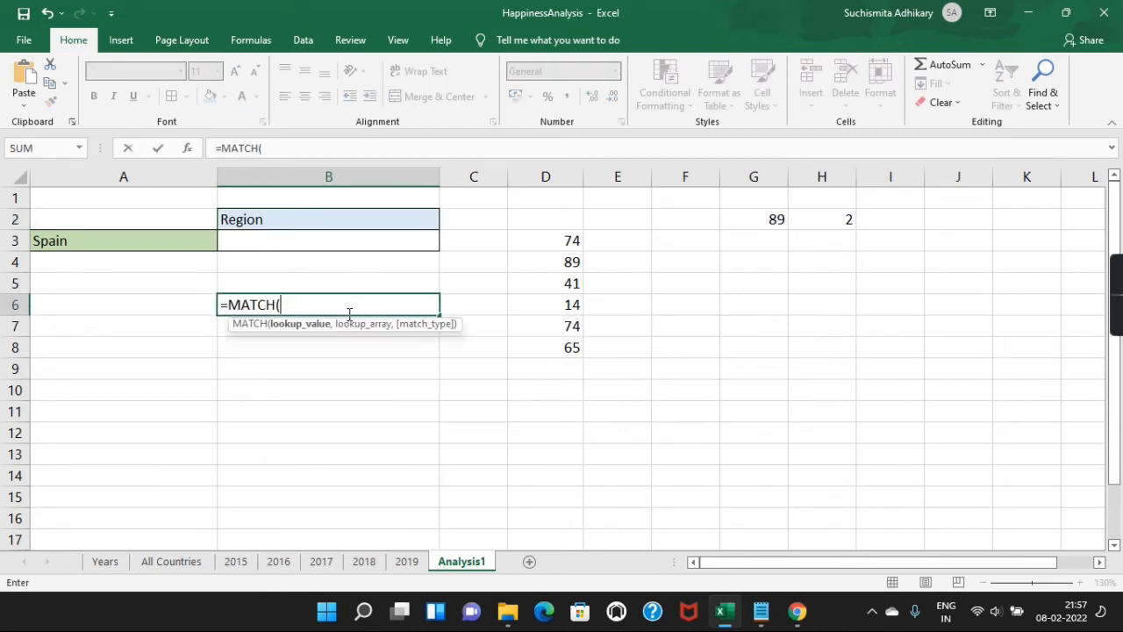
pyautogui.click(285, 217)
pyautogui.write(',')
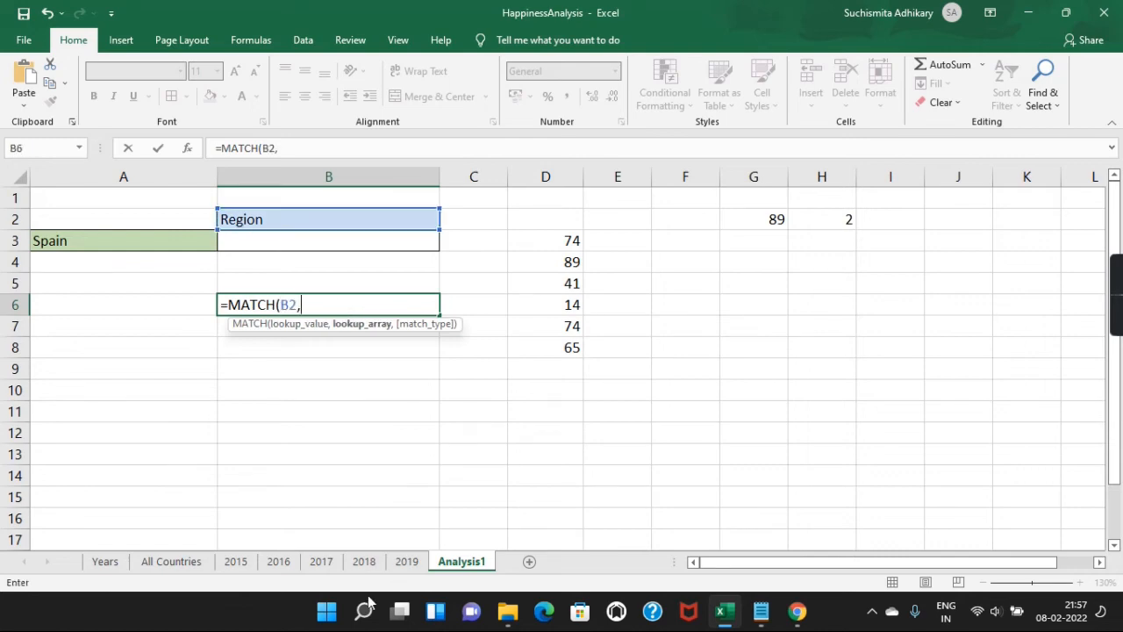
pyautogui.click(244, 567)
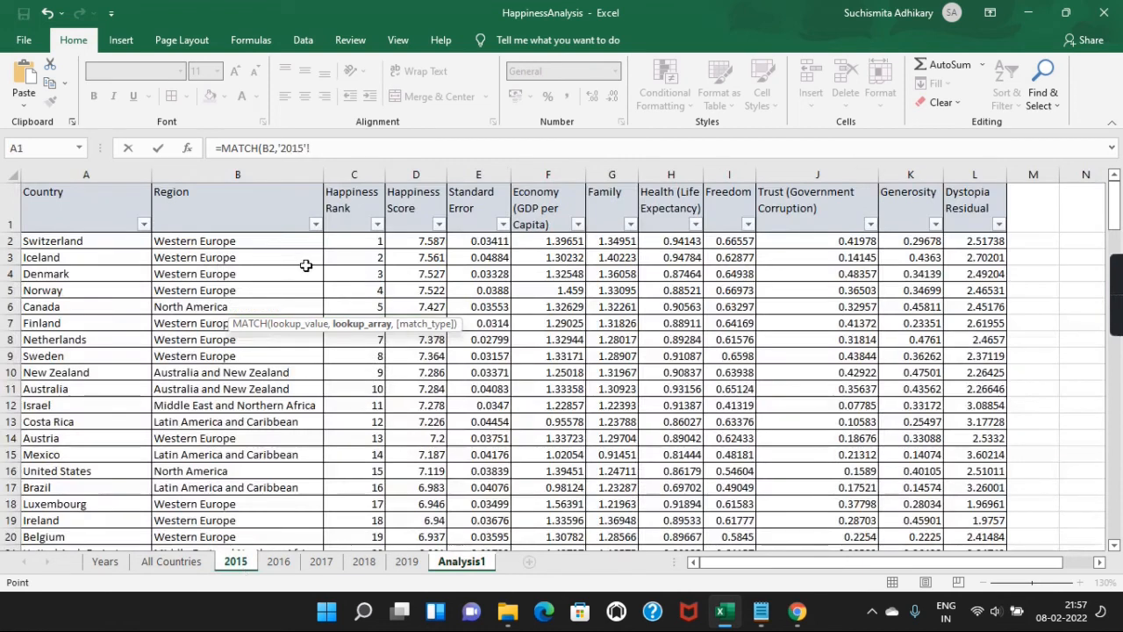
pyautogui.click(116, 212)
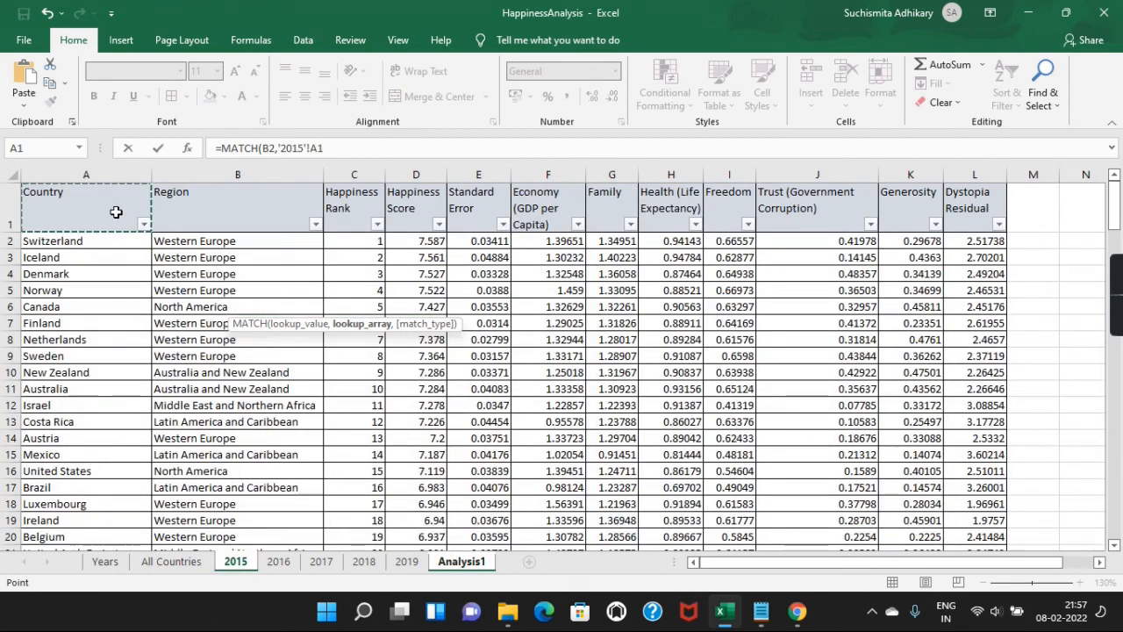
pyautogui.keyDown('shift'); pyautogui.click(978, 208); pyautogui.keyUp('shift')
pyautogui.write(',')
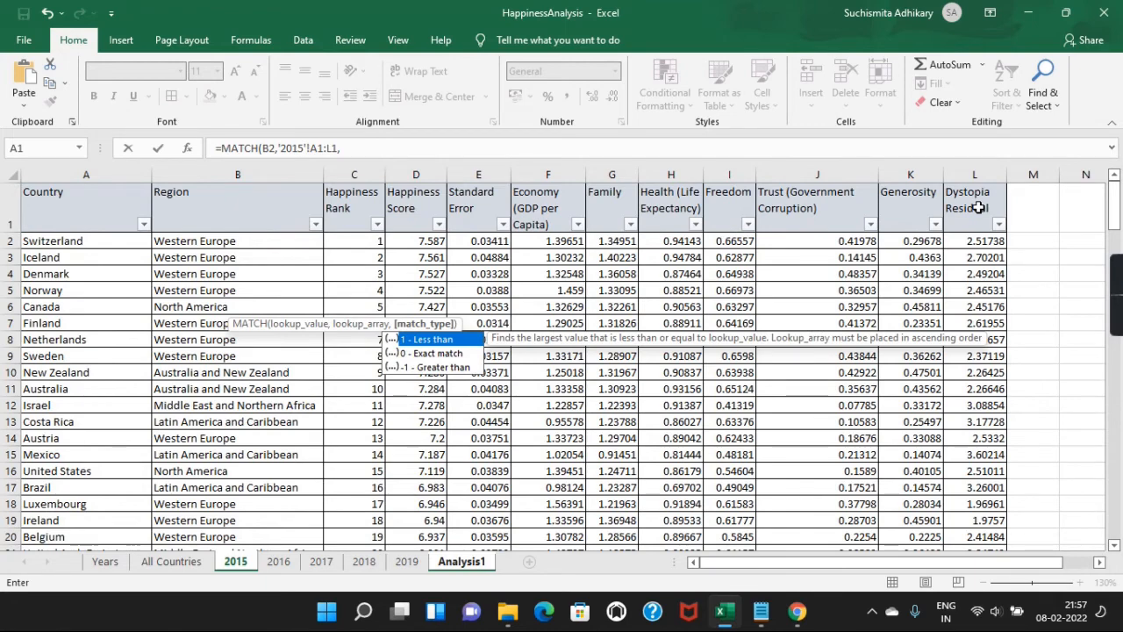
pyautogui.write('0)')
pyautogui.press('Return')
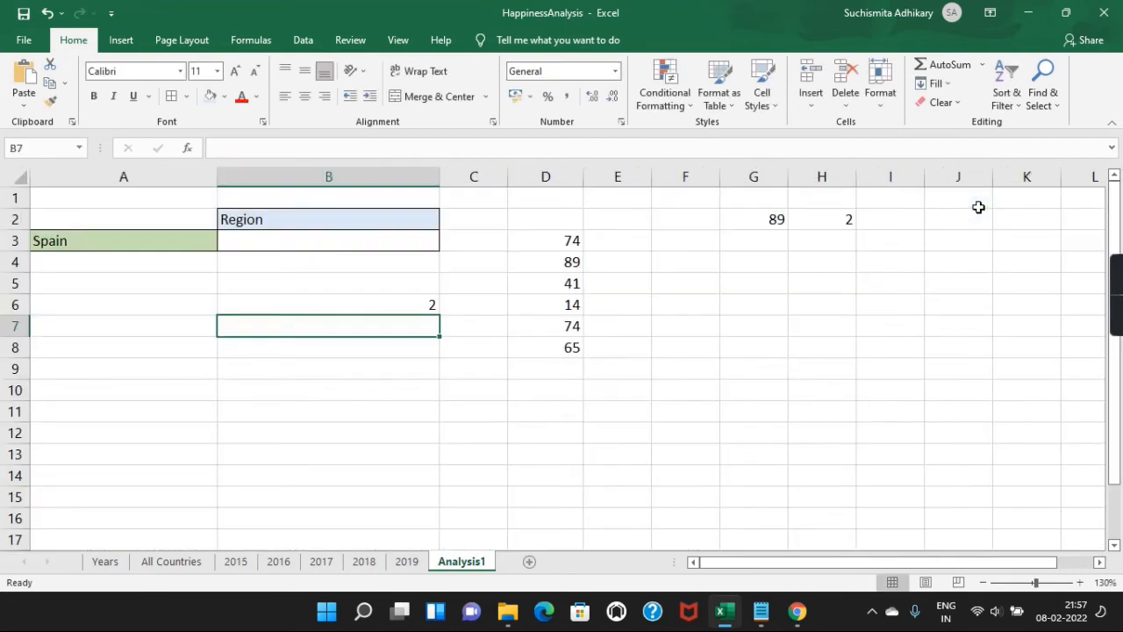
# - Make the header range in B6's MATCH formula absolute, as '2015'!$A$1:$L$1, and reselect the cell
pyautogui.click(415, 301)
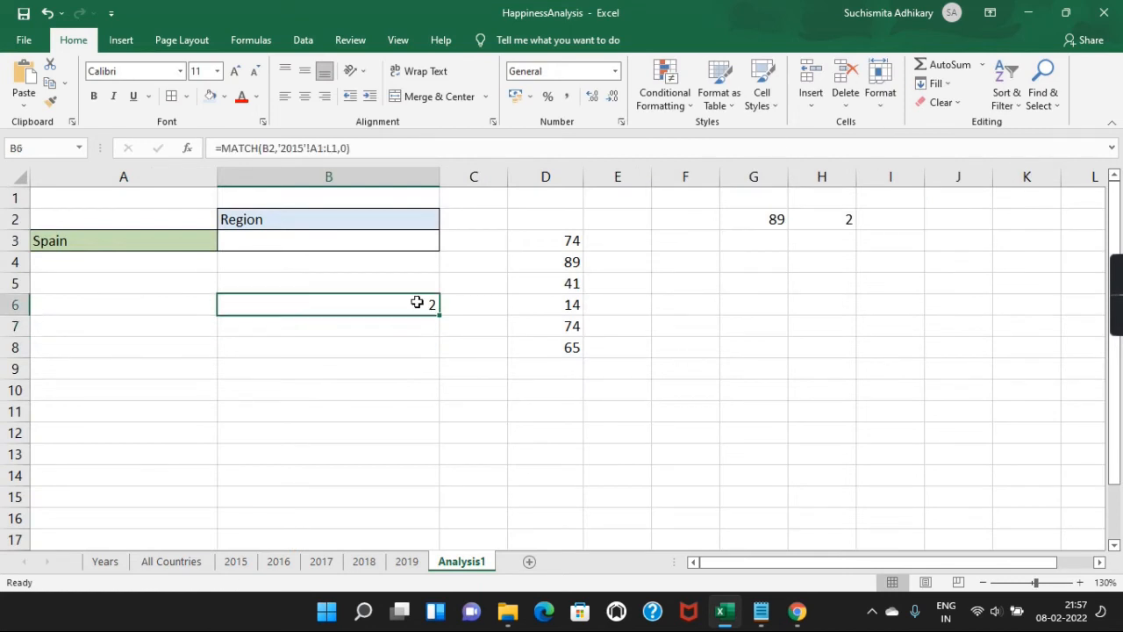
pyautogui.click(309, 148)
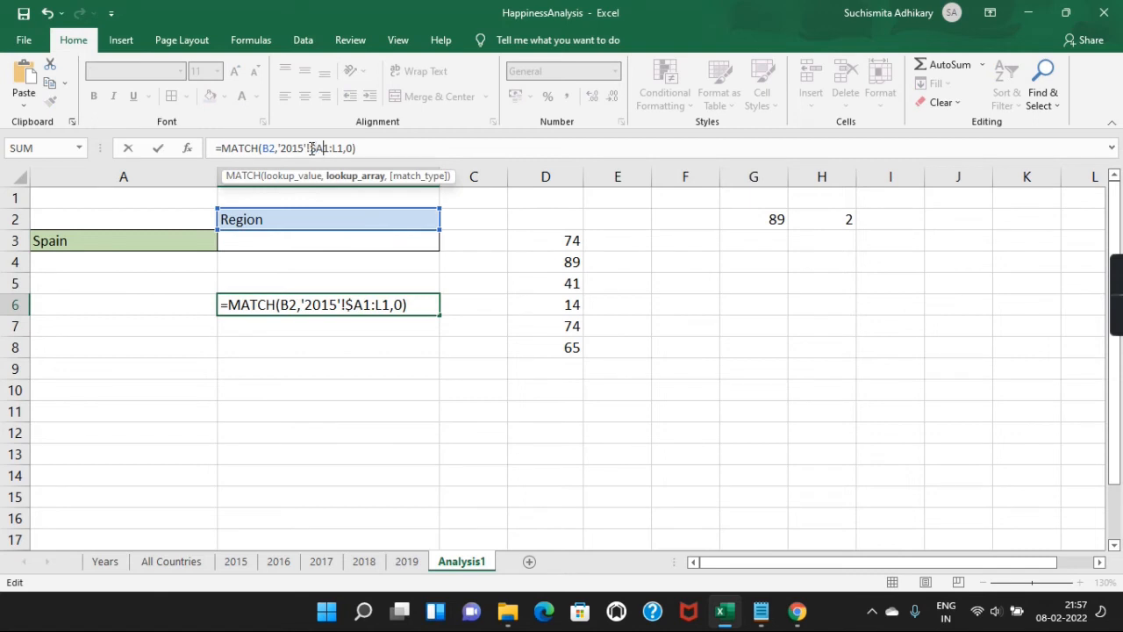
pyautogui.write('$A$')
pyautogui.press('Right')
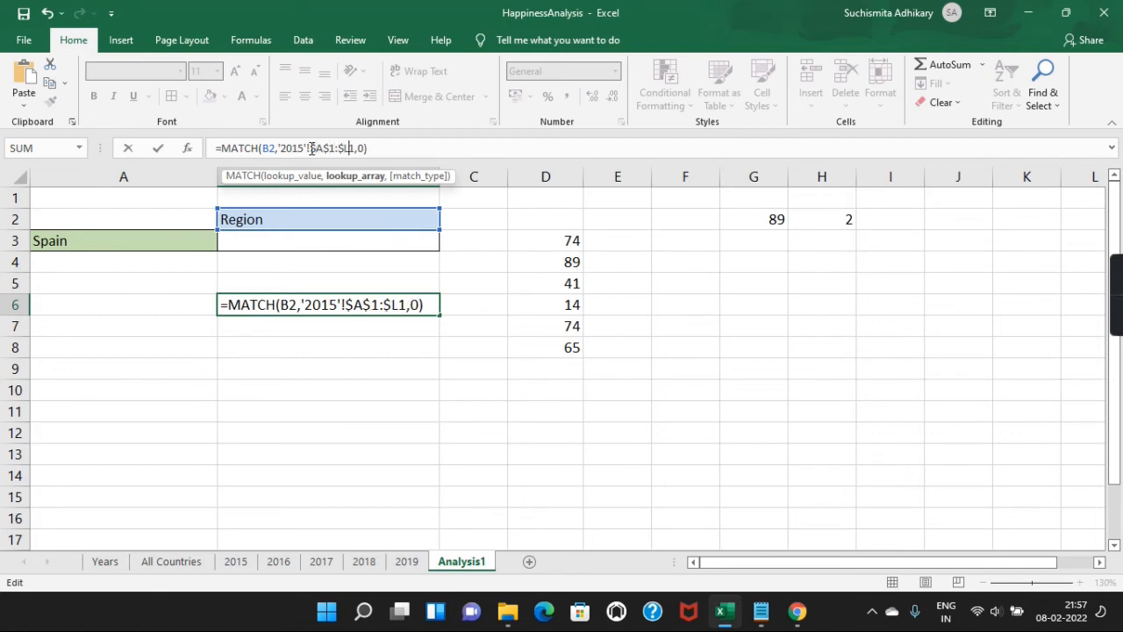
pyautogui.write('$')
pyautogui.press('Return')
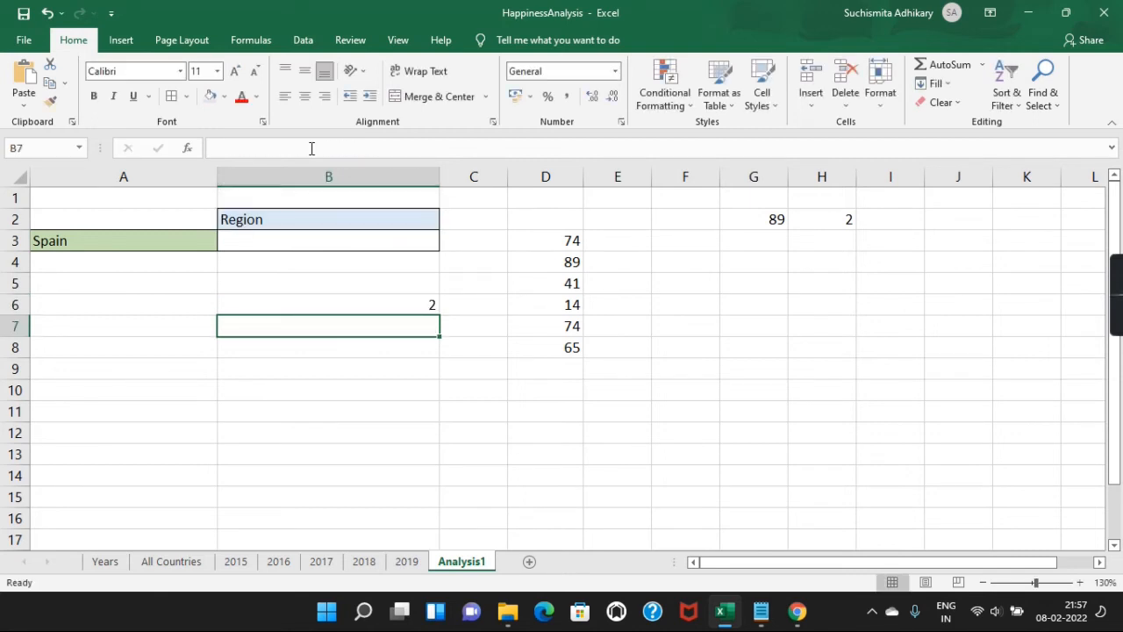
pyautogui.click(392, 304)
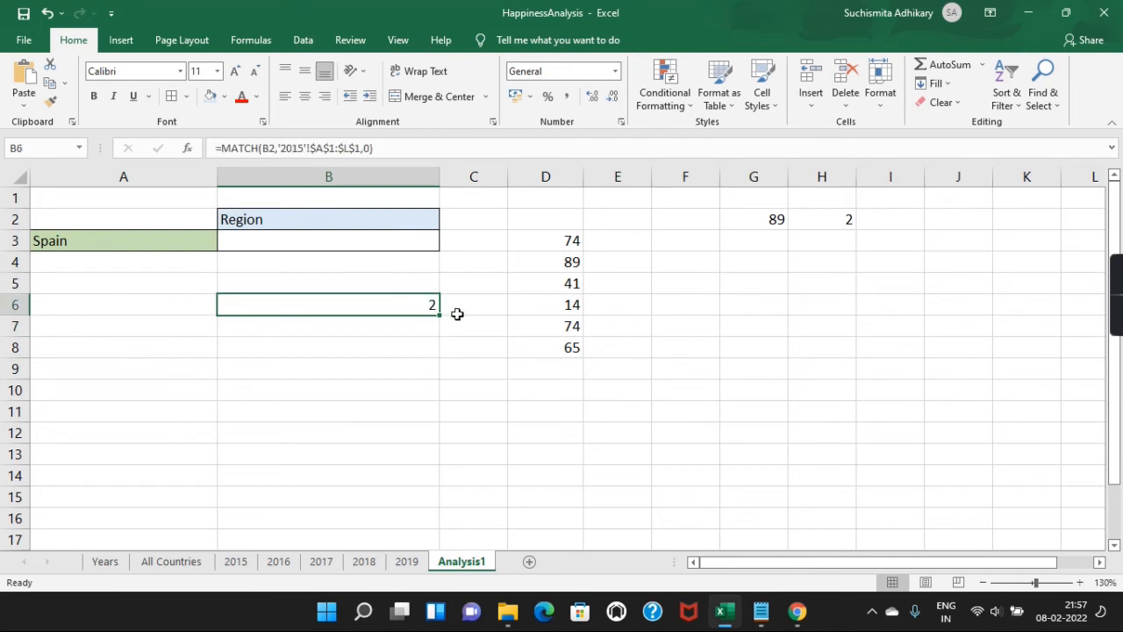
# - Test the MATCH formula in B6 by changing metric B2 to Economy (GDP per Capita), Freedom and finally Dystopia Residual
pyautogui.click(384, 219)
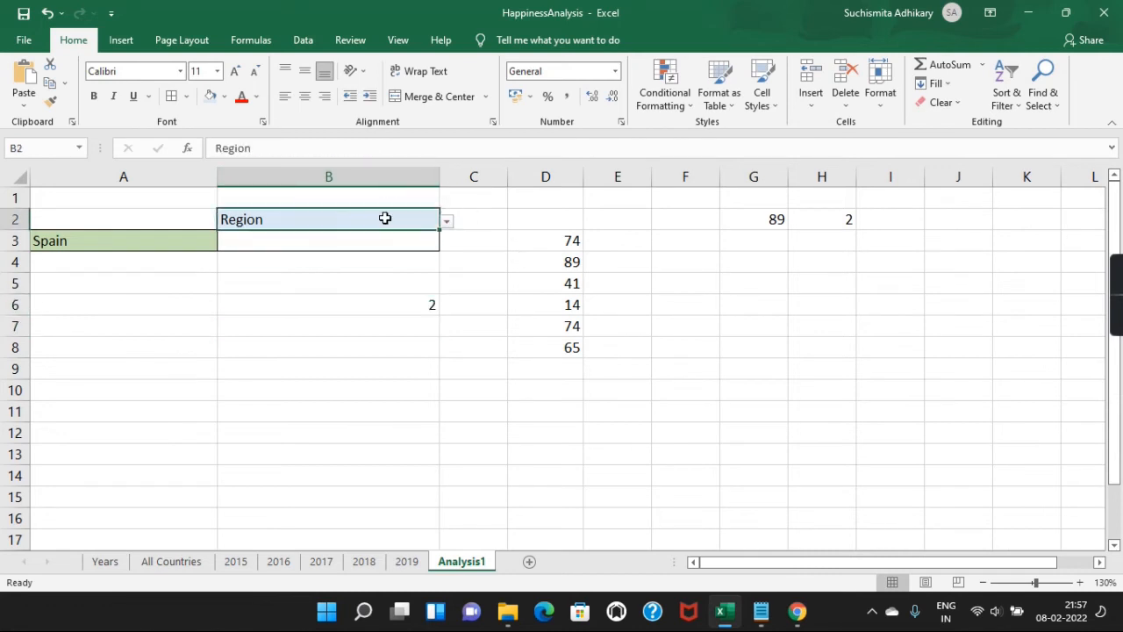
pyautogui.click(446, 221)
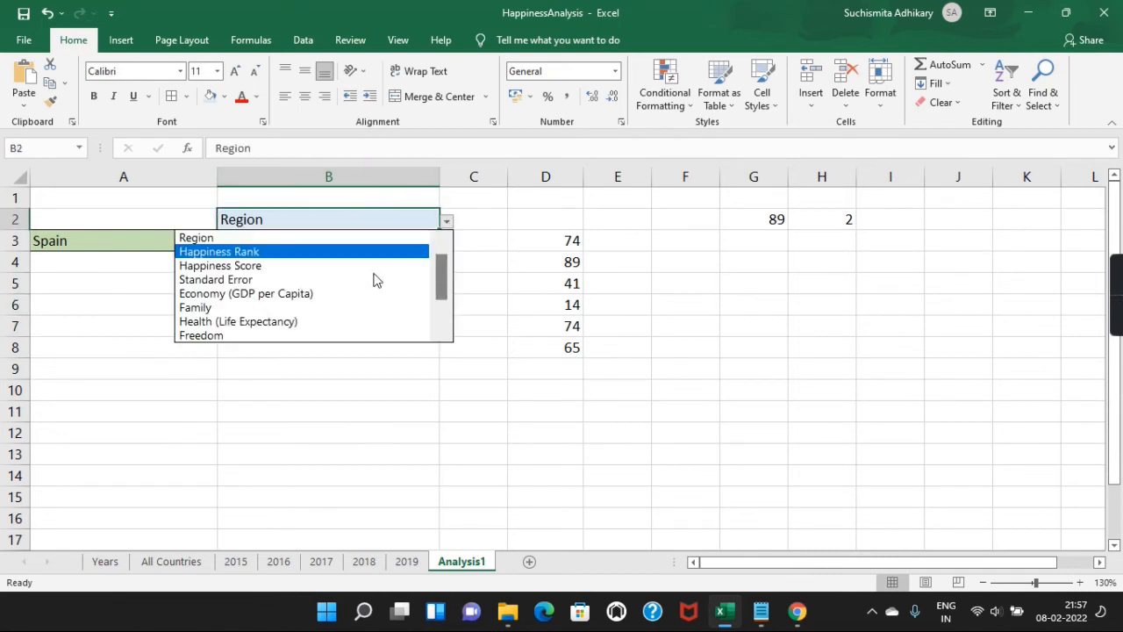
pyautogui.click(326, 291)
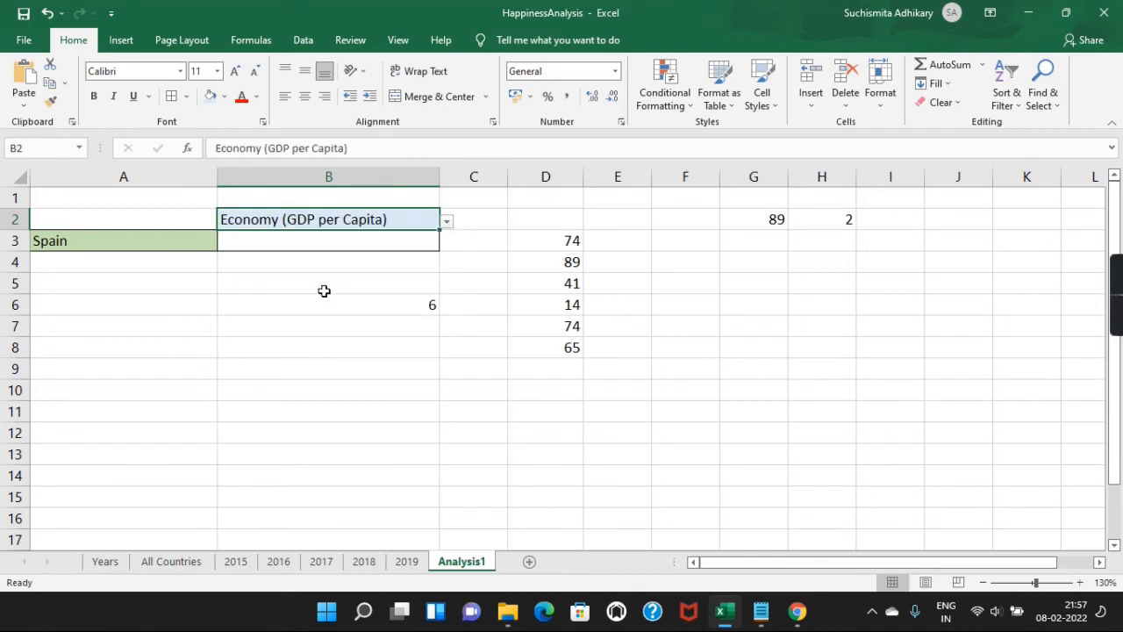
pyautogui.click(447, 222)
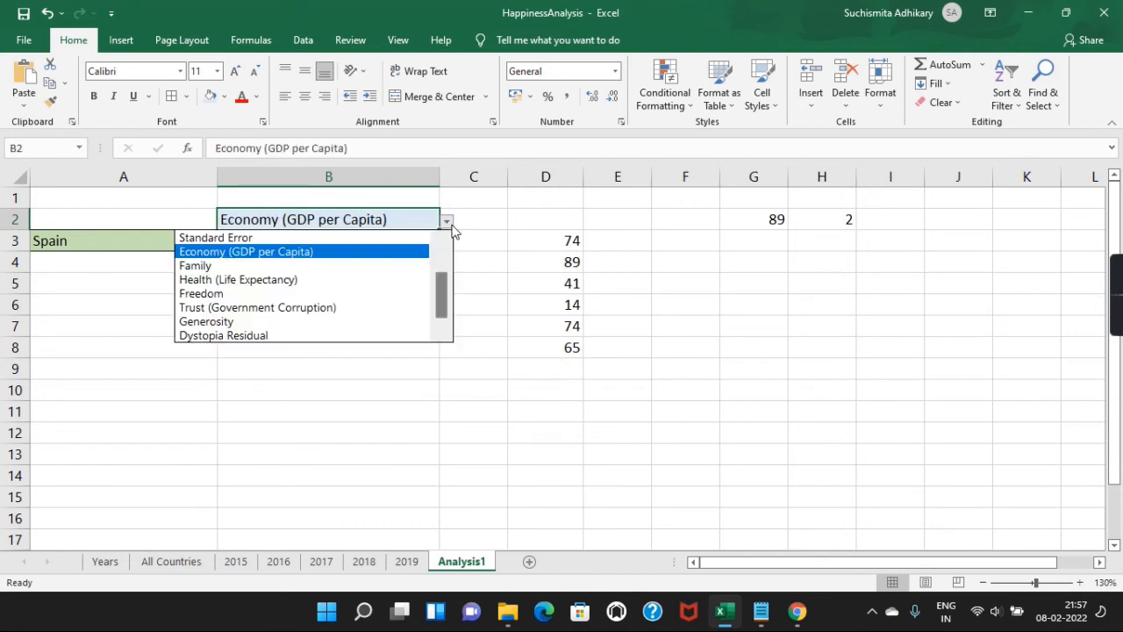
pyautogui.click(255, 295)
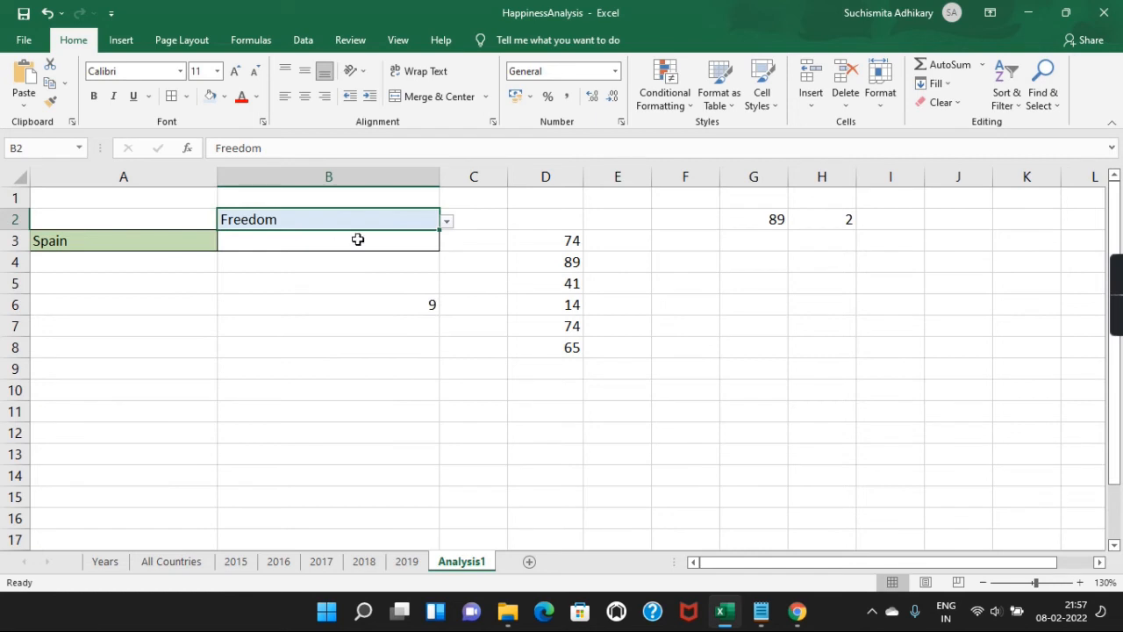
pyautogui.click(447, 224)
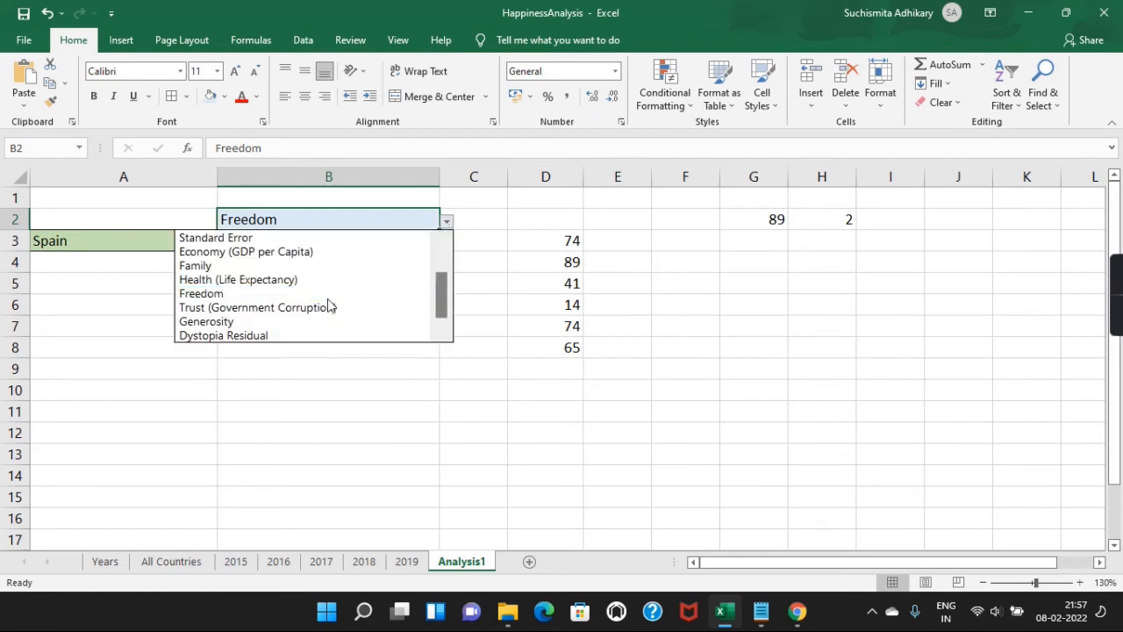
pyautogui.click(268, 334)
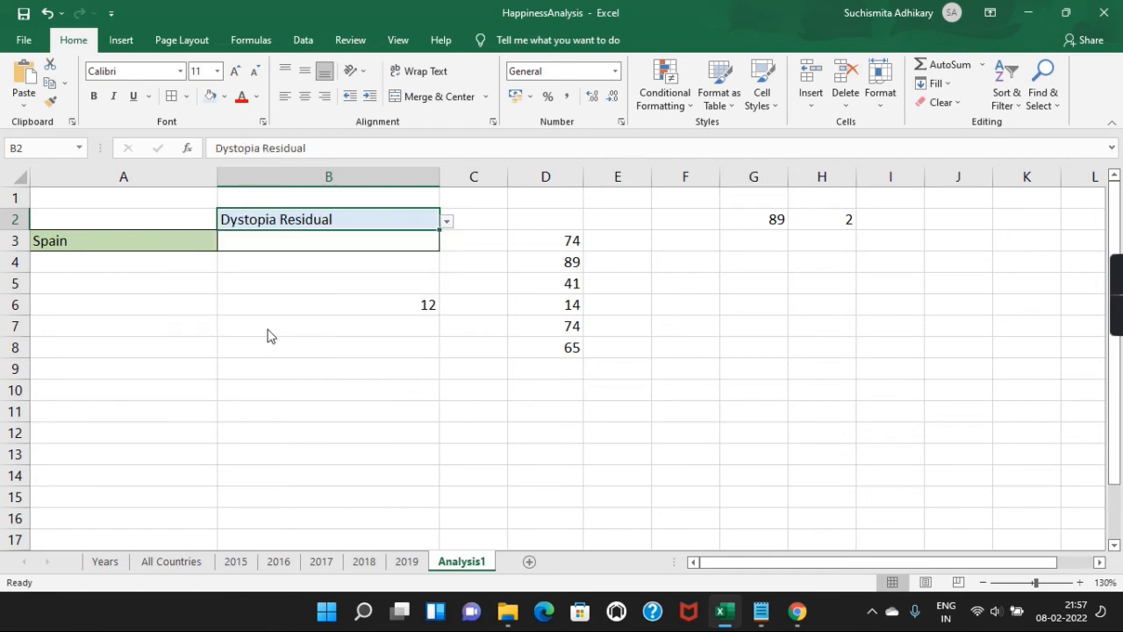
pyautogui.click(425, 302)
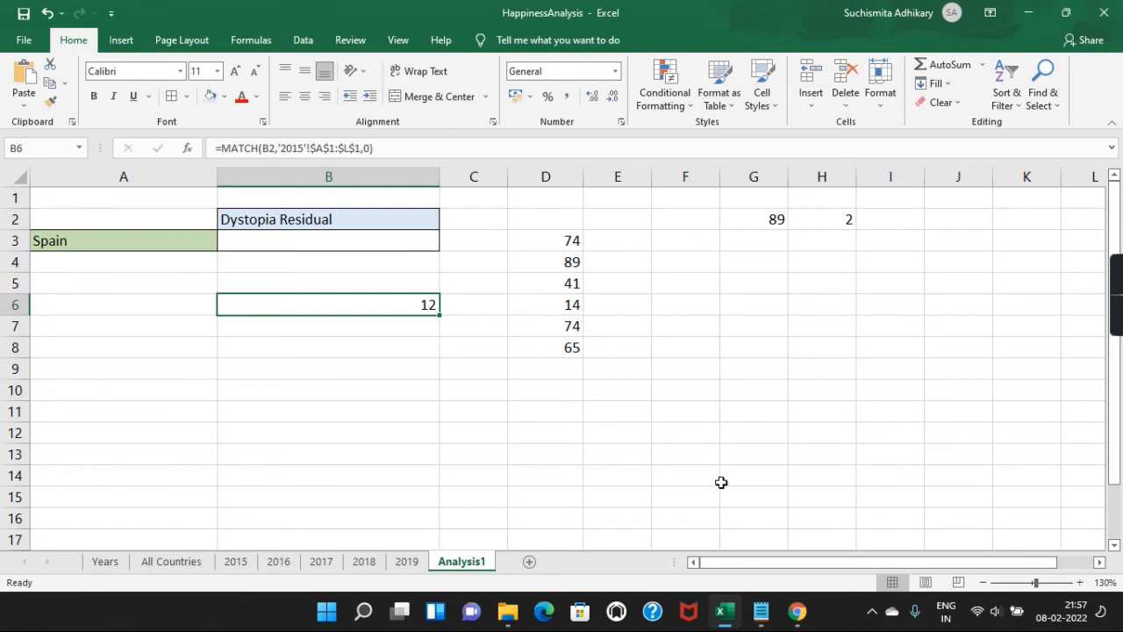
# - Switch to the Notepad notes and replace col_index_num in the second VLOOKUP line with a copy of the MATCH syntax, without its equals sign
pyautogui.click(760, 611)
pyautogui.click(582, 465)
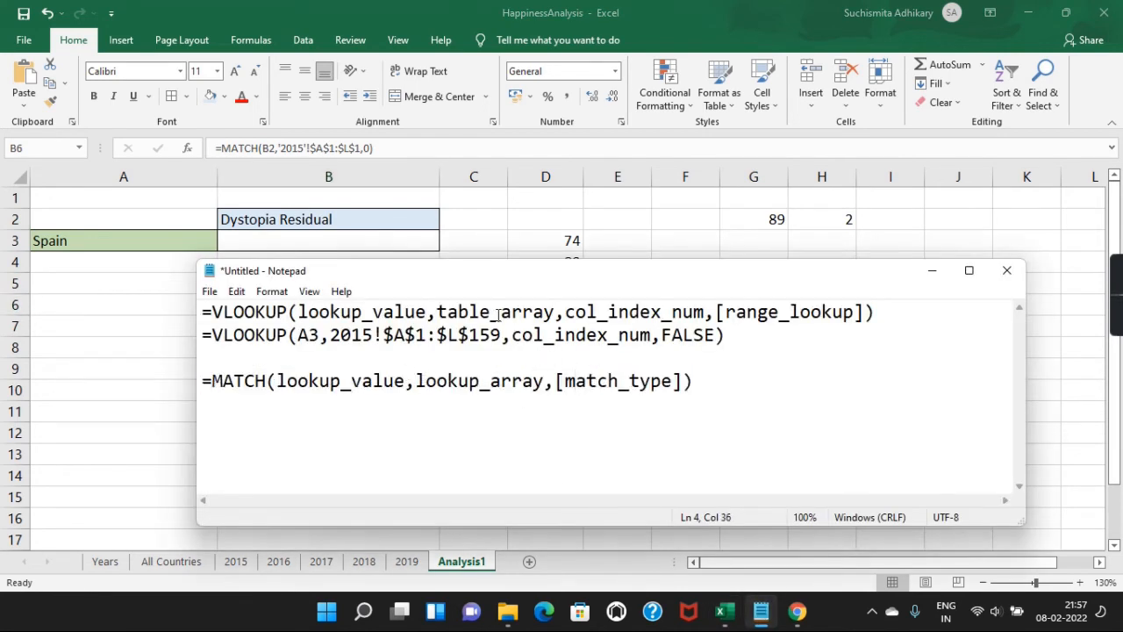
pyautogui.moveTo(515, 333); pyautogui.dragTo(655, 336)
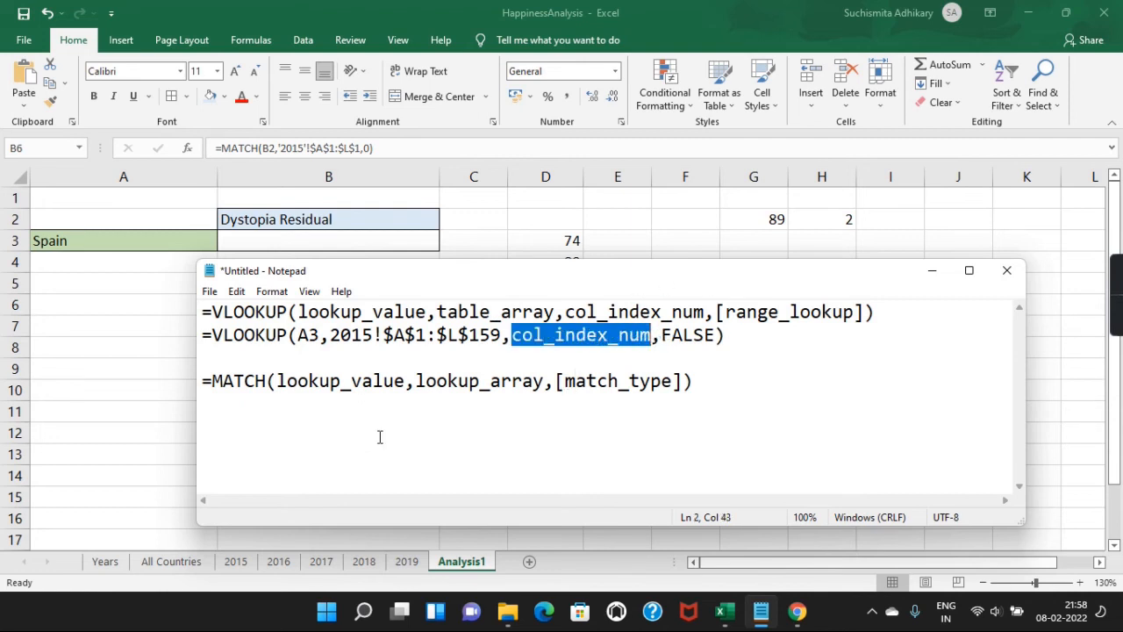
pyautogui.moveTo(212, 382); pyautogui.dragTo(722, 395)
pyautogui.hotkey('ctrl', 'c')
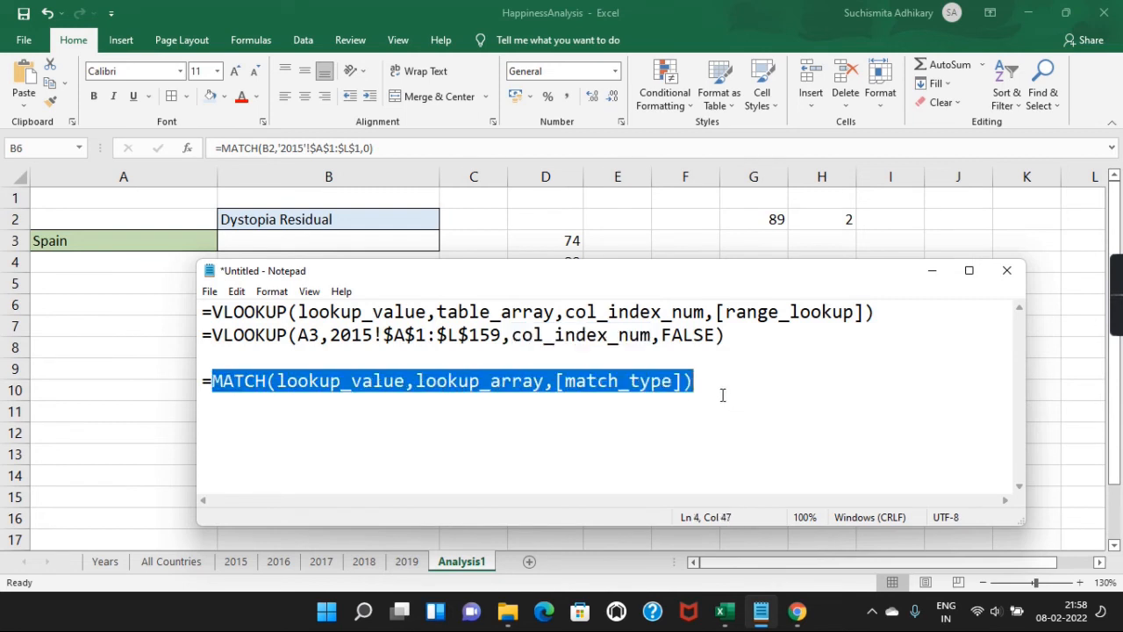
pyautogui.click(510, 337)
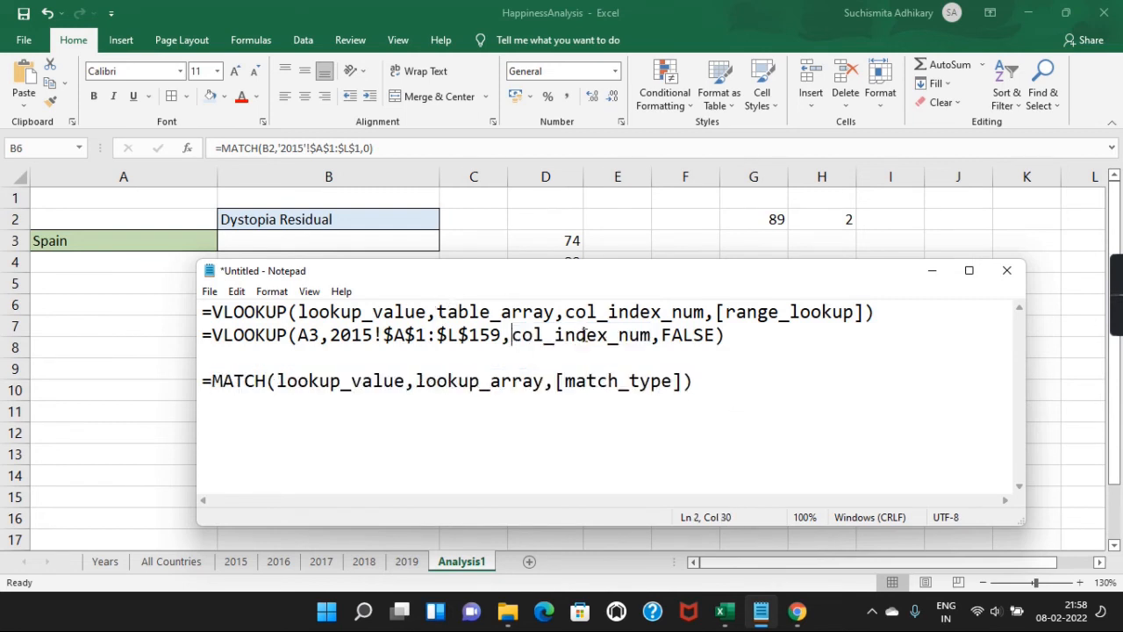
pyautogui.keyDown('shift'); pyautogui.click(650, 337); pyautogui.keyUp('shift')
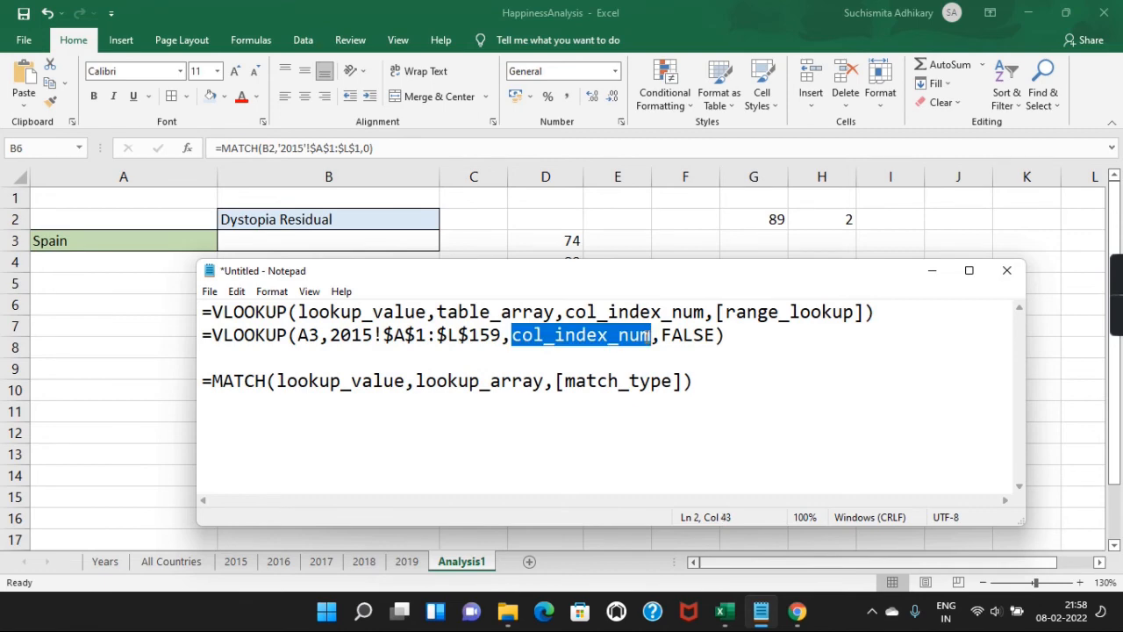
pyautogui.hotkey('ctrl', 'v')
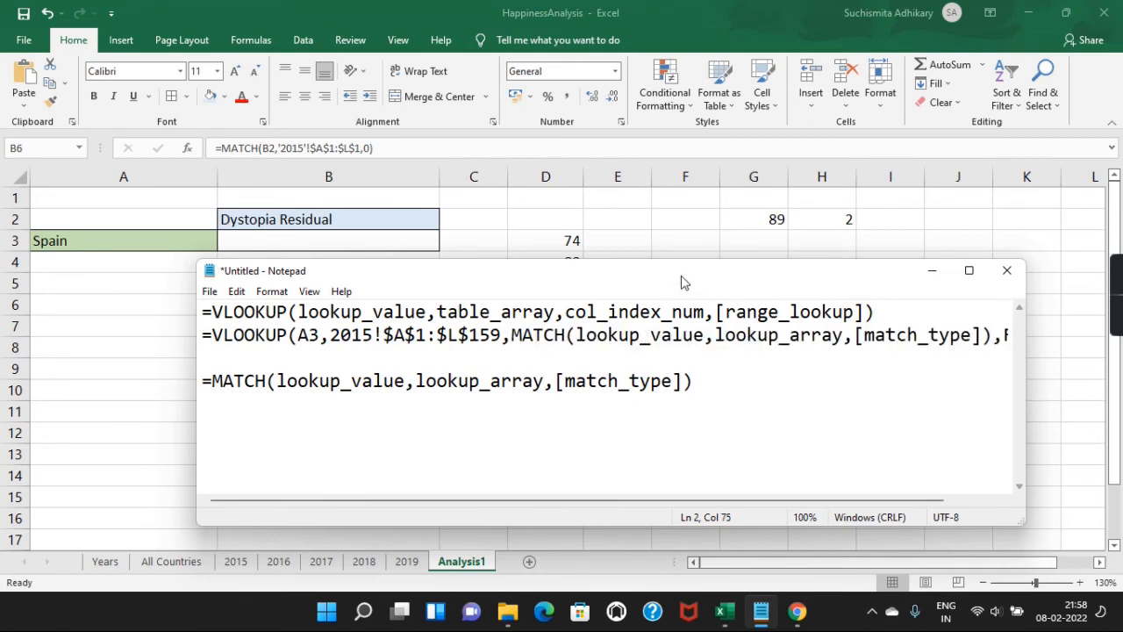
# - Move the notes window clear of cell B6 and replace lookup_value in the nested MATCH with B2
pyautogui.moveTo(683, 281); pyautogui.dragTo(732, 358)
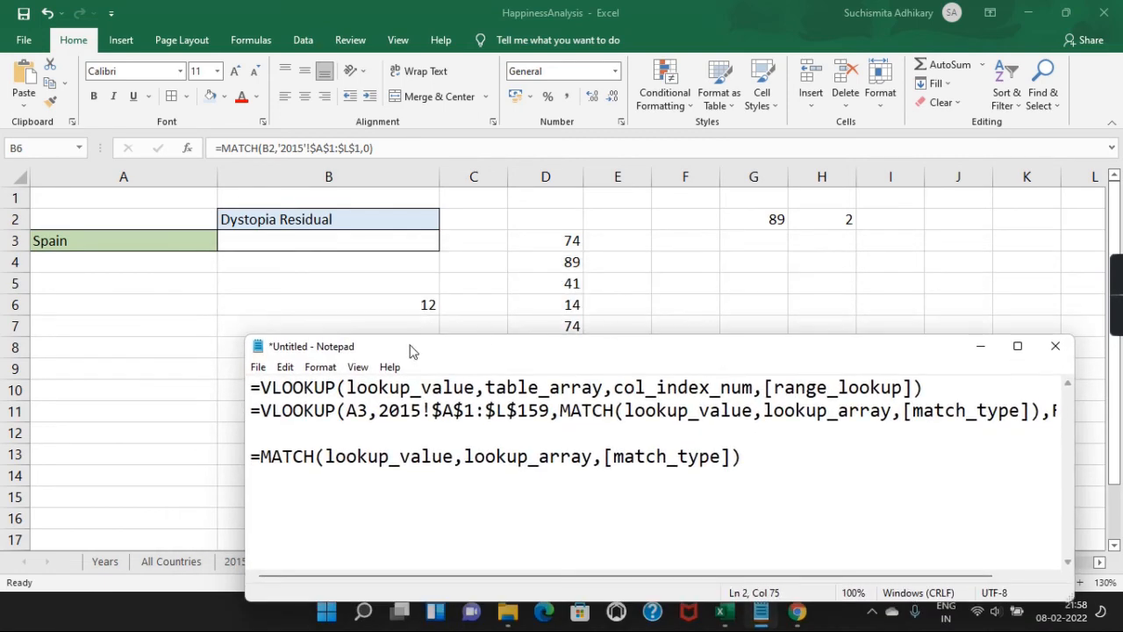
pyautogui.click(752, 410)
pyautogui.press('BackSpace')
pyautogui.press('BackSpace')
pyautogui.press('BackSpace')
pyautogui.press('BackSpace')
pyautogui.press('BackSpace')
pyautogui.press('BackSpace')
pyautogui.press('BackSpace')
pyautogui.press('BackSpace')
pyautogui.press('BackSpace')
pyautogui.press('BackSpace')
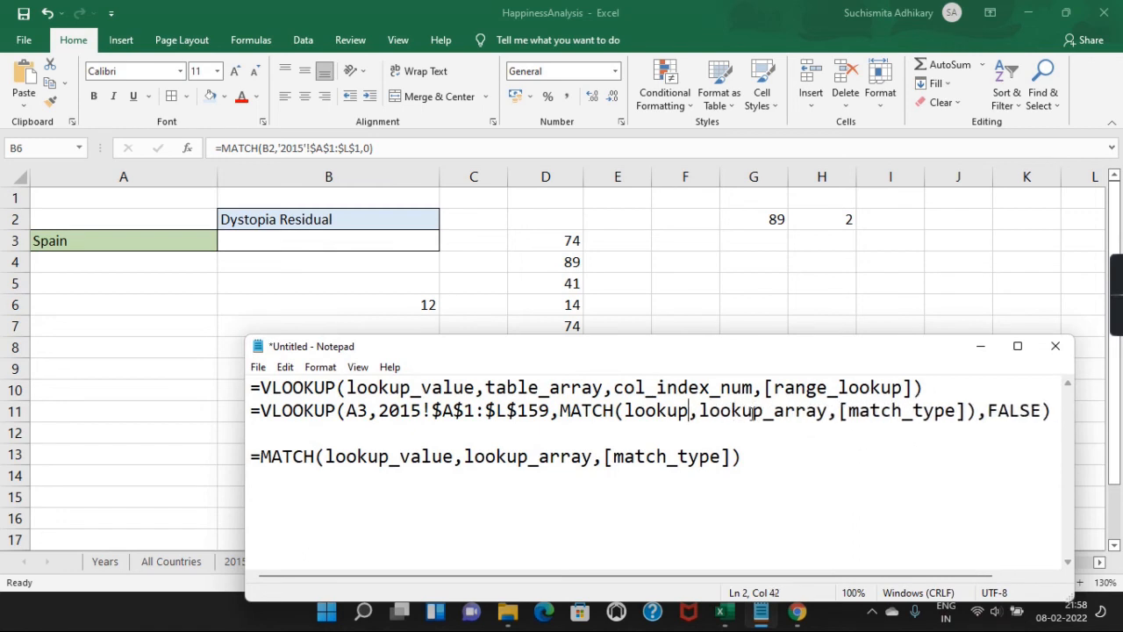
pyautogui.press('BackSpace')
pyautogui.press('BackSpace')
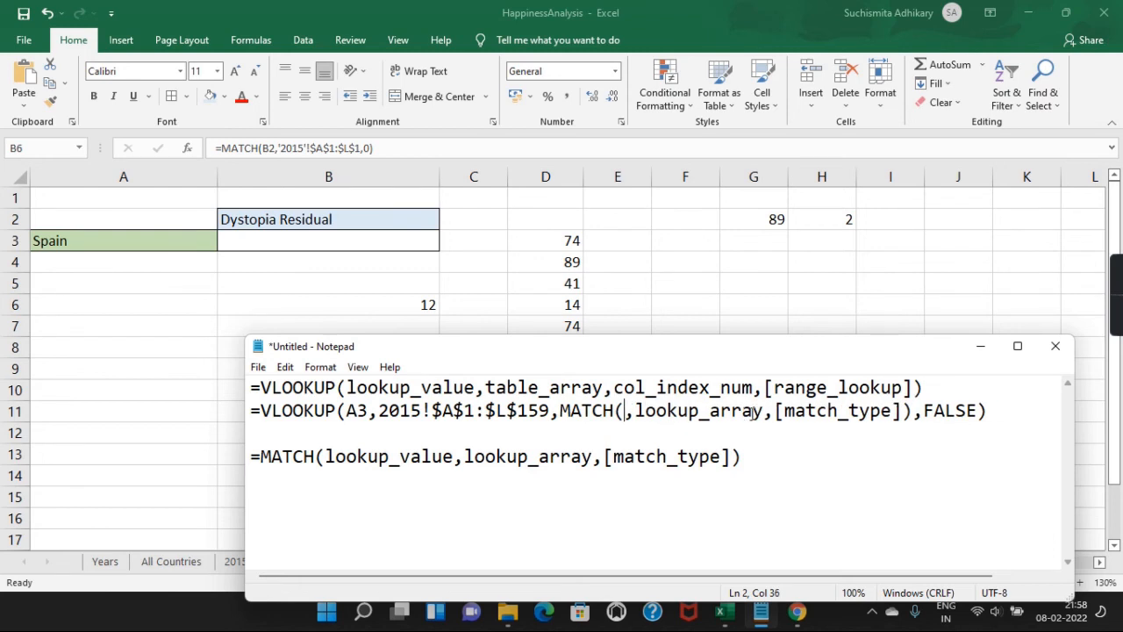
pyautogui.write('B2')
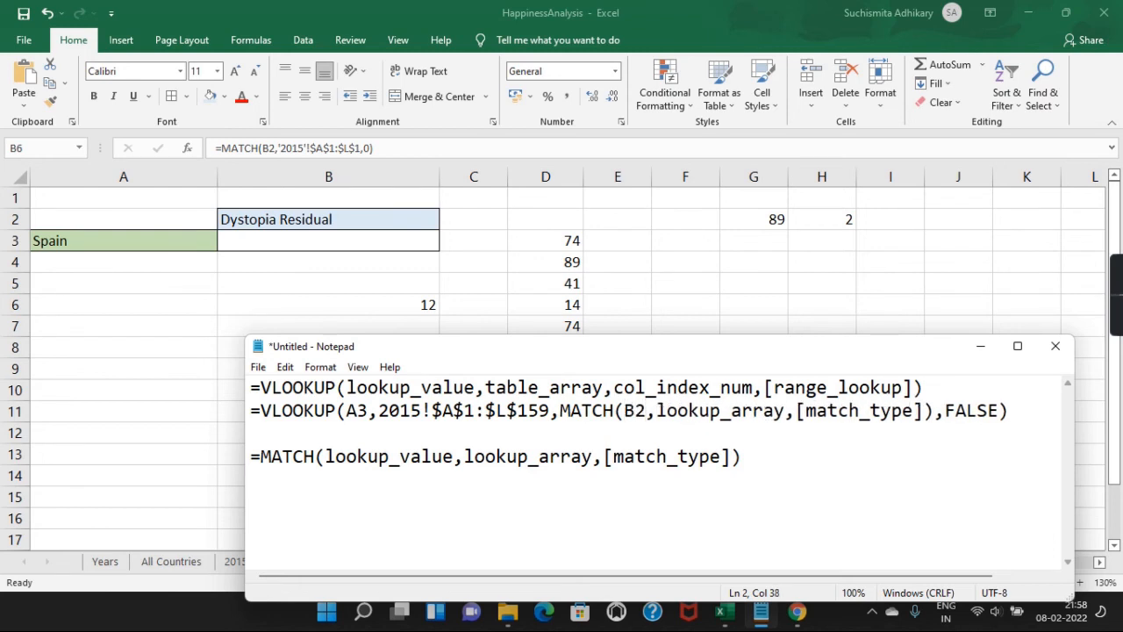
# - Replace lookup_array in the nested MATCH of the second VLOOKUP line with 2015!$A$1:$L$1
pyautogui.doubleClick(725, 414)
pyautogui.click(725, 412)
pyautogui.click(658, 410)
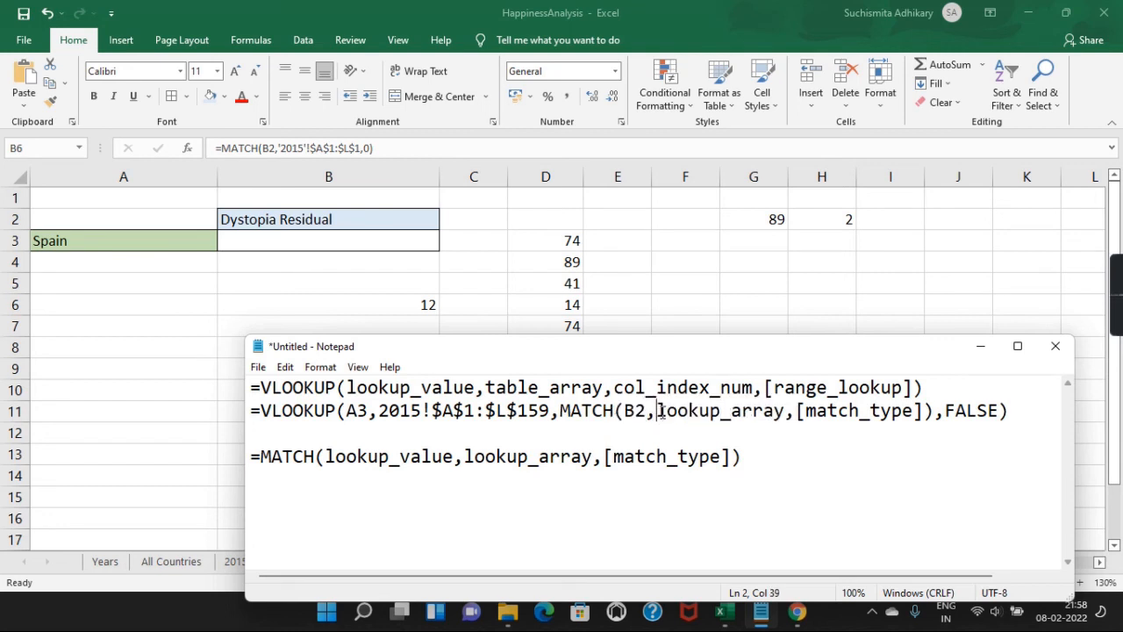
pyautogui.keyDown('shift'); pyautogui.click(785, 411); pyautogui.keyUp('shift')
pyautogui.write('2')
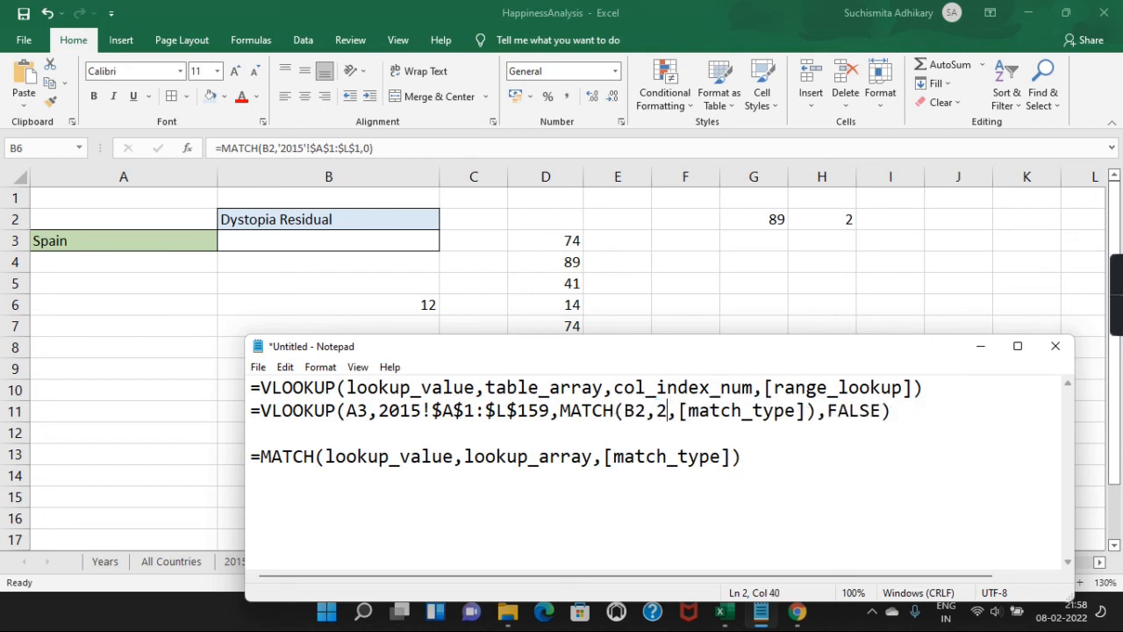
pyautogui.write('015')
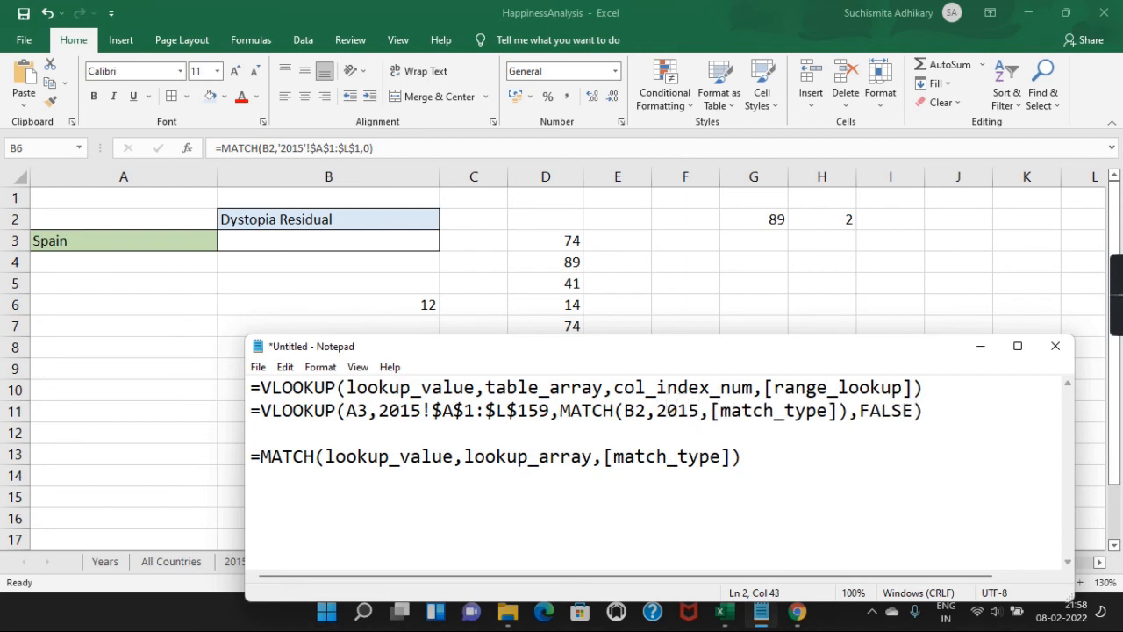
pyautogui.write('!')
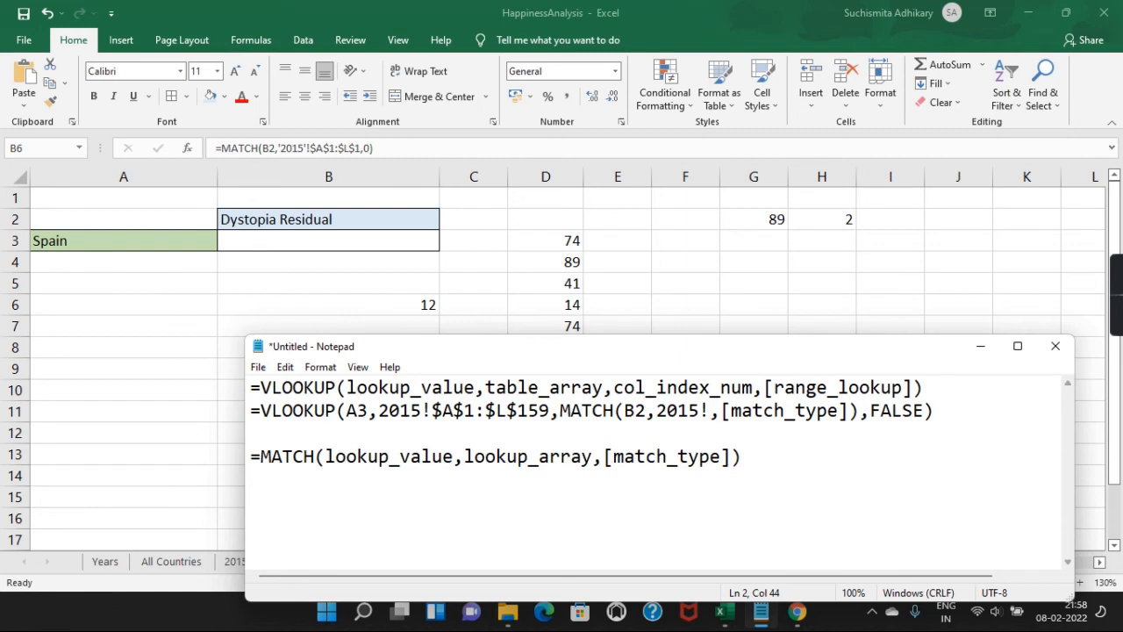
pyautogui.write('$A$1')
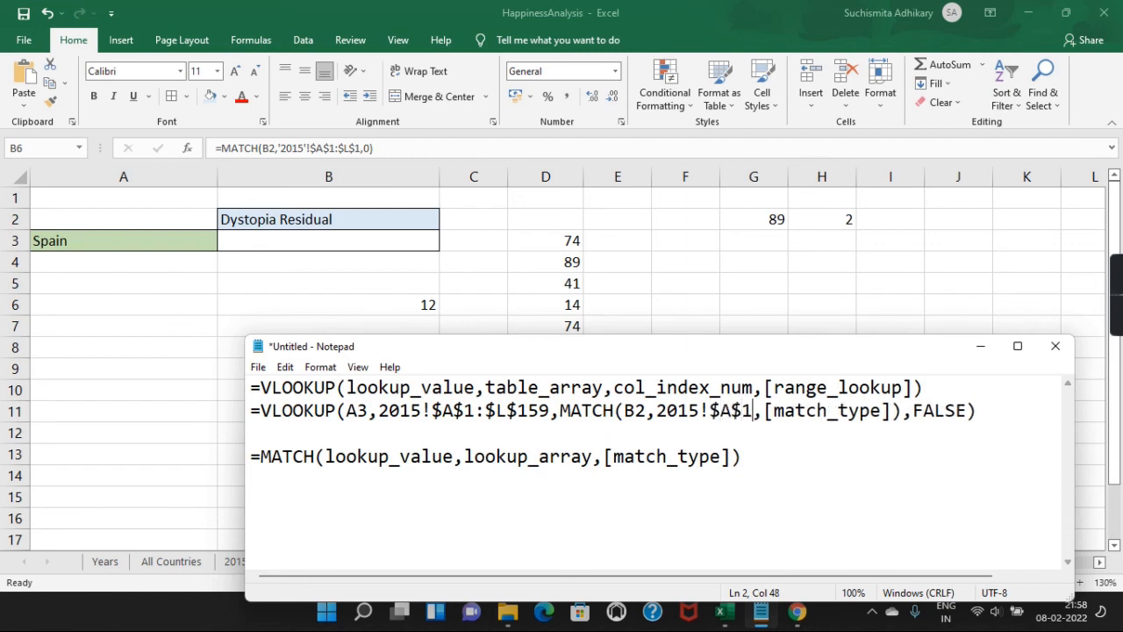
pyautogui.write(':$L$')
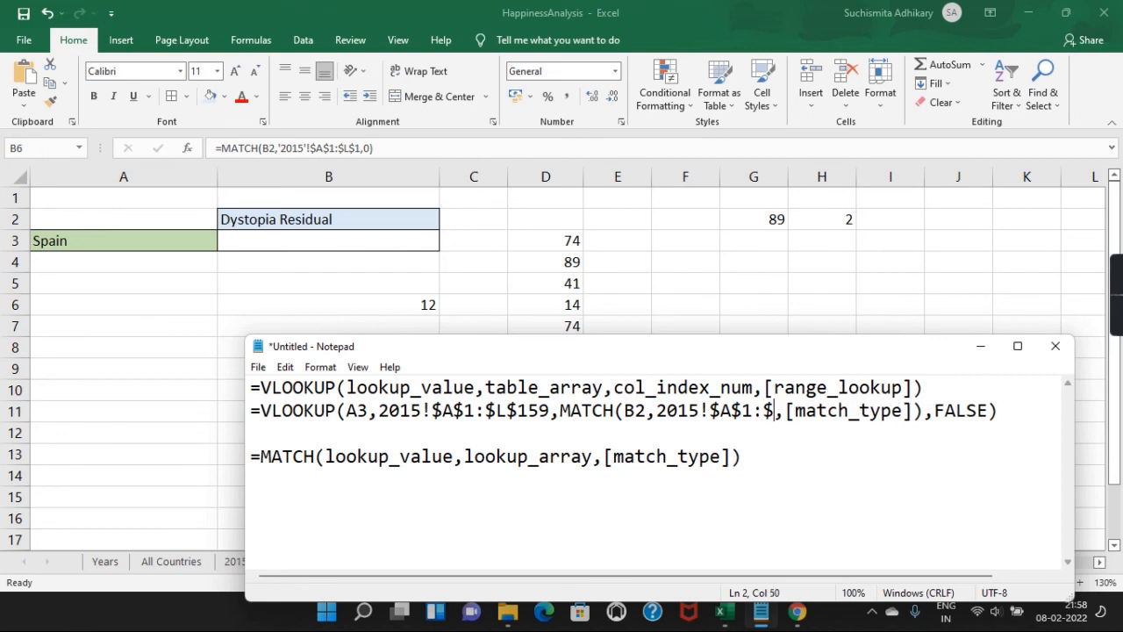
pyautogui.write('1')
pyautogui.press('BackSpace')
pyautogui.write('L$1')
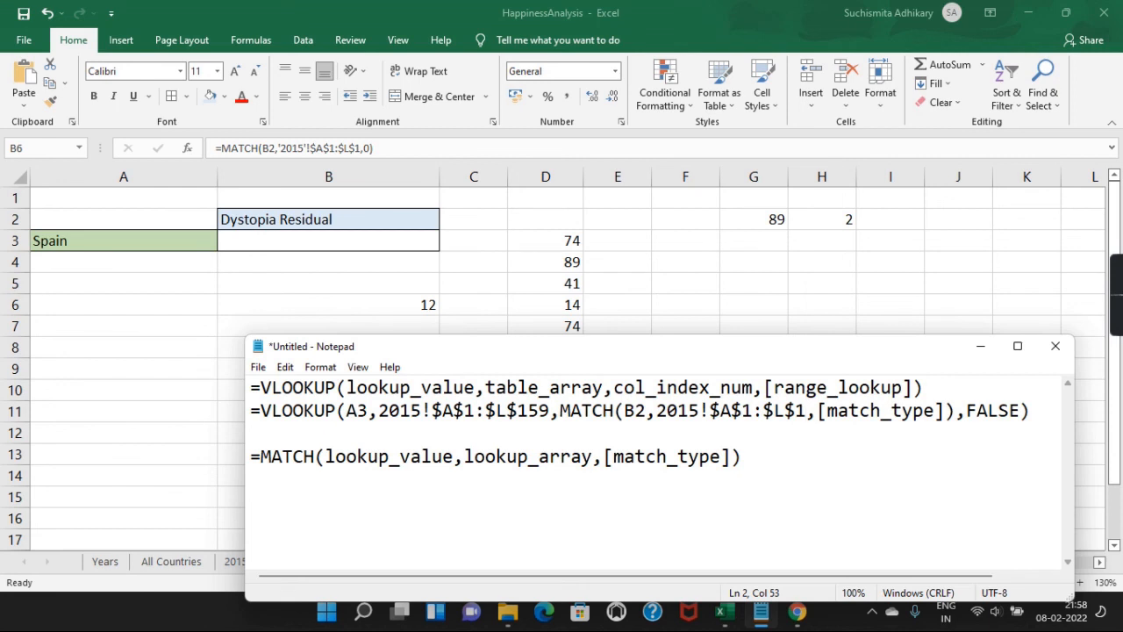
# - Replace the [match_type] placeholder in the nested MATCH with 0
pyautogui.press('Delete')
pyautogui.press('Delete')
pyautogui.press('Delete')
pyautogui.press('Delete')
pyautogui.press('Delete')
pyautogui.press('Delete')
pyautogui.press('Delete')
pyautogui.press('Delete')
pyautogui.press('Delete')
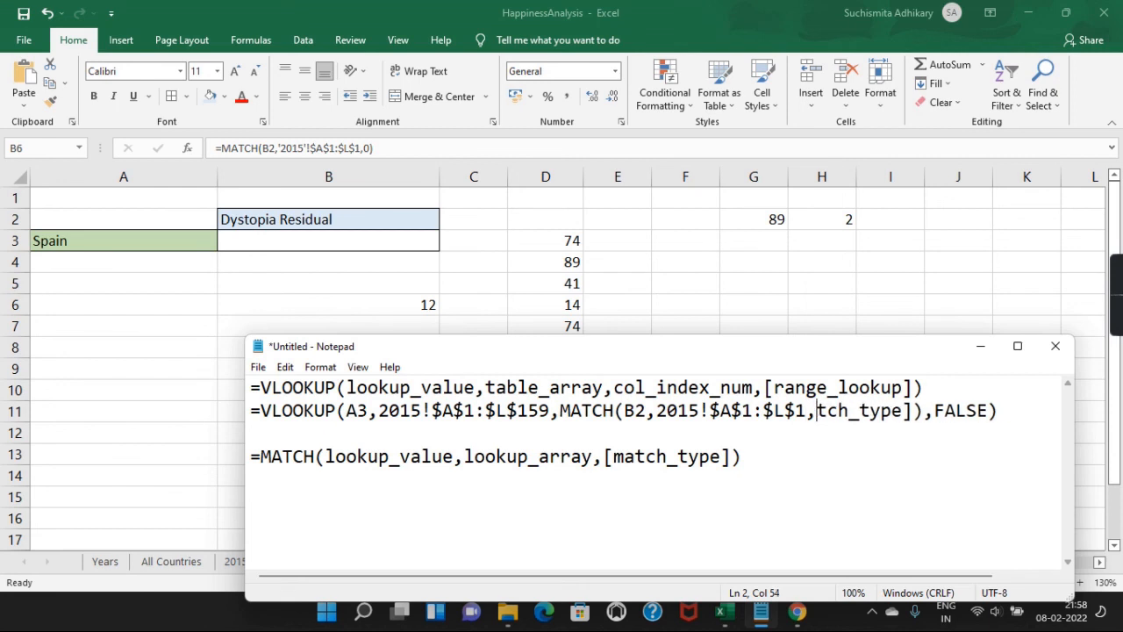
pyautogui.press('Delete')
pyautogui.press('Delete')
pyautogui.press('Delete')
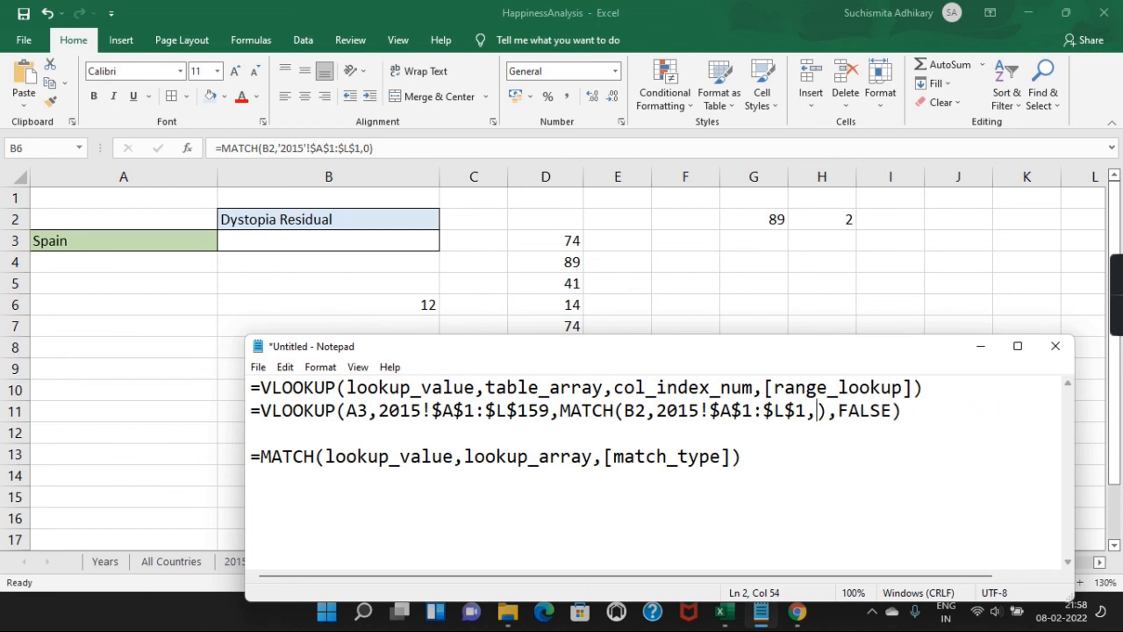
pyautogui.write('0')
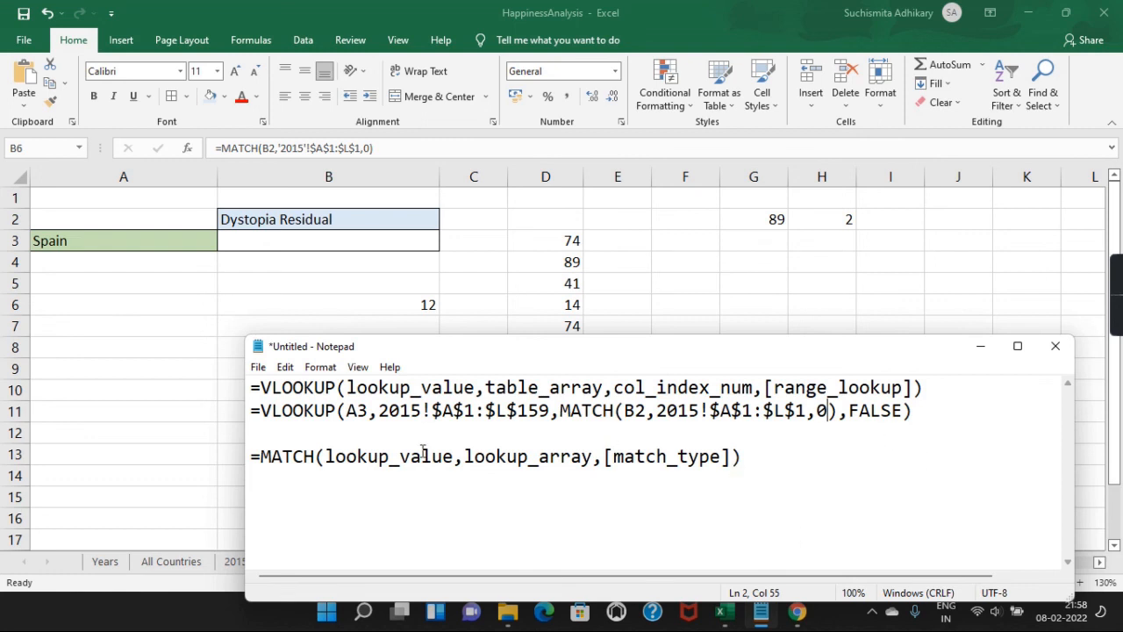
# - Copy the completed VLOOKUP and MATCH line from the notes and enter it as the formula in cell B3 of Analysis1
pyautogui.click(249, 409)
pyautogui.keyDown('shift'); pyautogui.click(925, 412); pyautogui.keyUp('shift')
pyautogui.hotkey('ctrl', 'c')
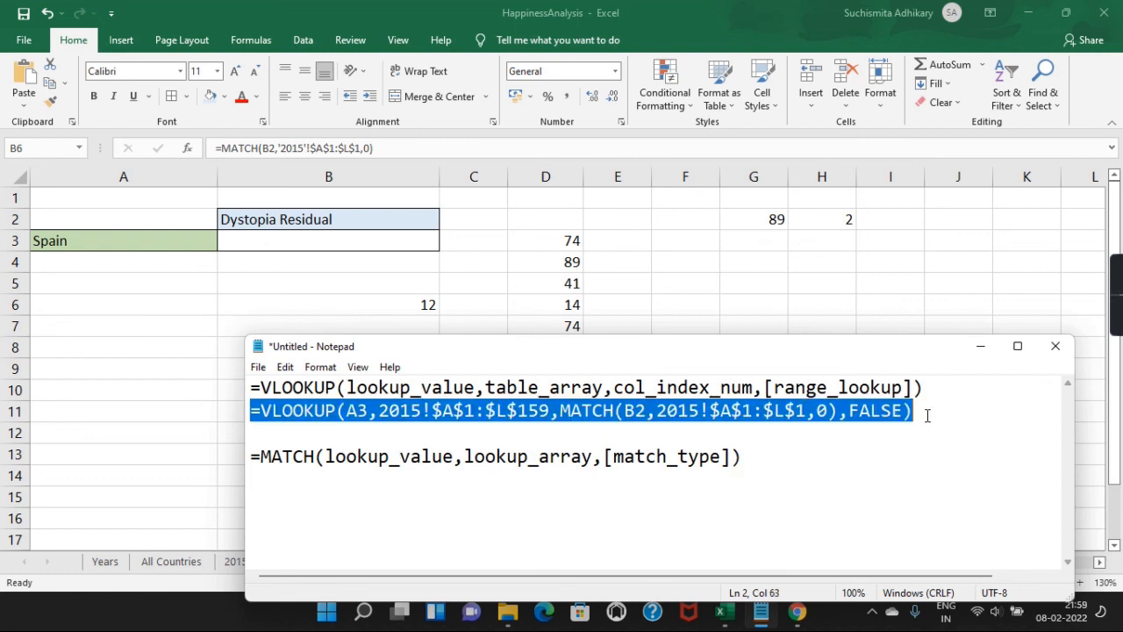
pyautogui.doubleClick(361, 241)
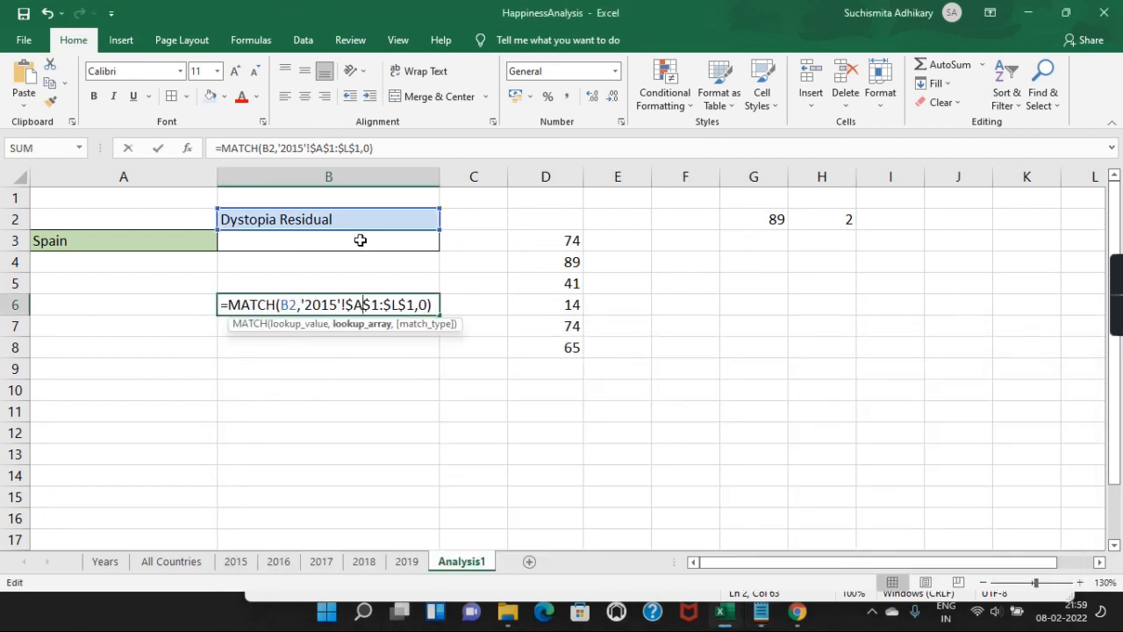
pyautogui.doubleClick(360, 241)
pyautogui.hotkey('ctrl', 'v')
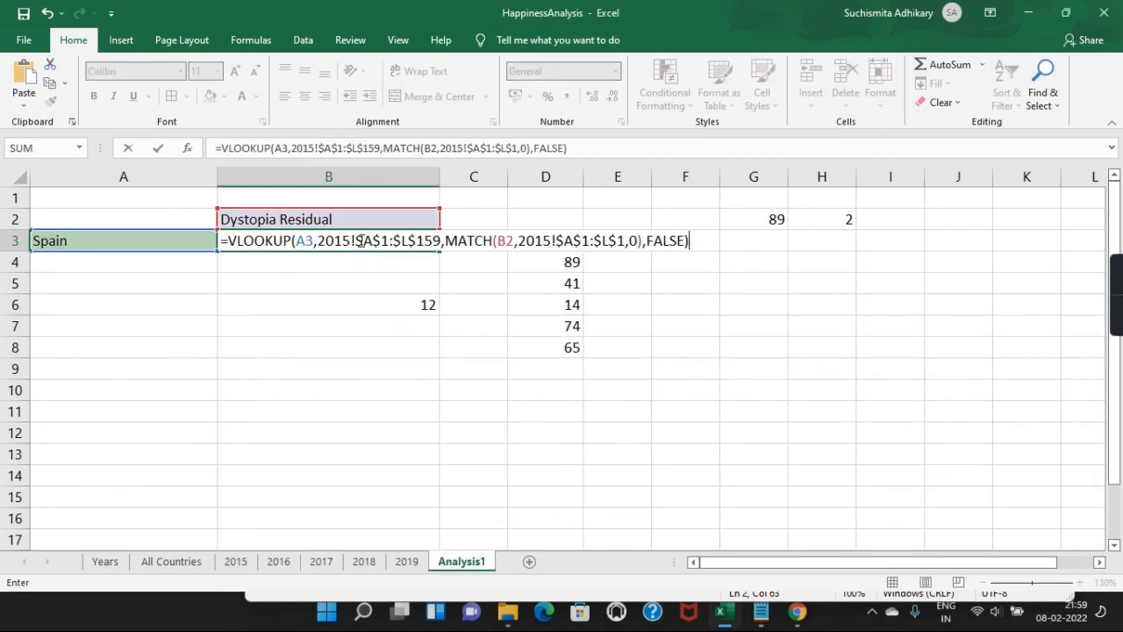
pyautogui.press('Return')
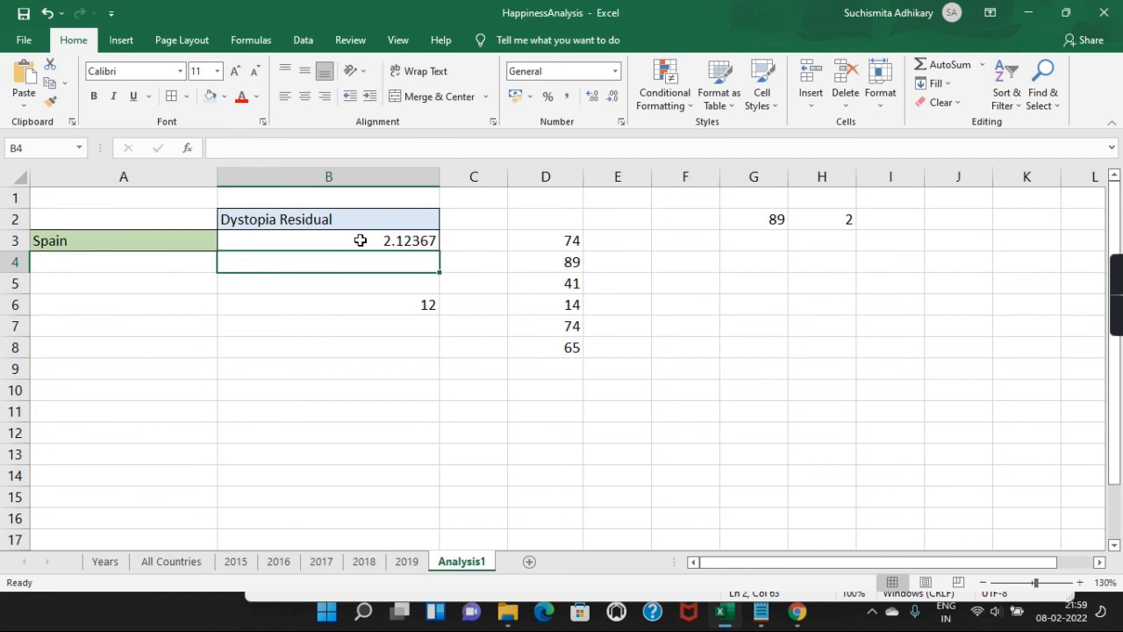
# - Test the B3 lookup by setting metric B2 to Region and country A3 to Kuwait
pyautogui.click(415, 221)
pyautogui.click(447, 221)
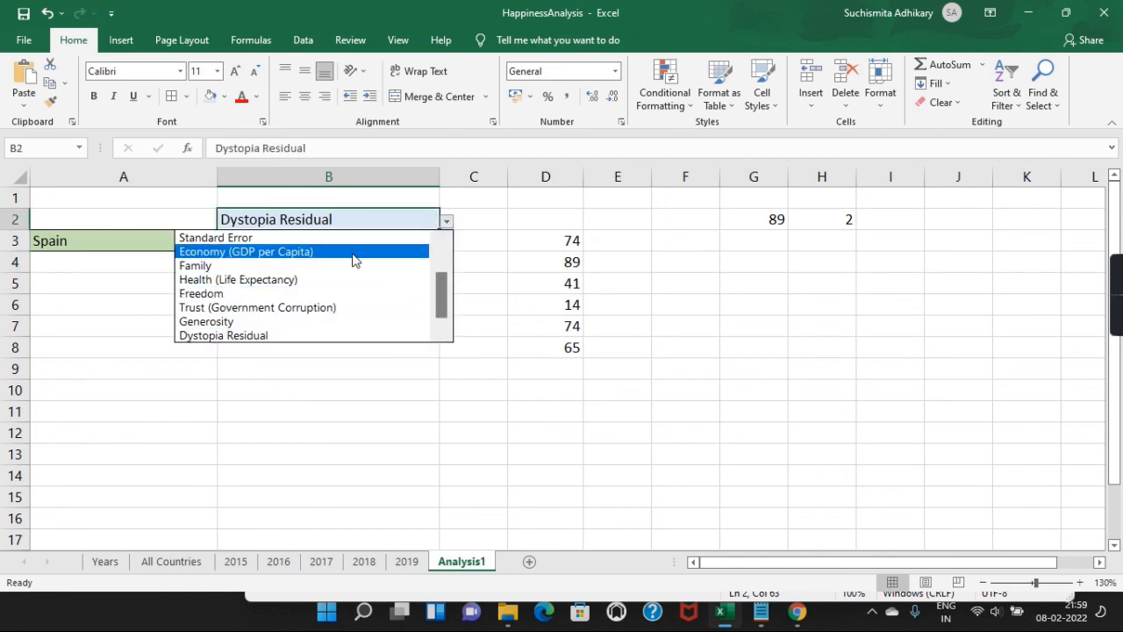
pyautogui.click(443, 239)
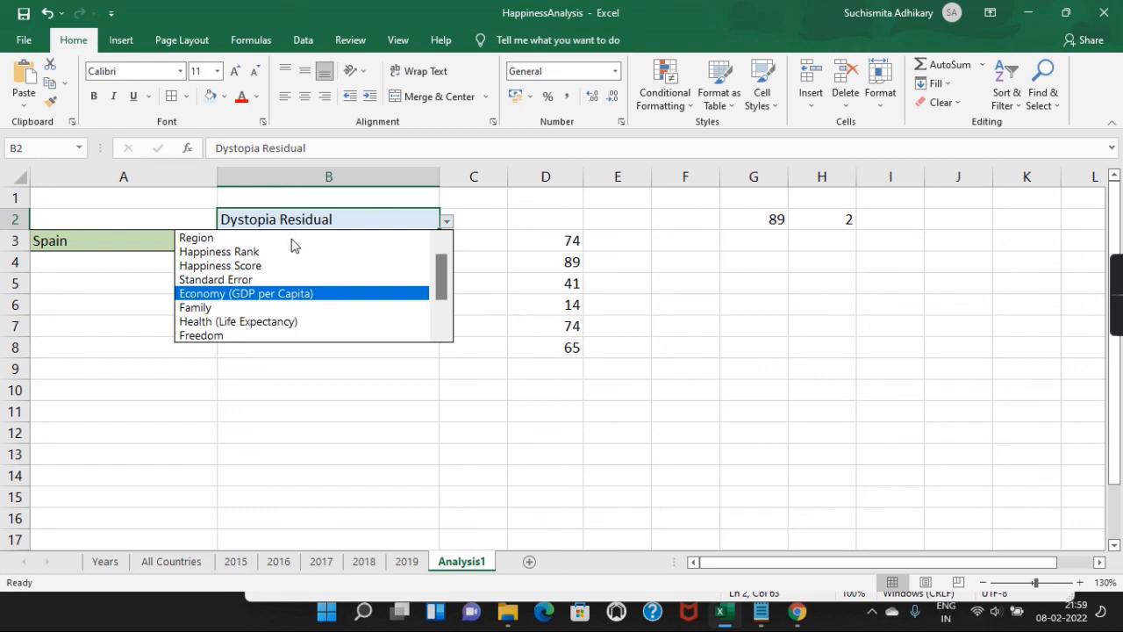
pyautogui.click(290, 240)
pyautogui.moveTo(174, 245); pyautogui.dragTo(223, 243)
pyautogui.click(225, 242)
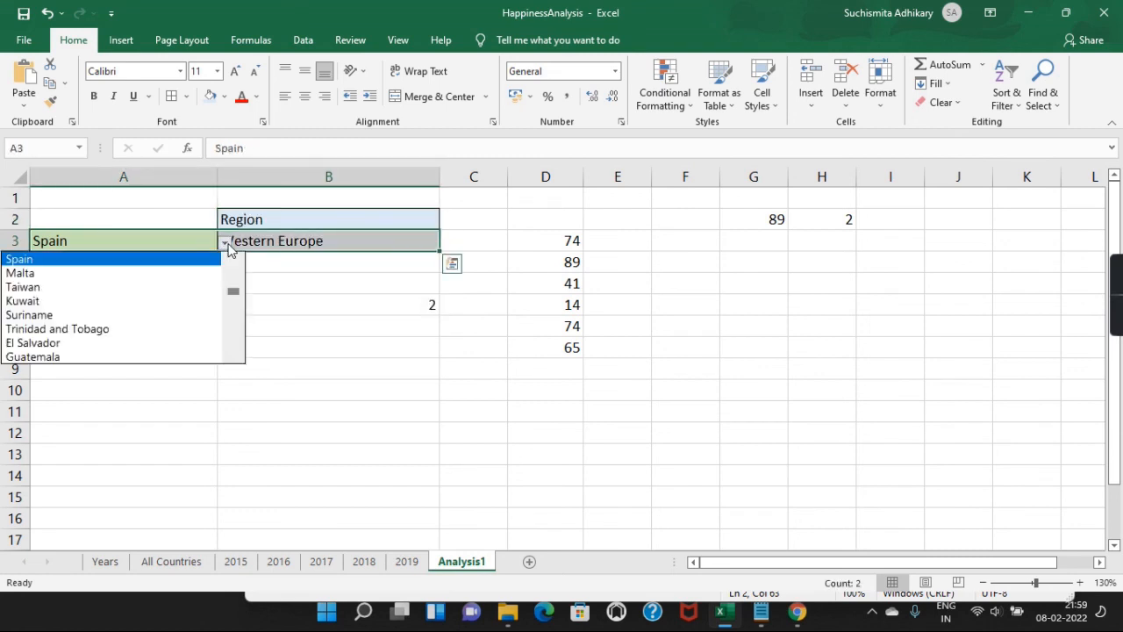
pyautogui.click(132, 301)
pyautogui.click(131, 302)
# - Test the lookup for Kuwait by changing metric B2 to Happiness Rank and finally Economy (GDP per Capita)
pyautogui.click(389, 218)
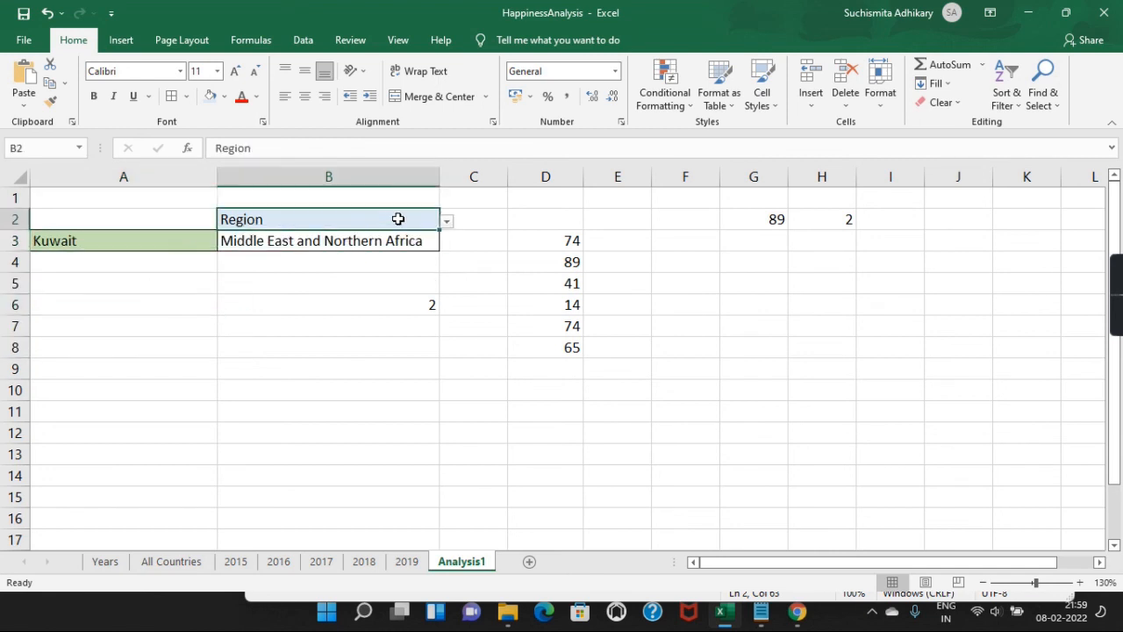
pyautogui.click(447, 222)
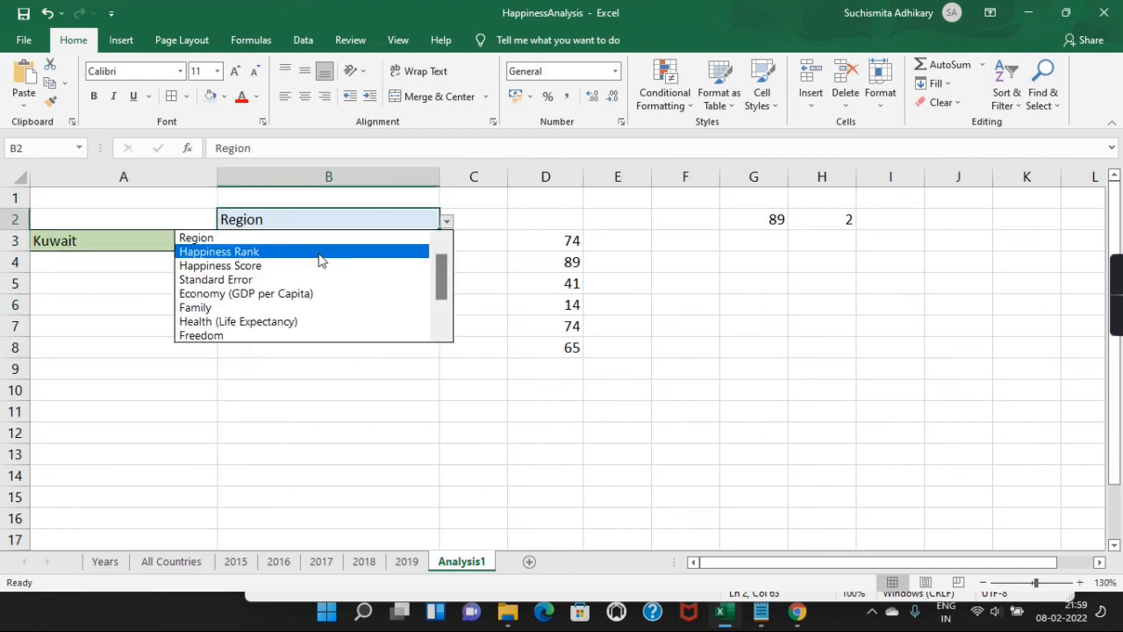
pyautogui.click(323, 253)
pyautogui.click(447, 224)
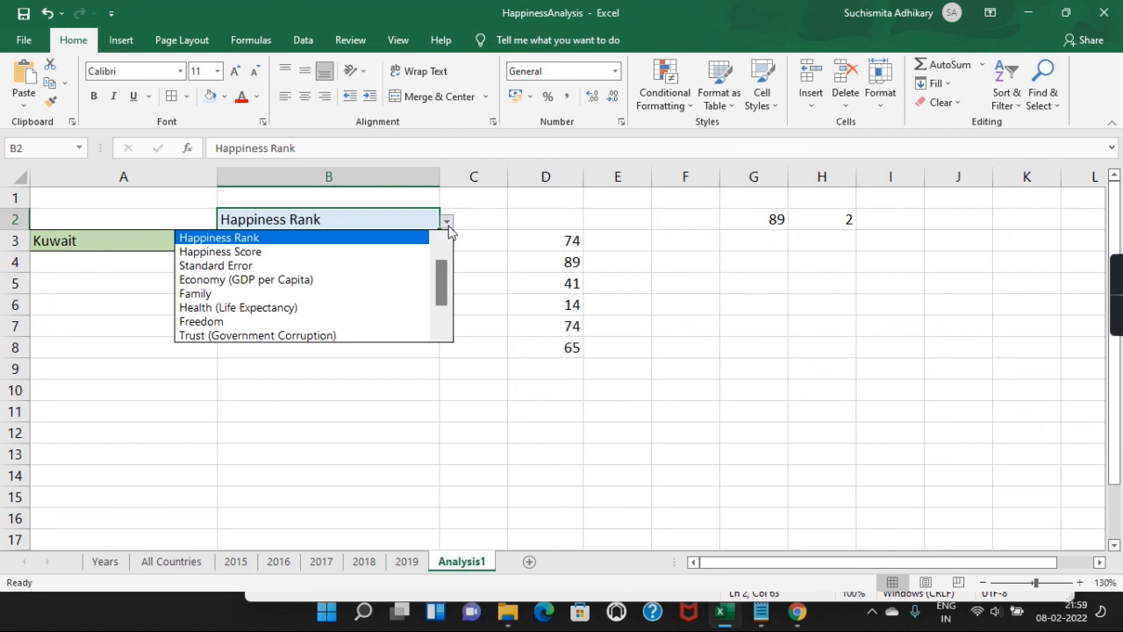
pyautogui.click(357, 293)
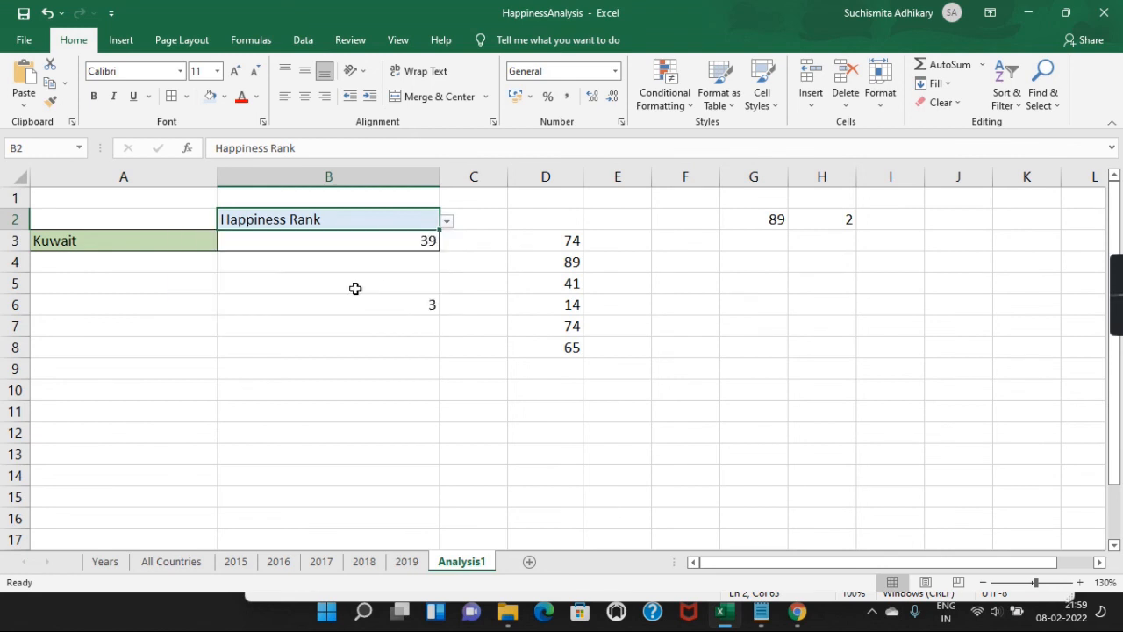
pyautogui.click(447, 223)
pyautogui.click(324, 250)
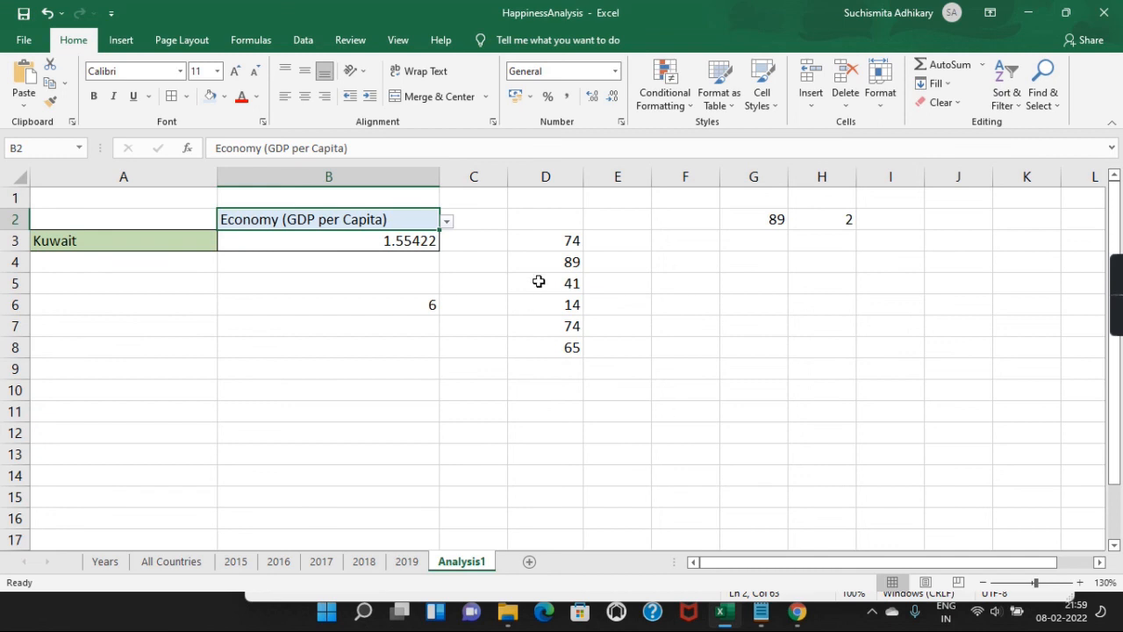
# - Switch back to the Notepad notes containing the combined VLOOKUP and MATCH formula
pyautogui.click(762, 613)
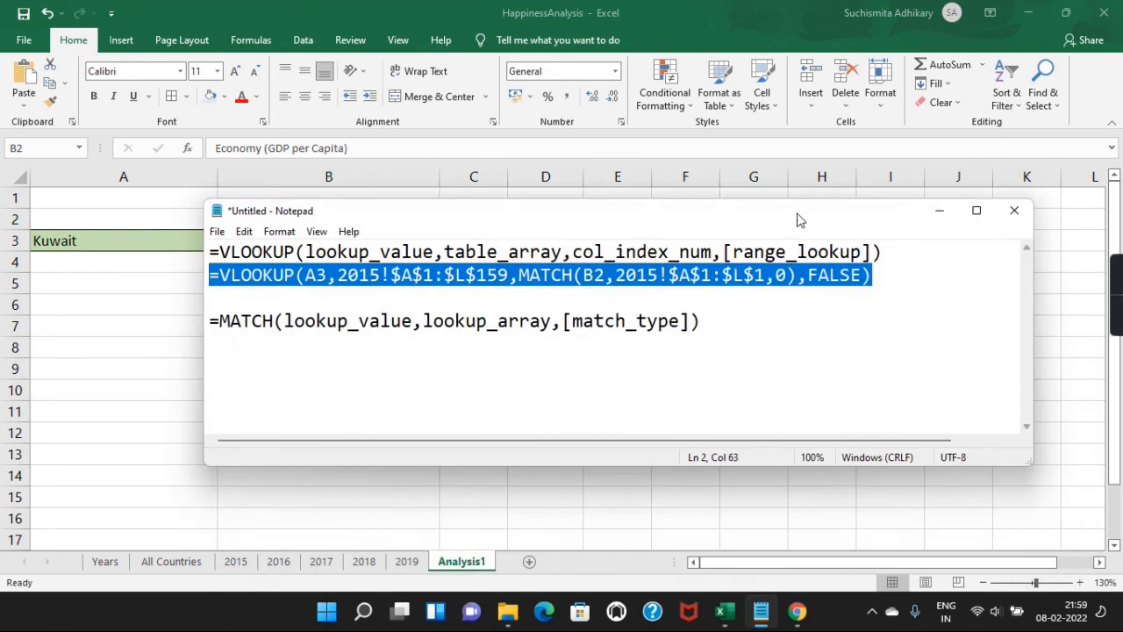